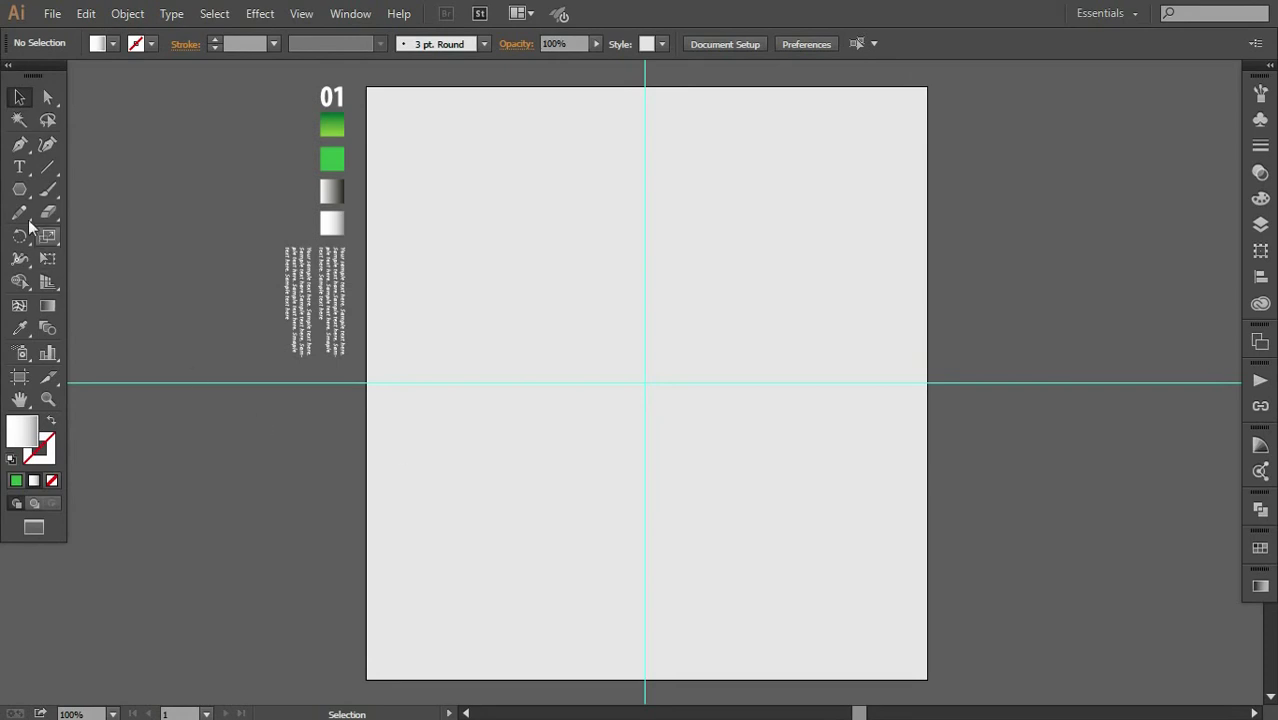
Draw a tall rectangle over the artboard centre and size it to 140 × 531 px
drag(19, 189, 70, 189)
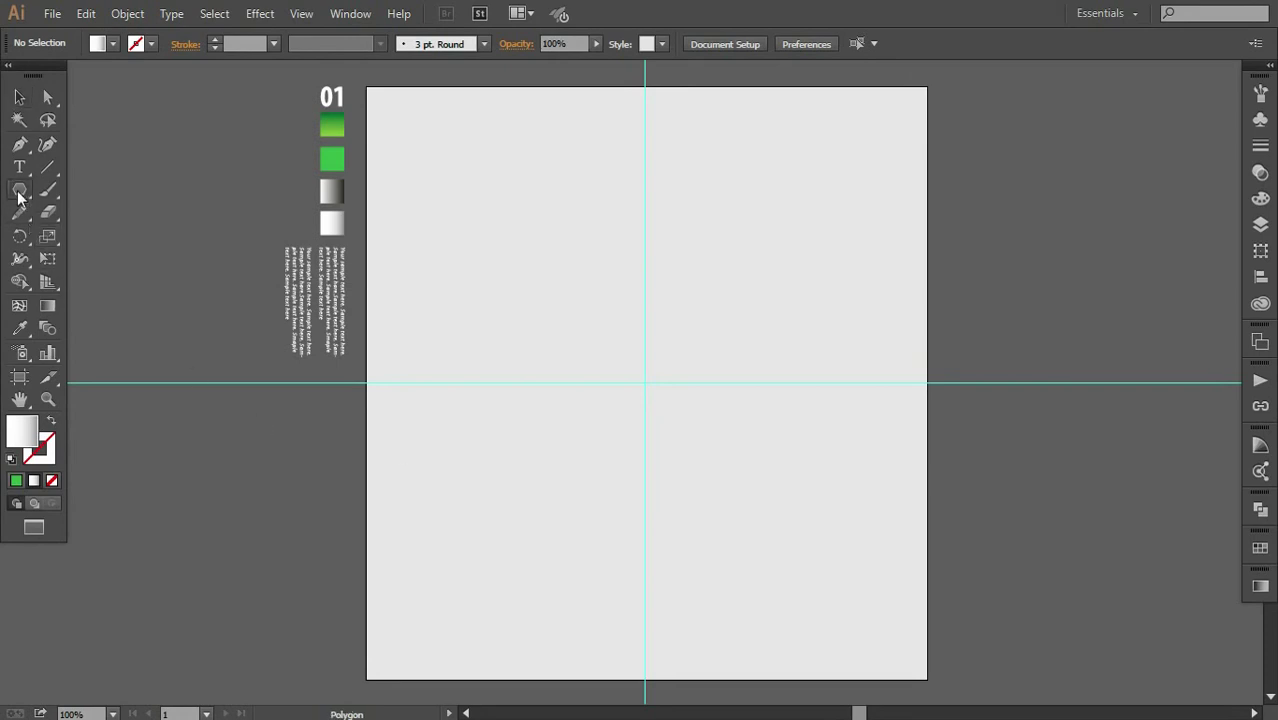
drag(582, 203, 709, 563)
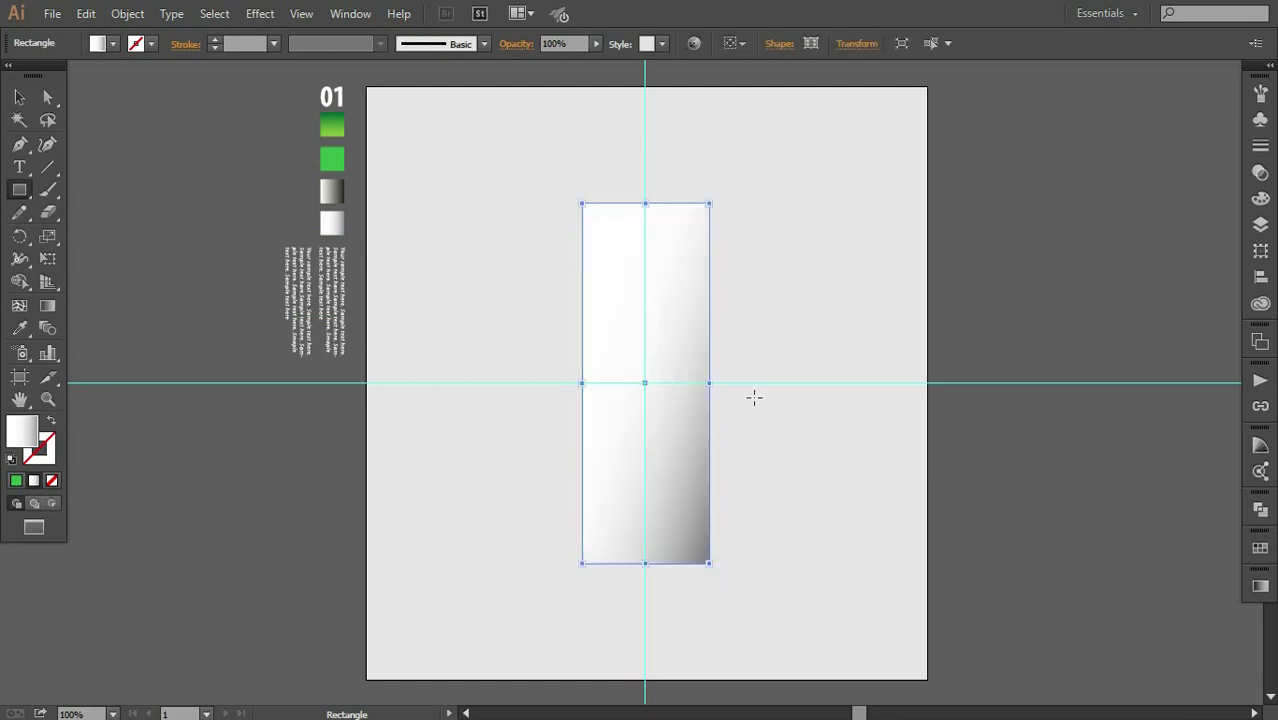
click(853, 45)
double_click(806, 74)
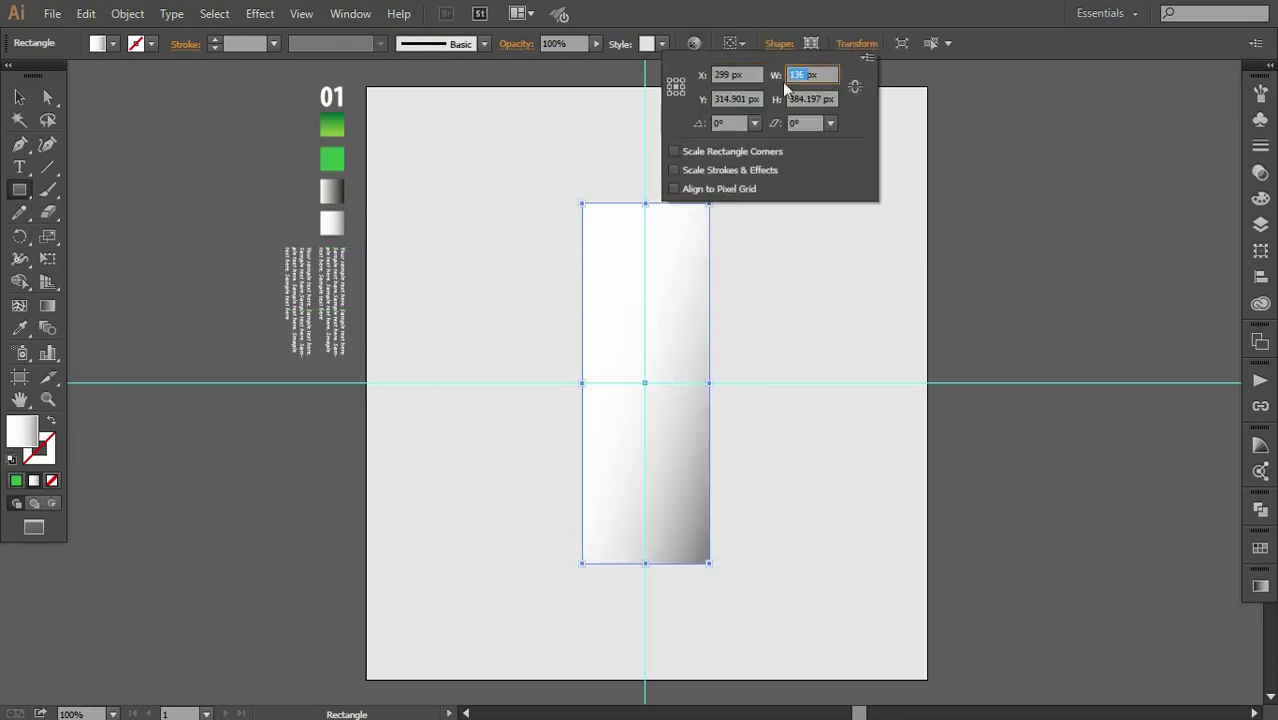
key(Tab)
text(5)
key(Return)
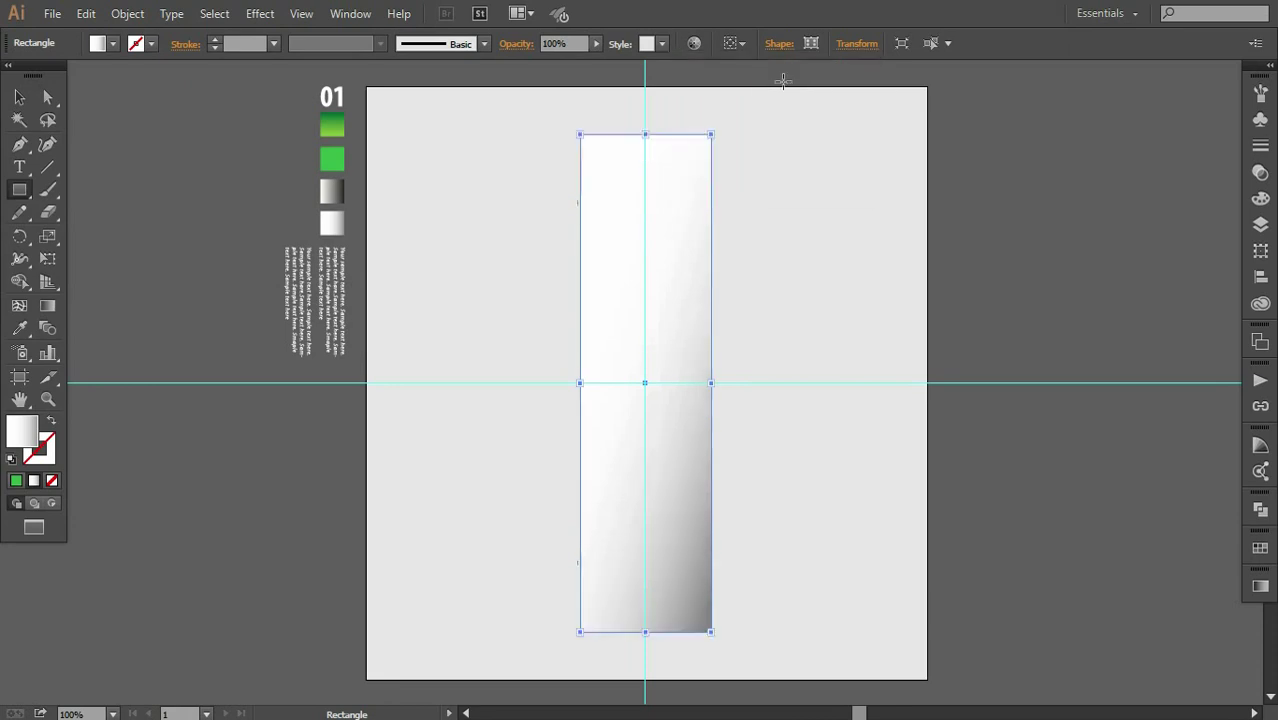
Fill the rectangle with the solid green swatch using the Eyedropper
click(20, 328)
click(333, 157)
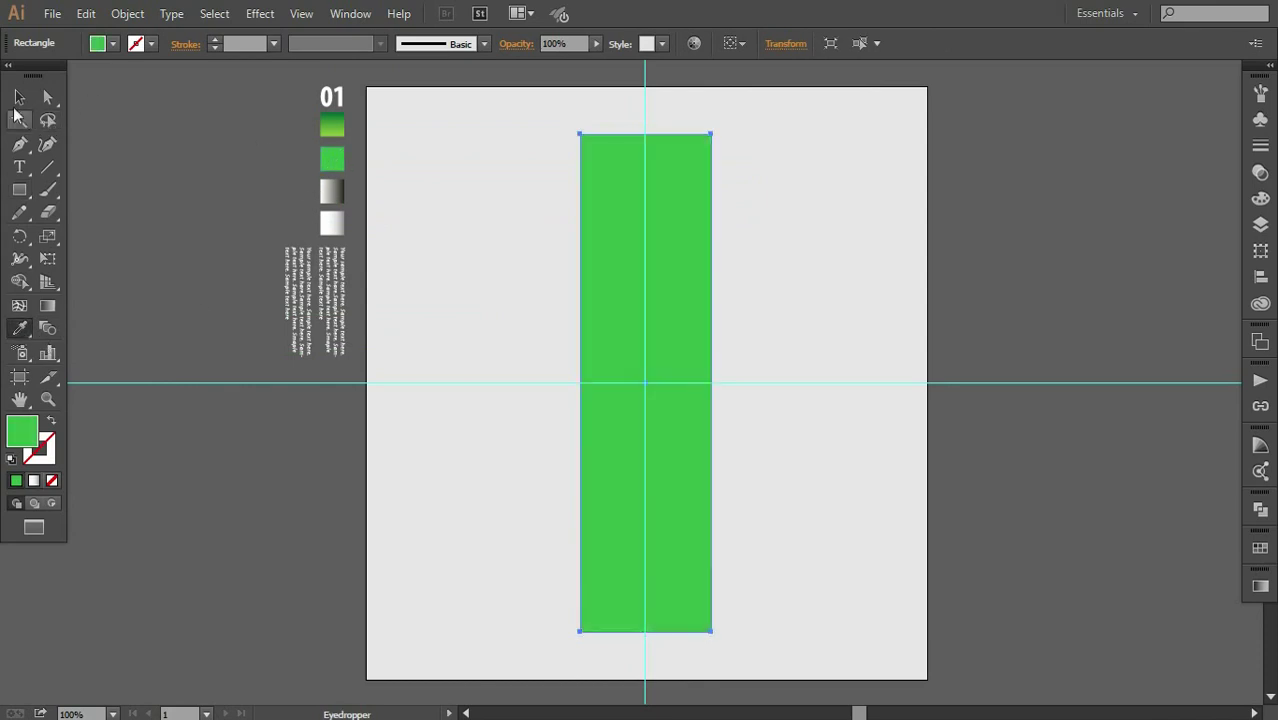
click(19, 97)
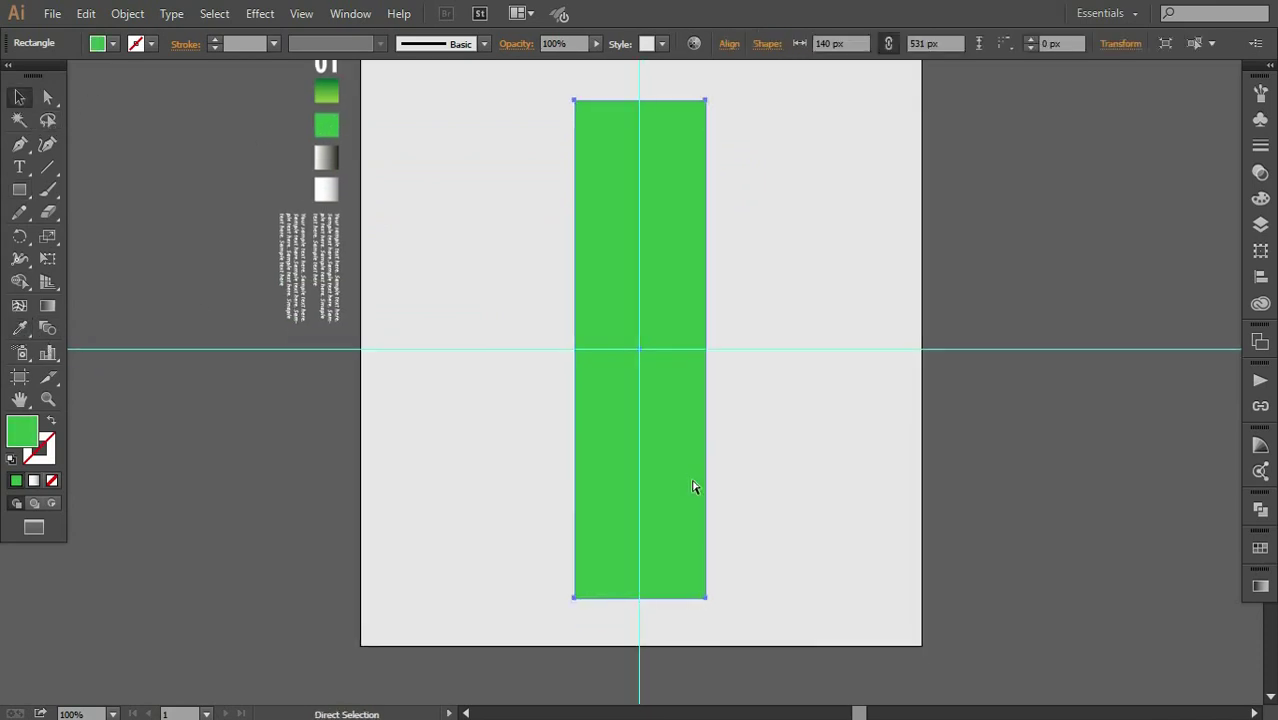
Nudge the green bar under half a pixel so its centre sits on the guide crossing, then deselect
key(ctrl+plus)
key(ctrl+plus)
key(ctrl+plus)
key(ctrl+plus)
key(ctrl+plus)
key(ctrl+plus)
scroll(736, 458, up, 5)
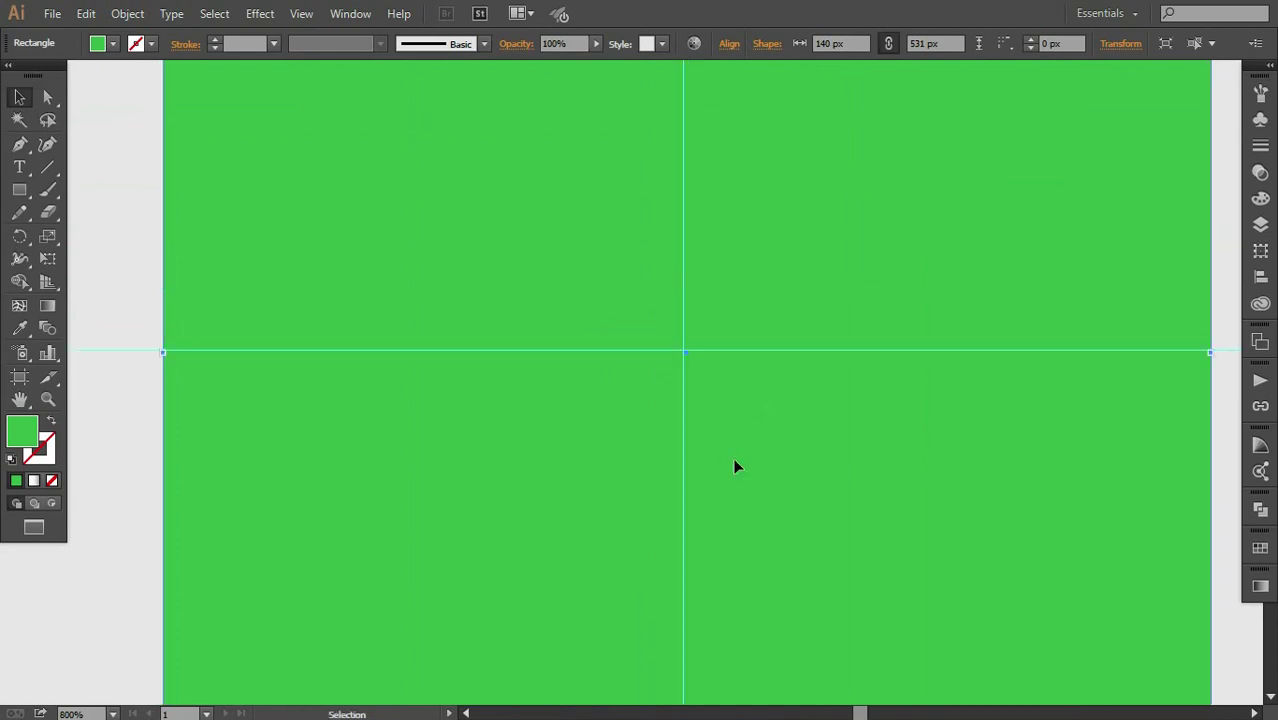
key(ctrl+plus)
key(ctrl+plus)
key(ctrl+plus)
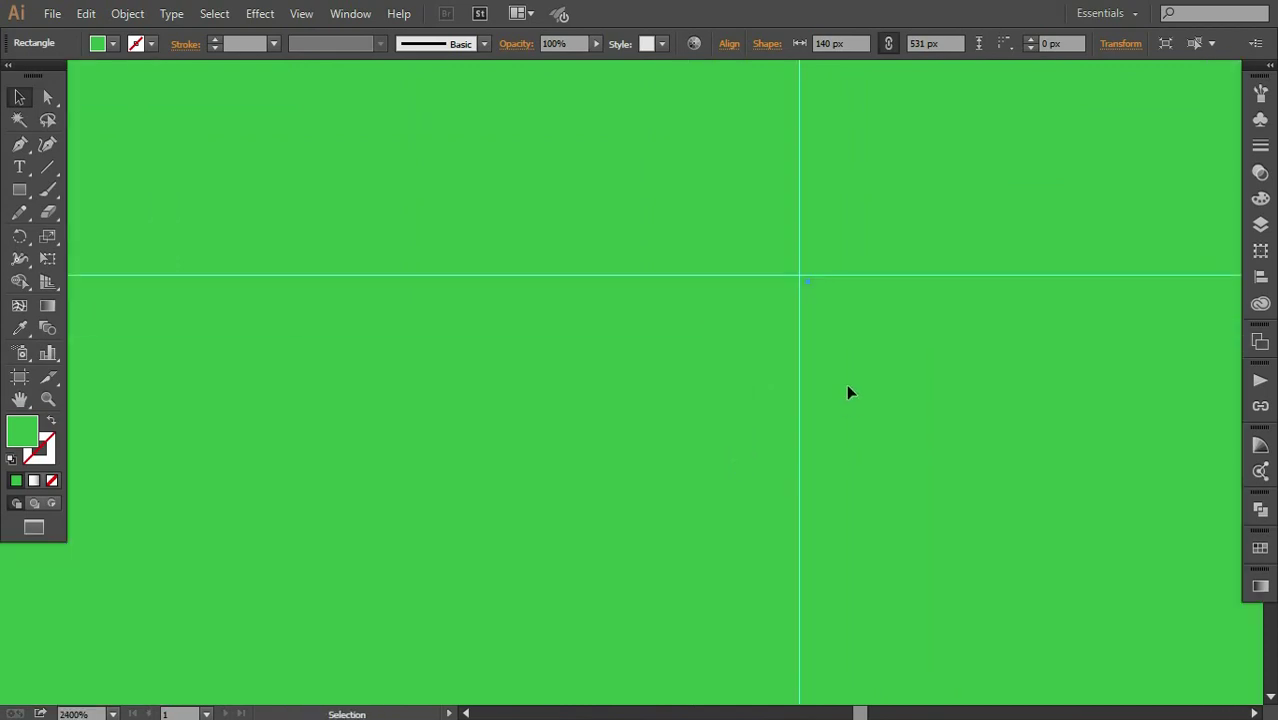
drag(847, 385, 839, 378)
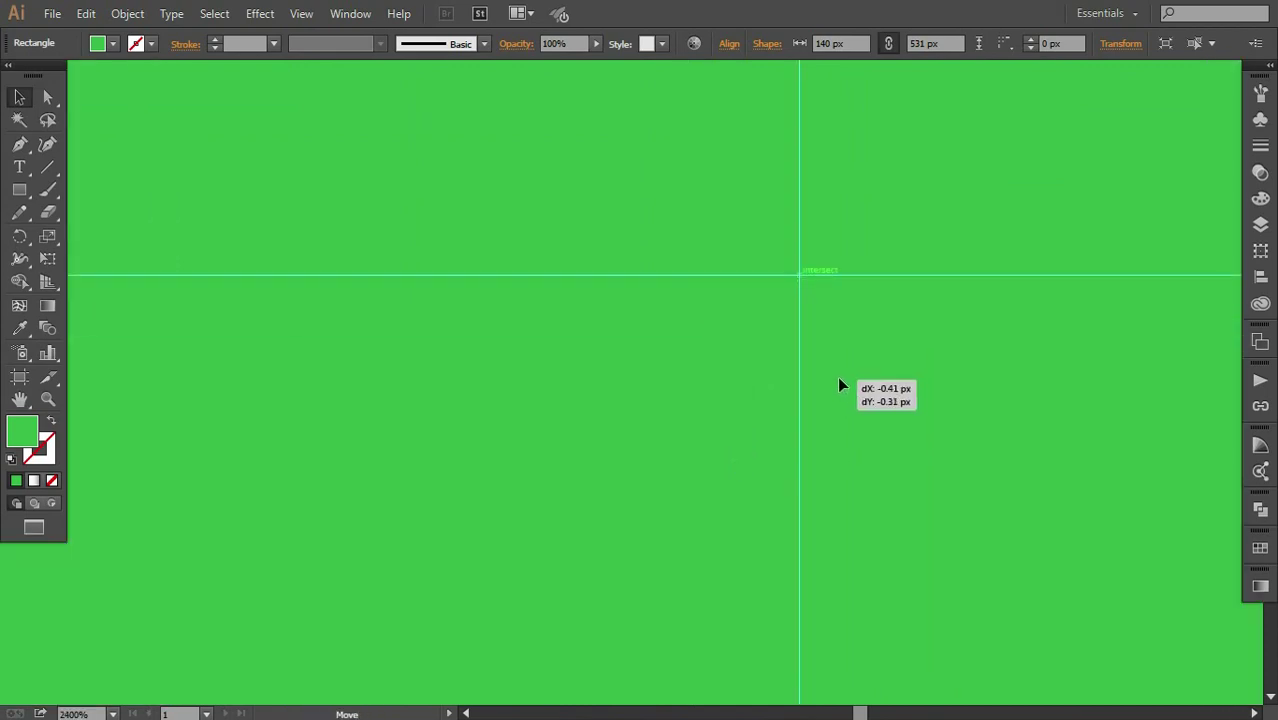
key(ctrl+minus)
key(ctrl+minus)
key(ctrl+minus)
key(ctrl+minus)
key(ctrl+minus)
key(ctrl+minus)
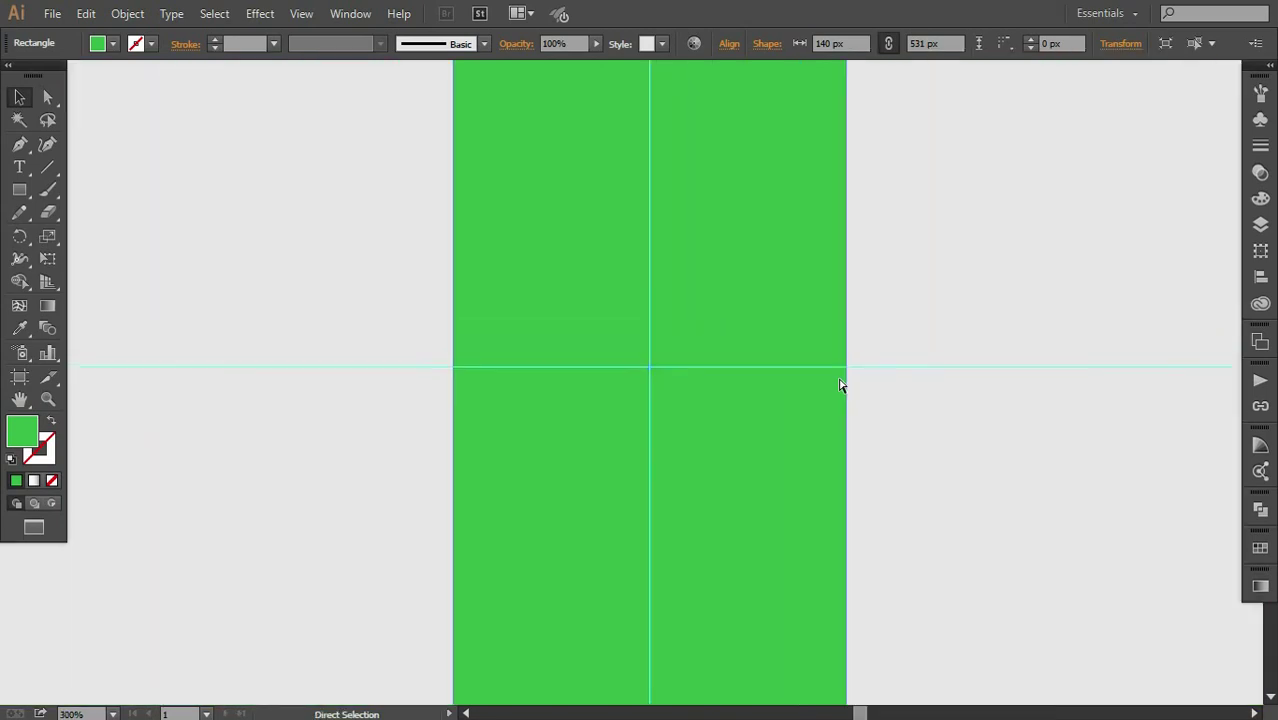
key(ctrl+minus)
key(ctrl+minus)
key(ctrl+minus)
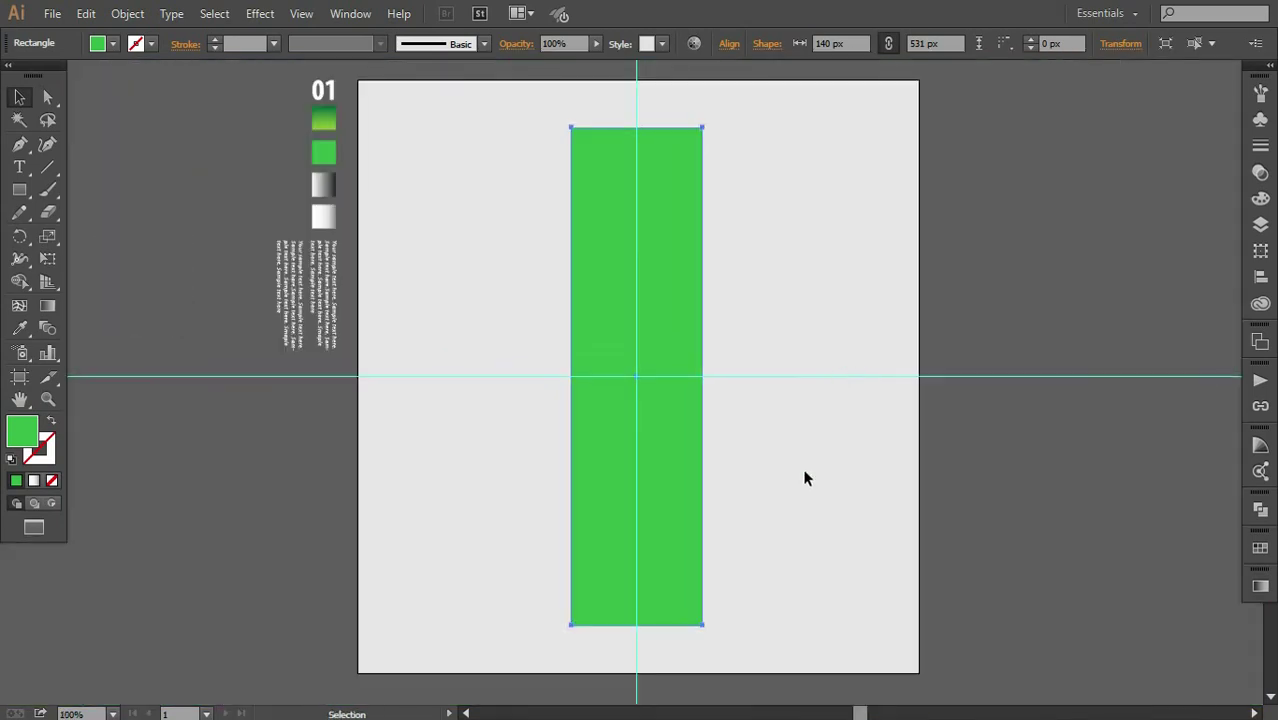
click(802, 472)
Draw a rectangle over the bar's top and set its height to 133 px
click(19, 189)
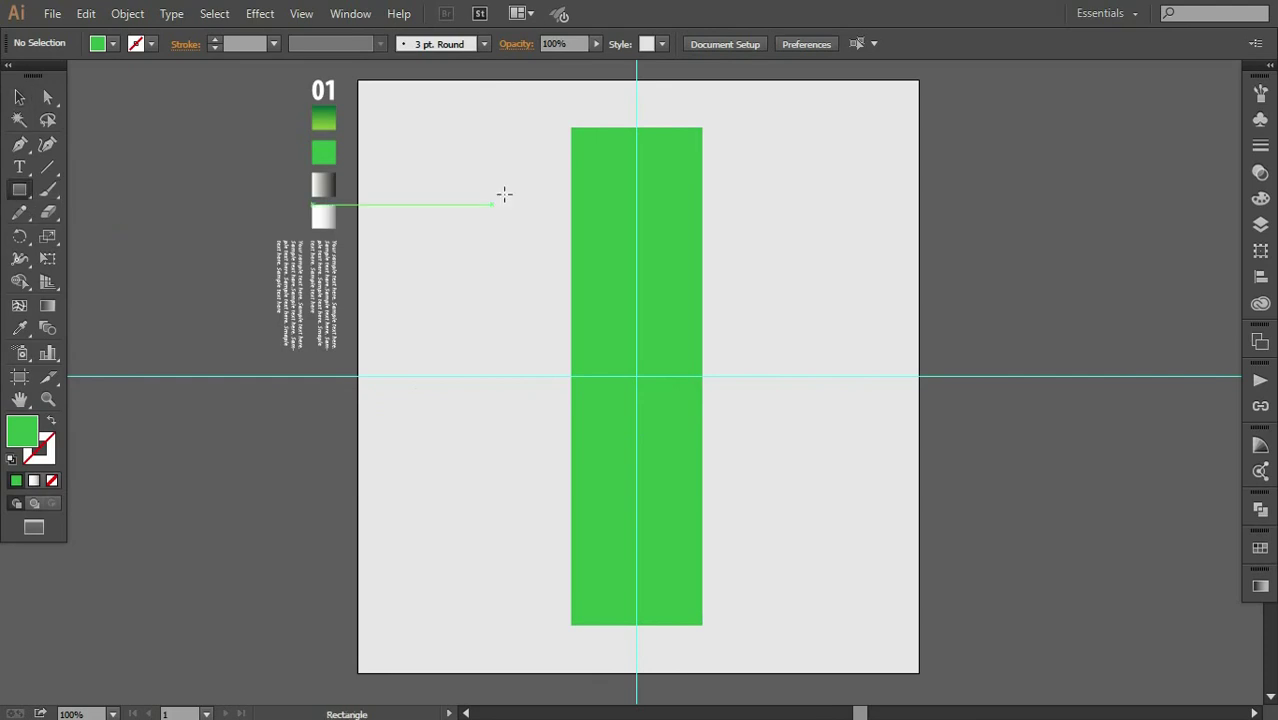
drag(570, 127, 702, 240)
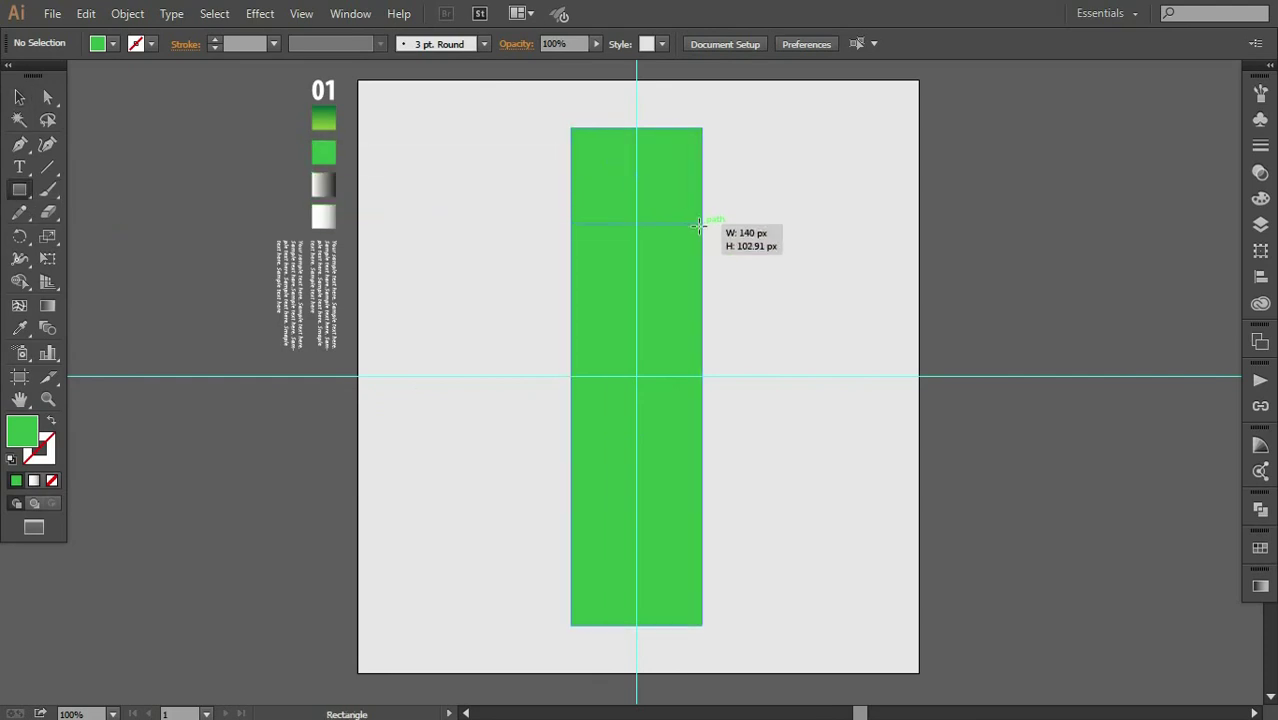
click(855, 43)
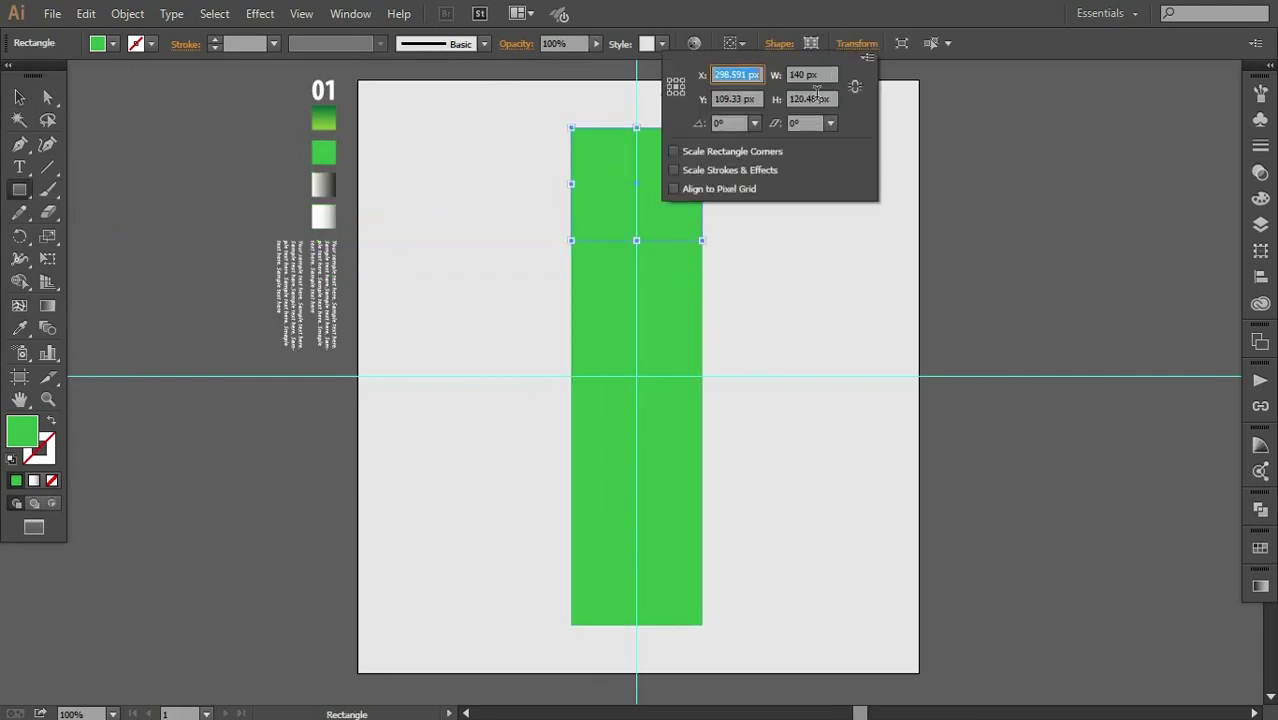
click(821, 99)
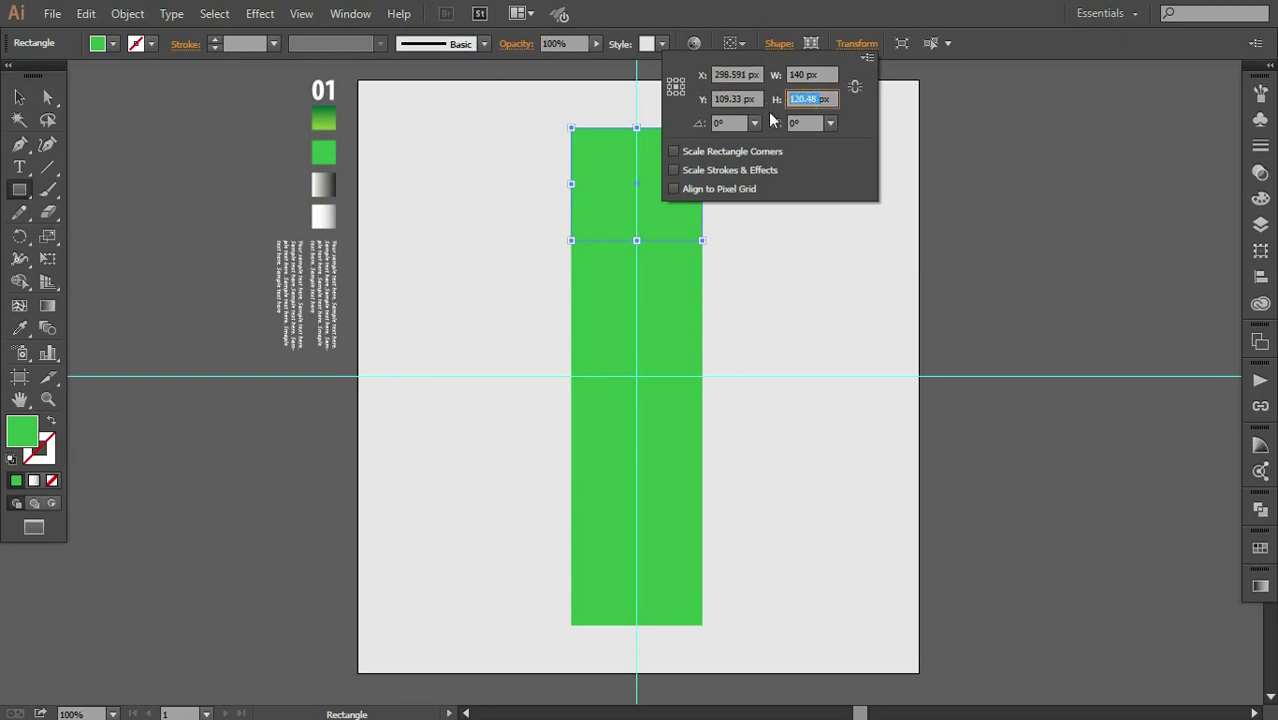
text(1px)
key(Return)
click(19, 97)
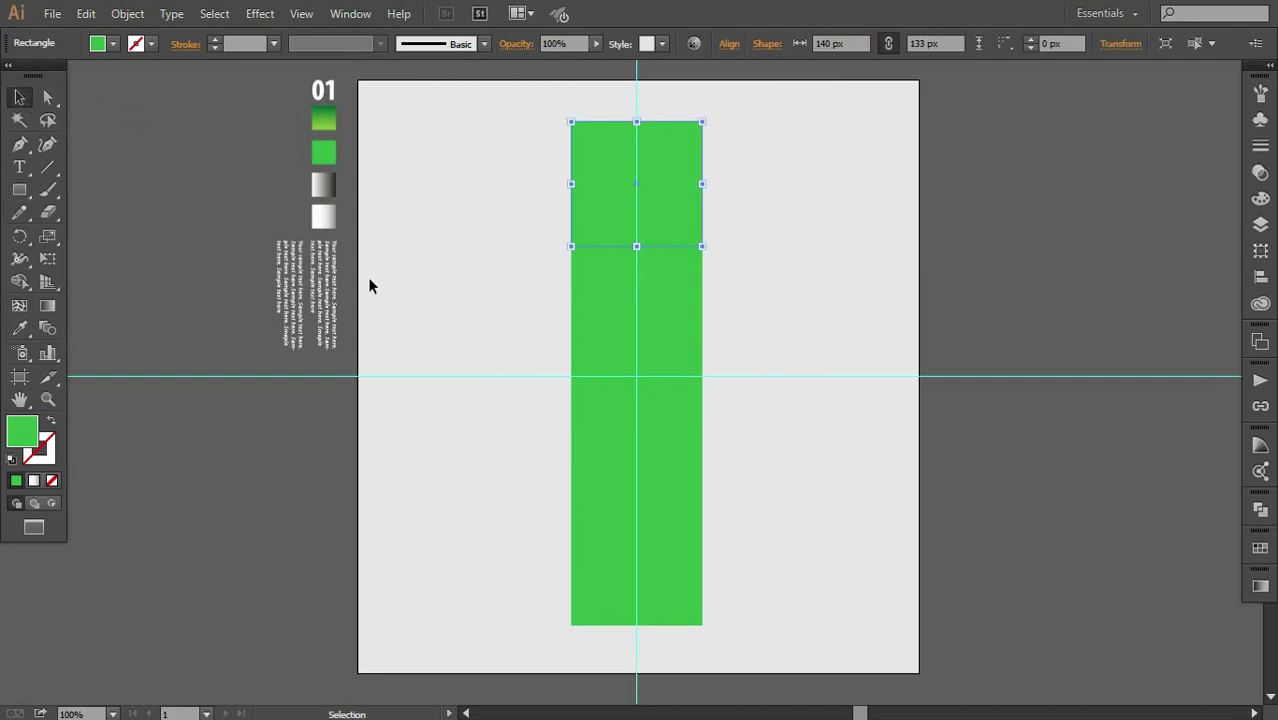
Align the new rectangle flush with the green bar's top edge
key(ctrl+plus)
key(ctrl+plus)
key(ctrl+plus)
mouse_move(585, 263)
mouse_down()
mouse_move(583, 367)
mouse_move(578, 231)
mouse_up()
drag(531, 326, 522, 463)
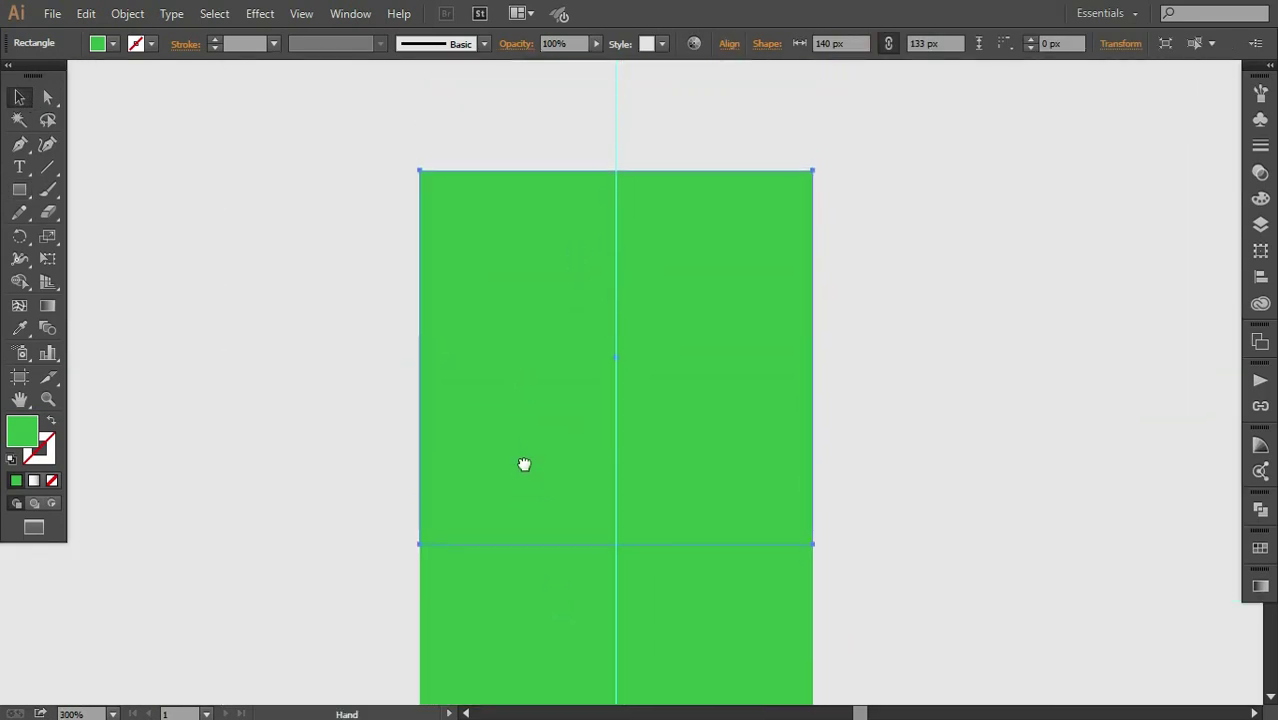
drag(539, 341, 540, 363)
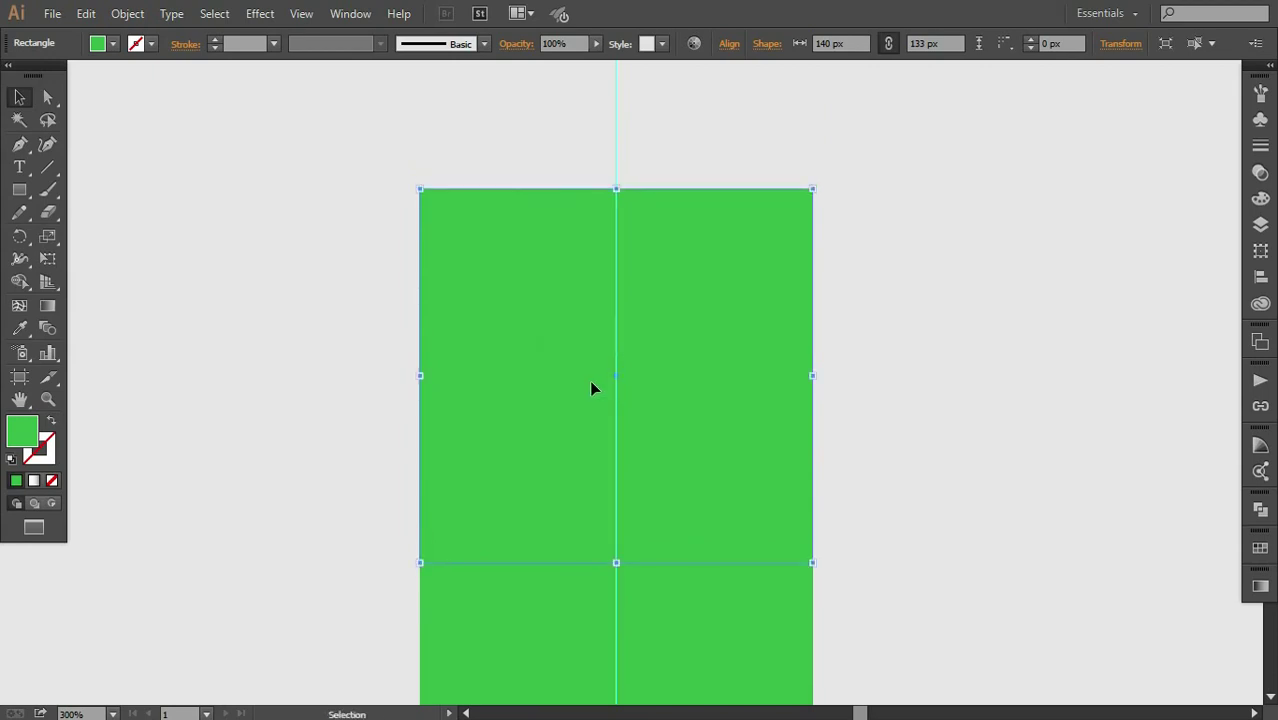
key(ctrl+minus)
key(ctrl+minus)
key(ctrl+minus)
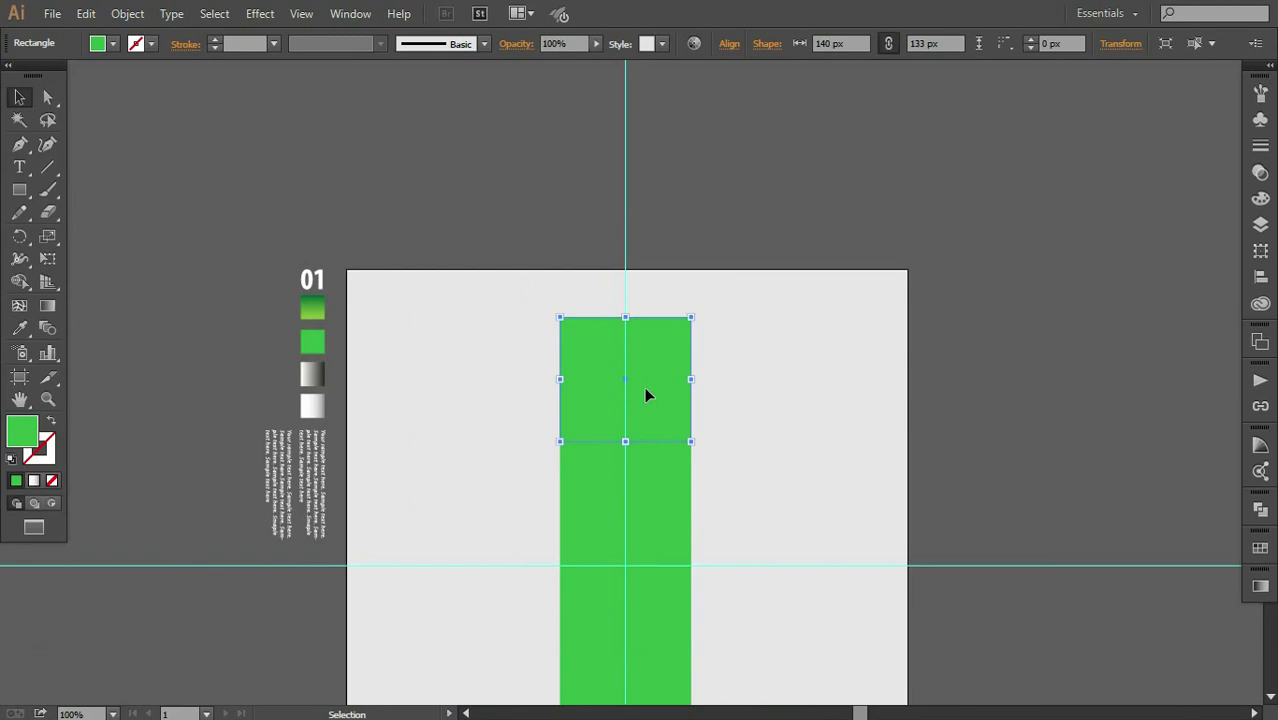
drag(589, 424, 589, 418)
Give the top block the green gradient swatch, running vertically dark at the top to light below
click(20, 330)
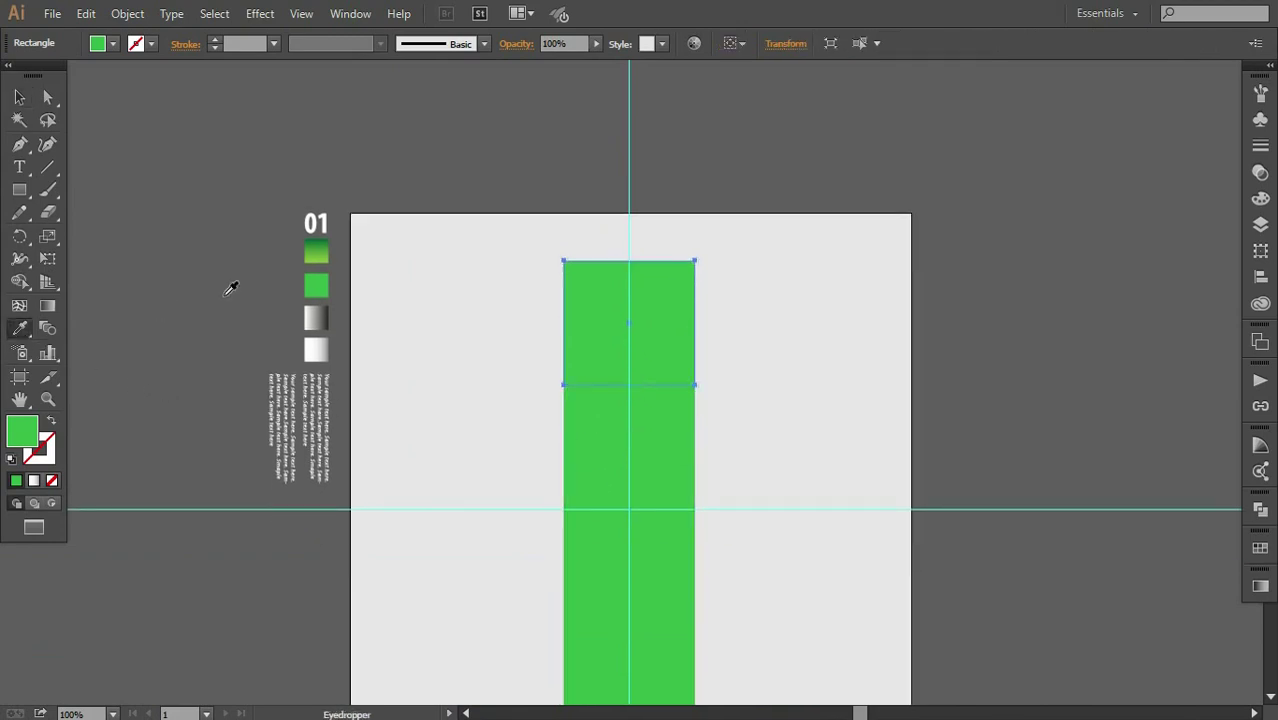
click(316, 250)
click(47, 306)
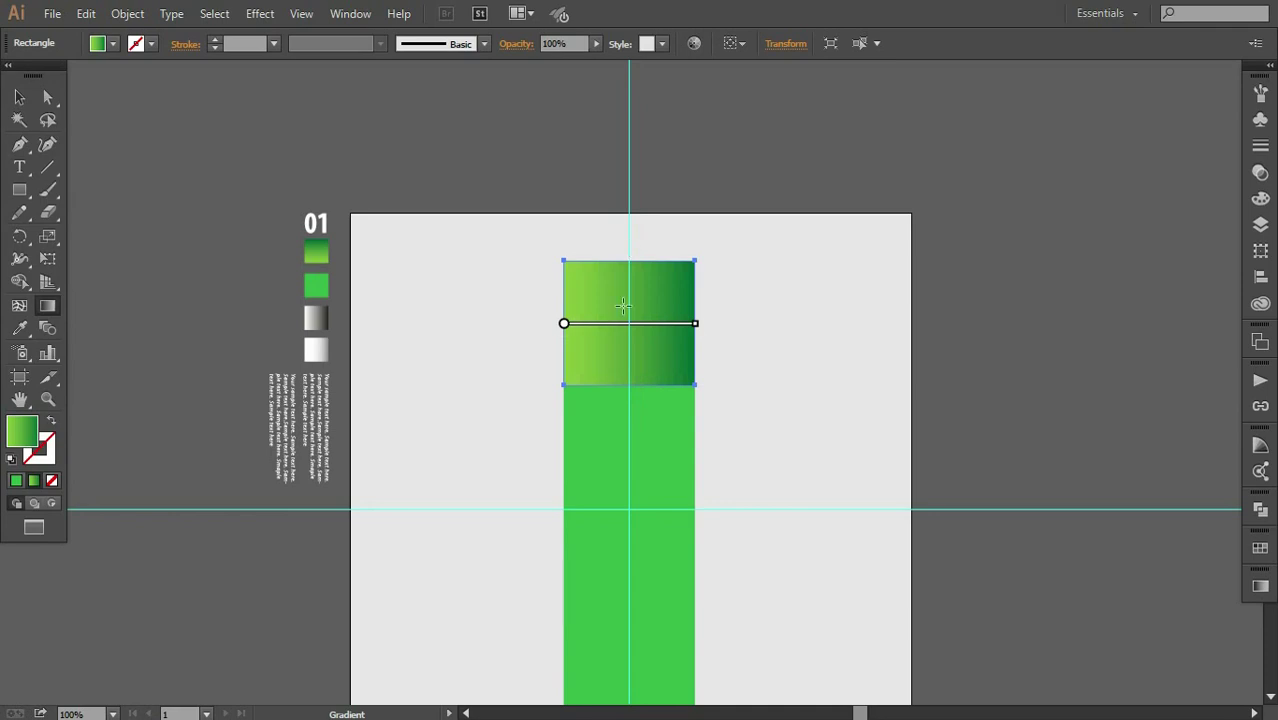
drag(629, 390, 629, 262)
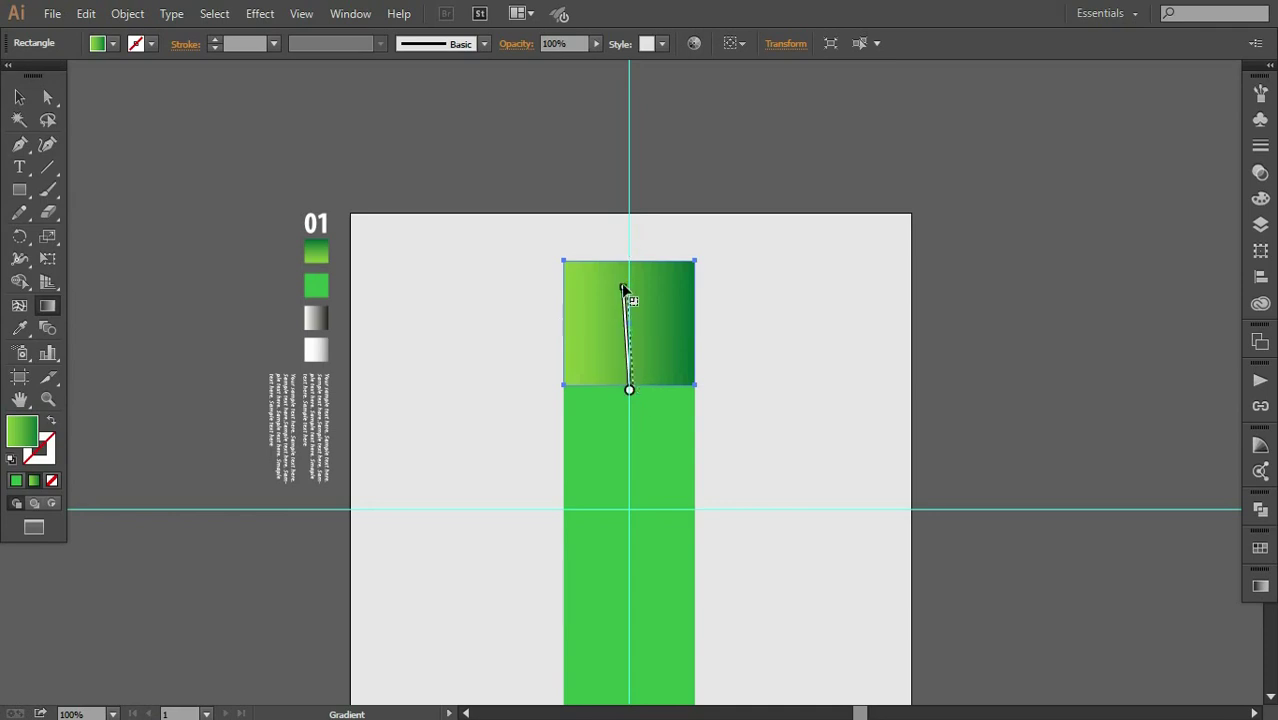
mouse_move(629, 300)
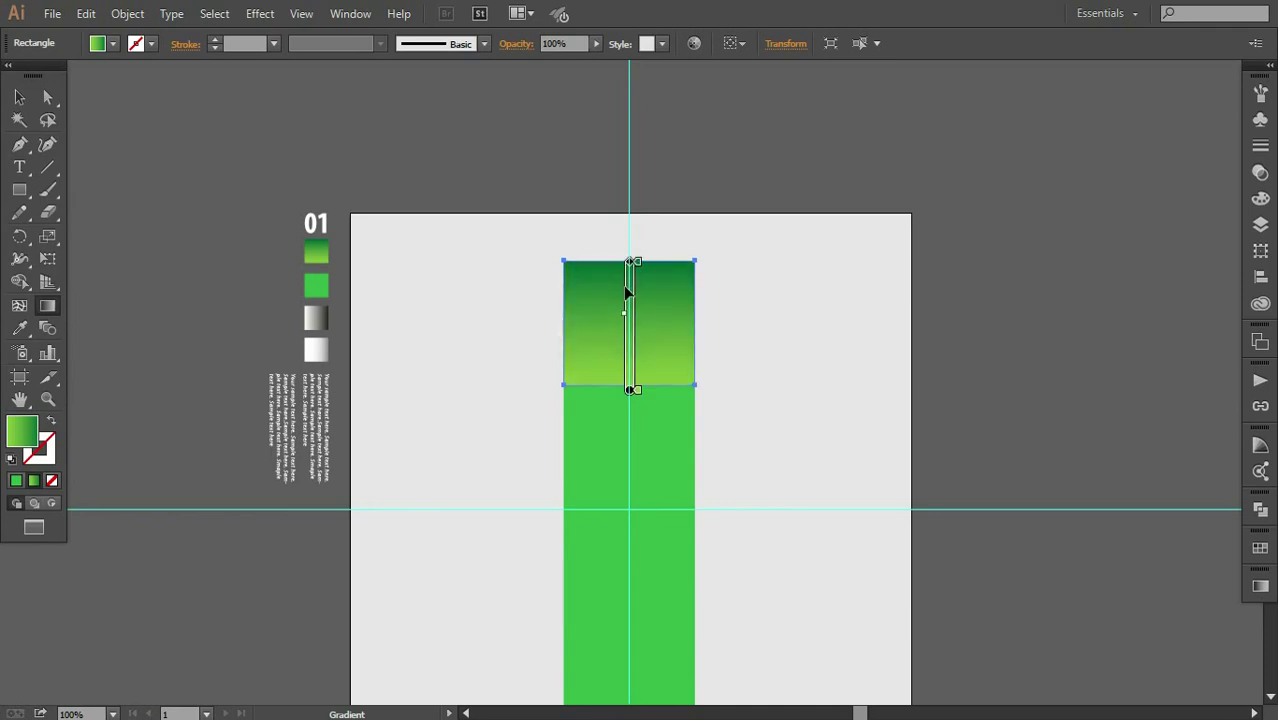
drag(630, 262, 629, 229)
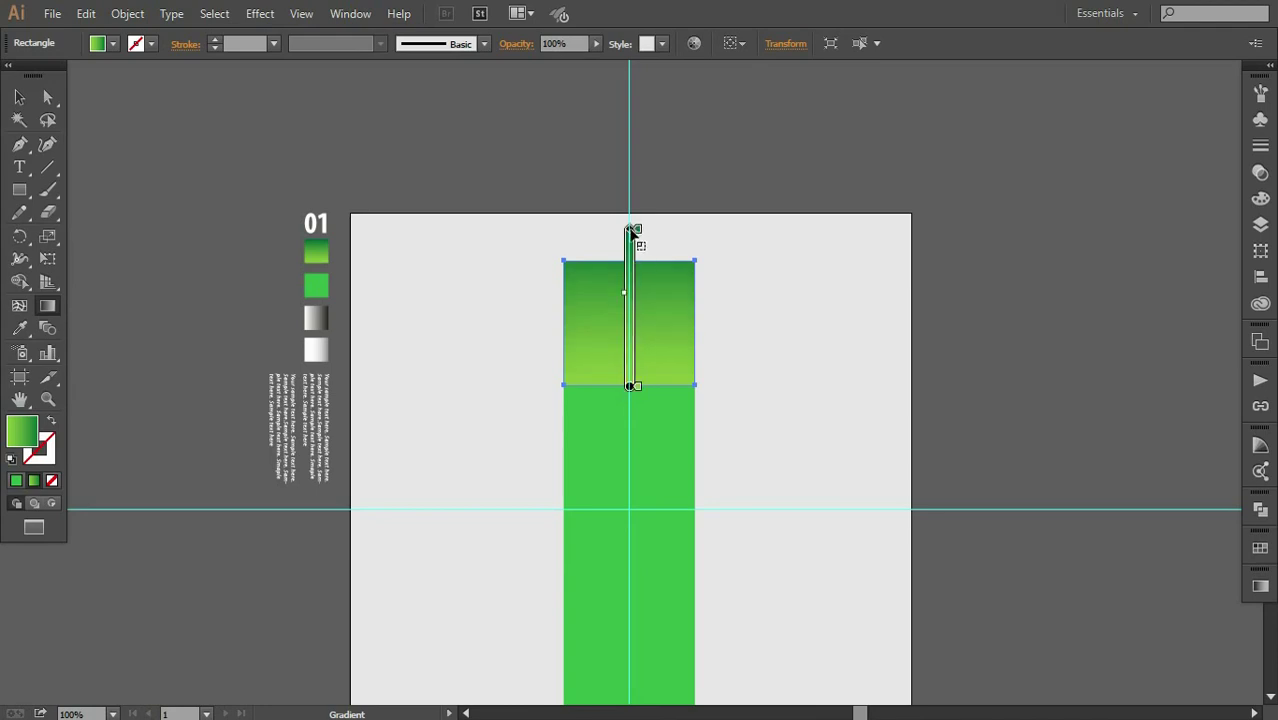
click(19, 97)
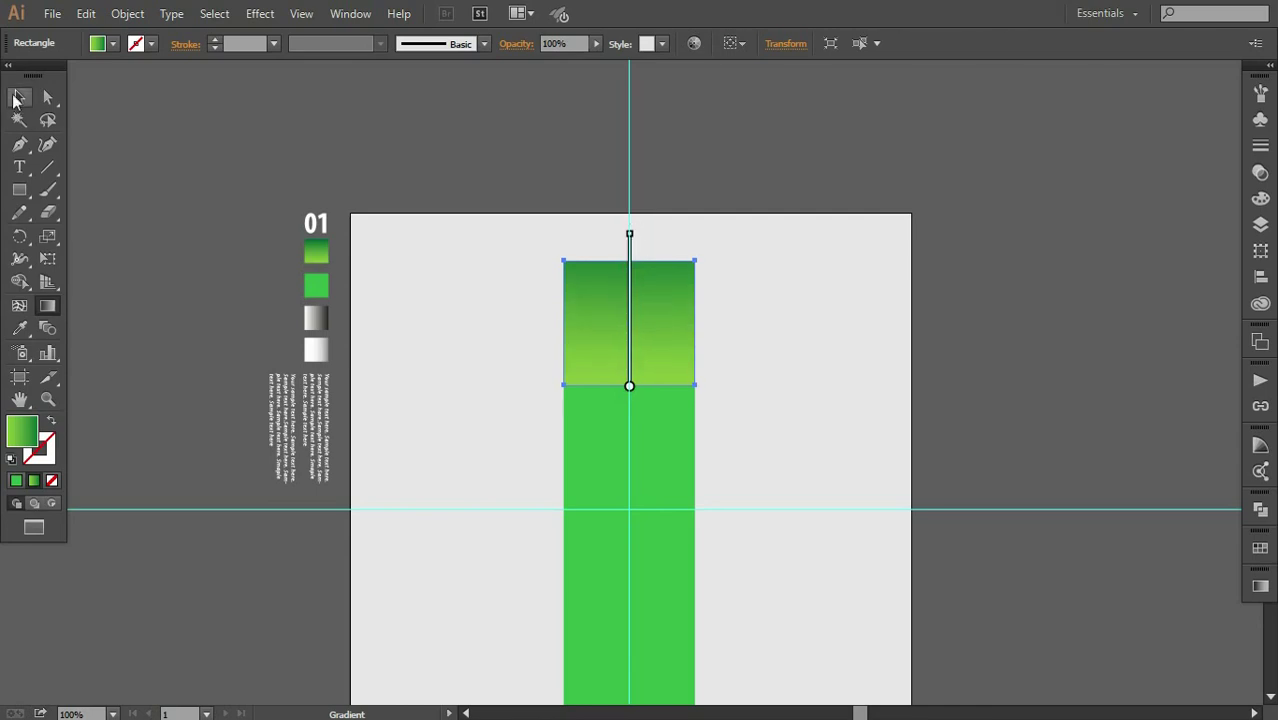
click(125, 229)
drag(474, 485, 470, 404)
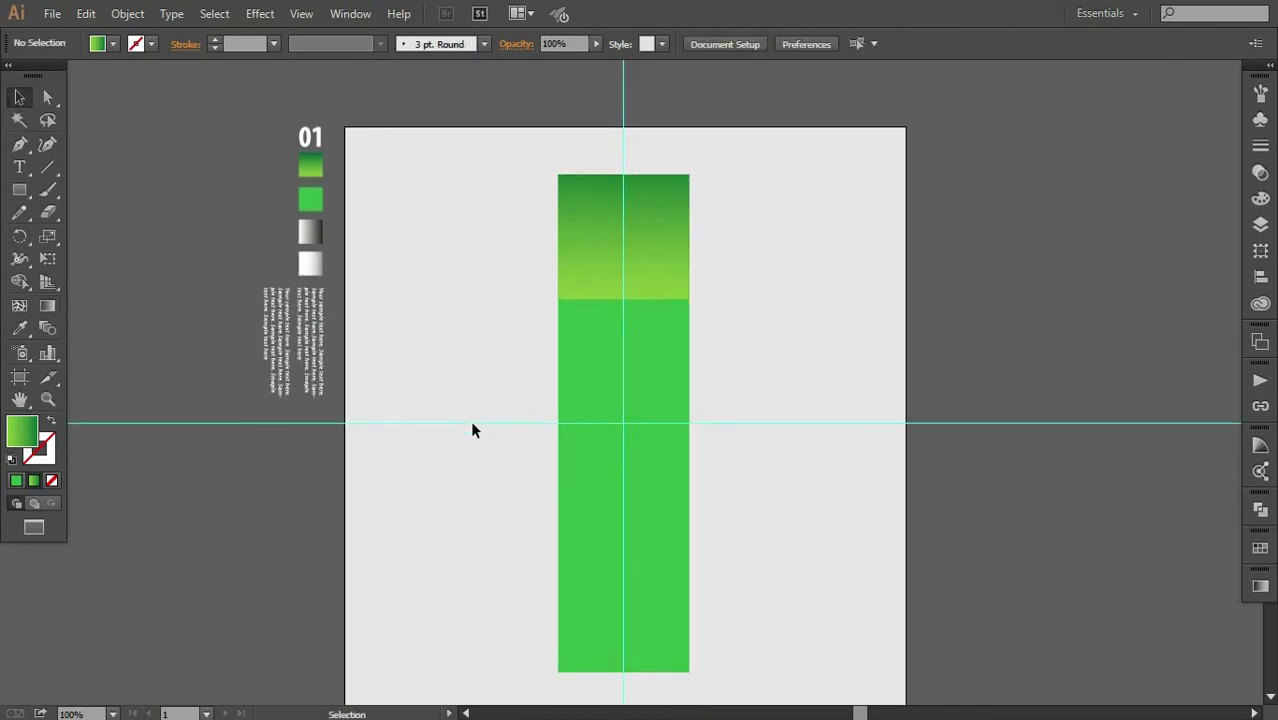
Draw a rectangle over the bar's lower half and set its height to 266 px
click(19, 190)
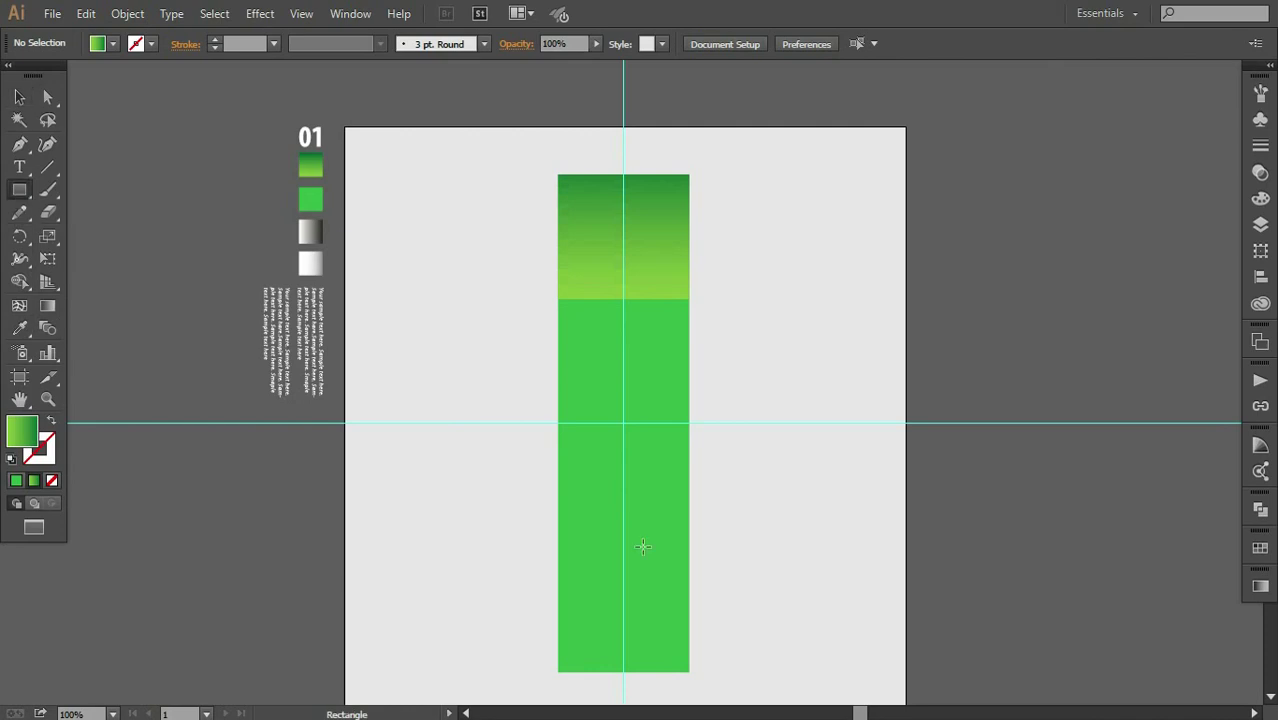
drag(557, 457, 688, 672)
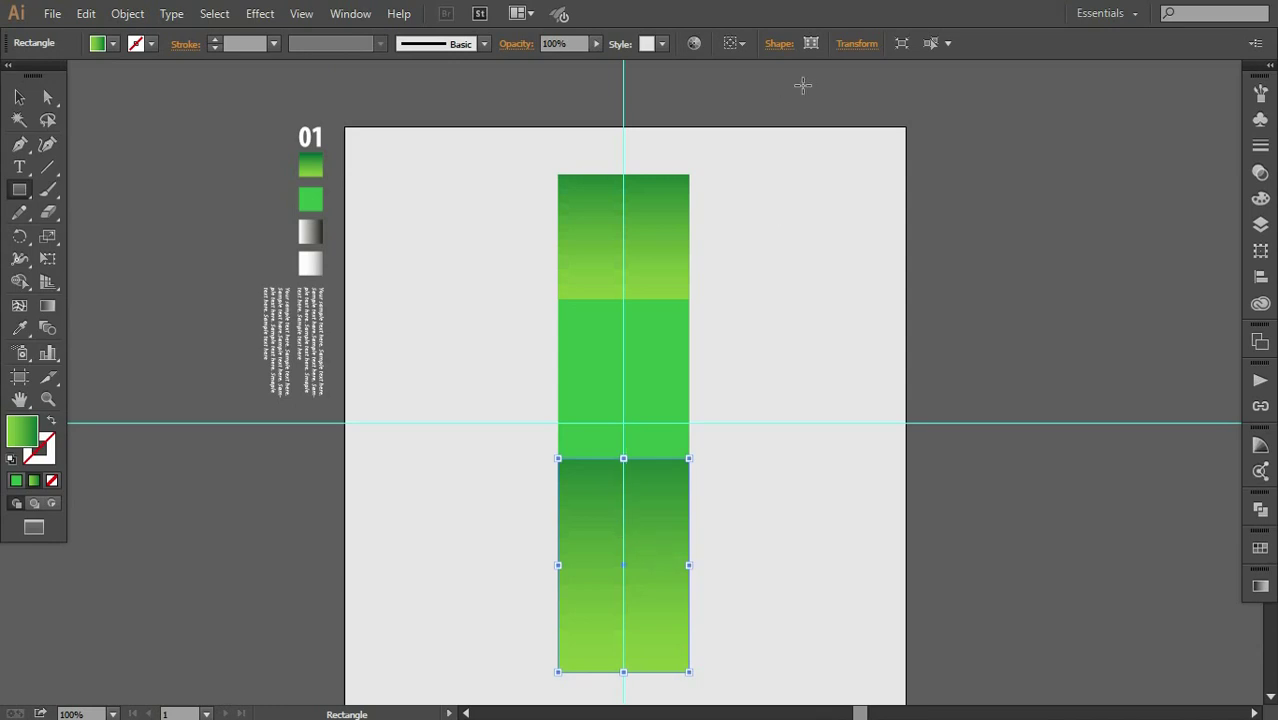
click(852, 46)
click(822, 99)
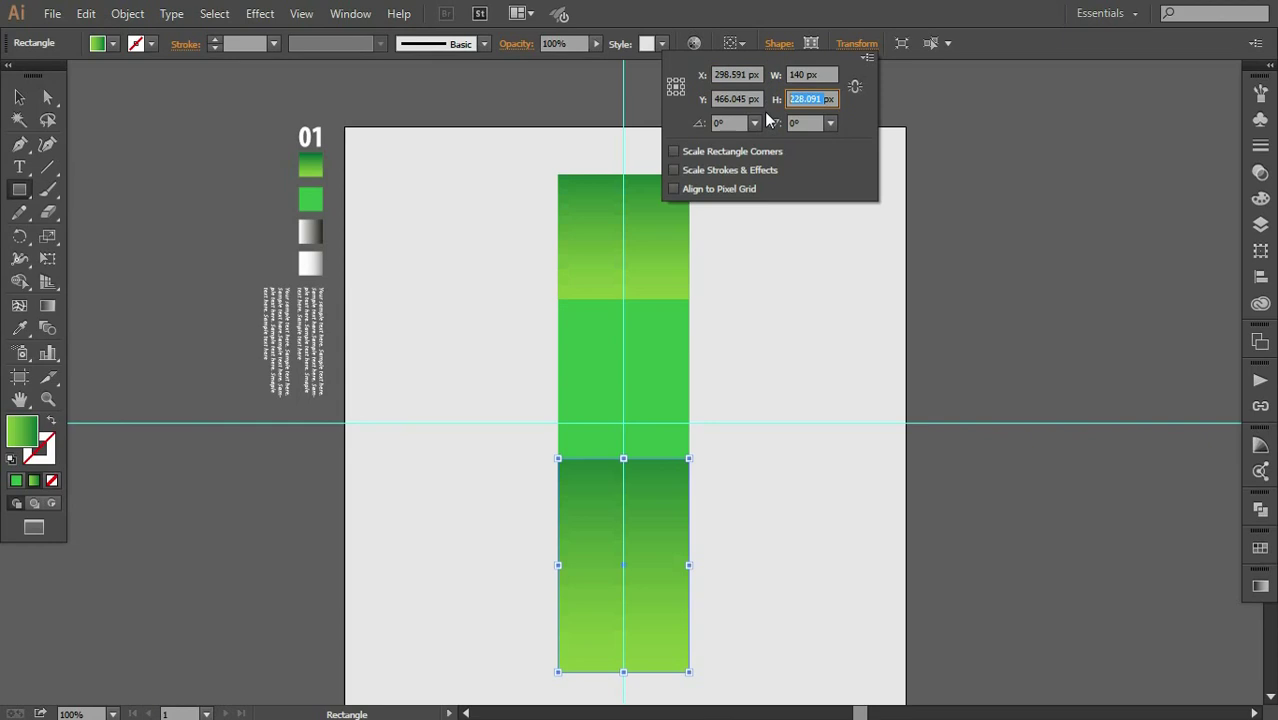
text(26px)
key(Return)
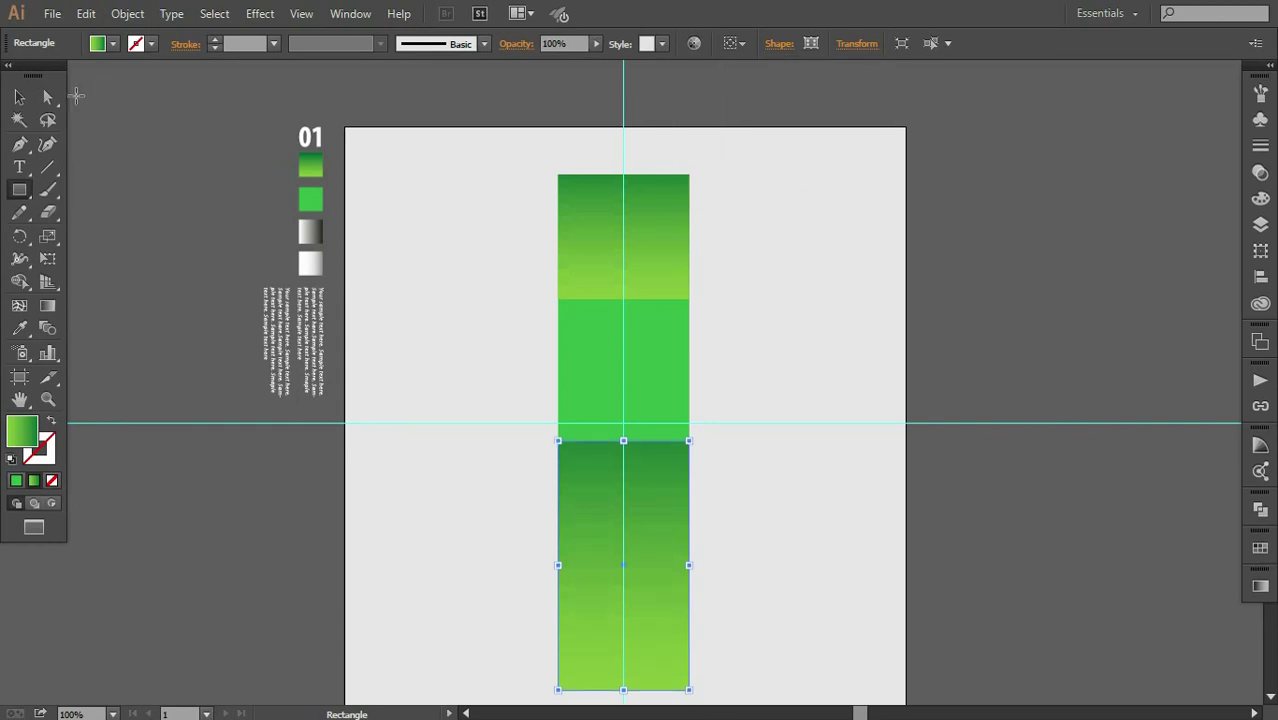
Move the lower rectangle flush beneath the horizontal guide with no gap
click(19, 97)
drag(551, 550, 562, 414)
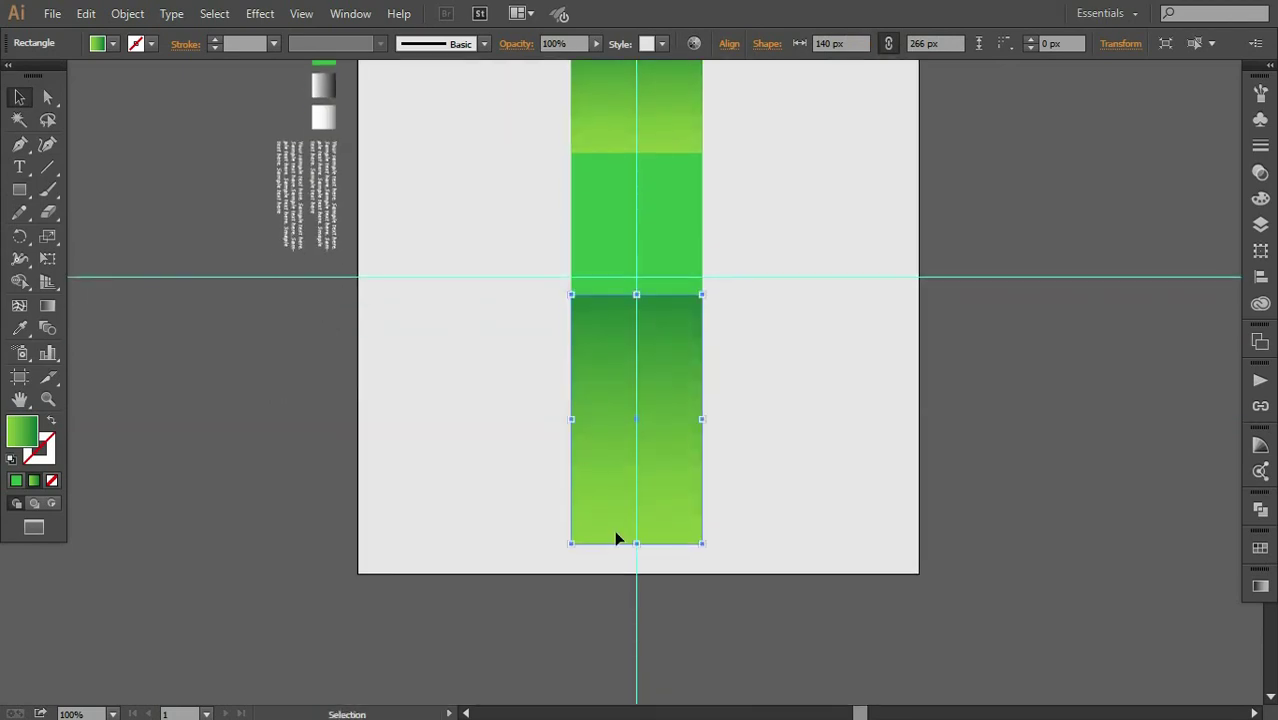
key(ctrl+plus)
key(ctrl+plus)
key(ctrl+plus)
drag(622, 518, 600, 358)
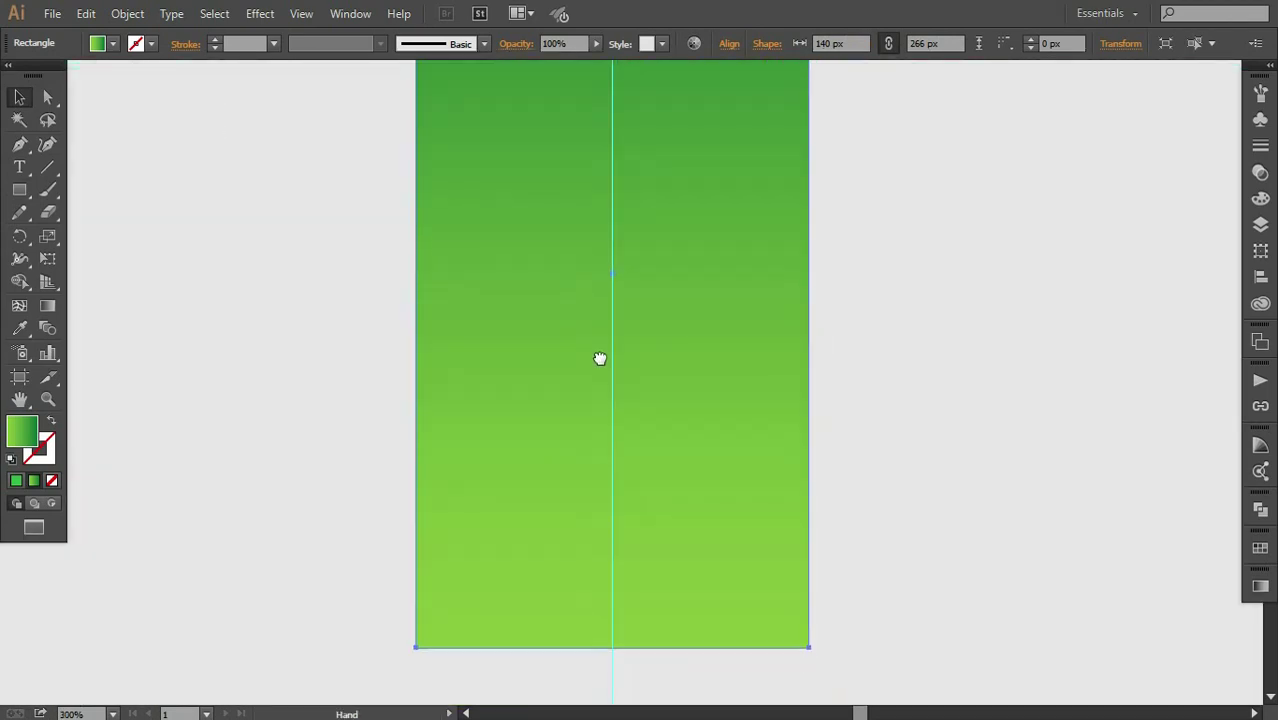
mouse_move(666, 515)
mouse_down()
mouse_move(659, 363)
mouse_move(657, 463)
mouse_up()
Reverse the bottom rectangle's gradient in the Gradient panel
click(858, 510)
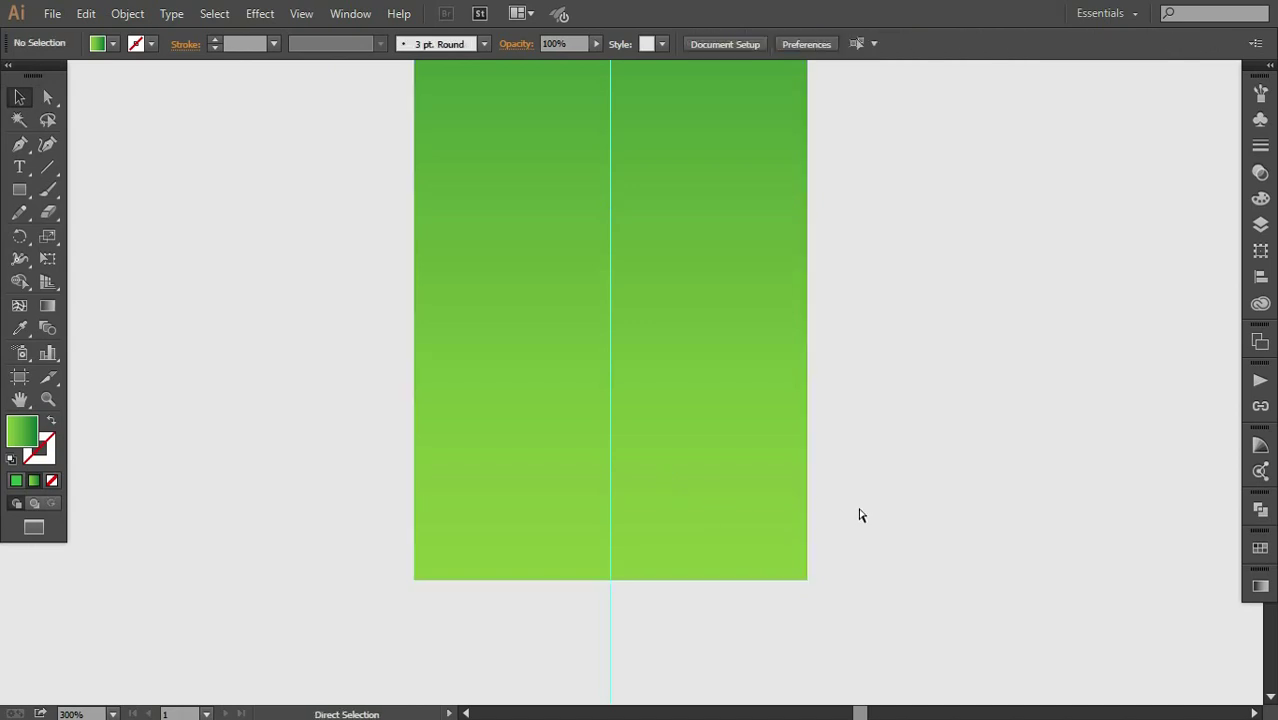
key(ctrl+minus)
key(ctrl+minus)
key(ctrl+minus)
key(ctrl+minus)
scroll(750, 465, up, 3)
scroll(680, 457, up, 1)
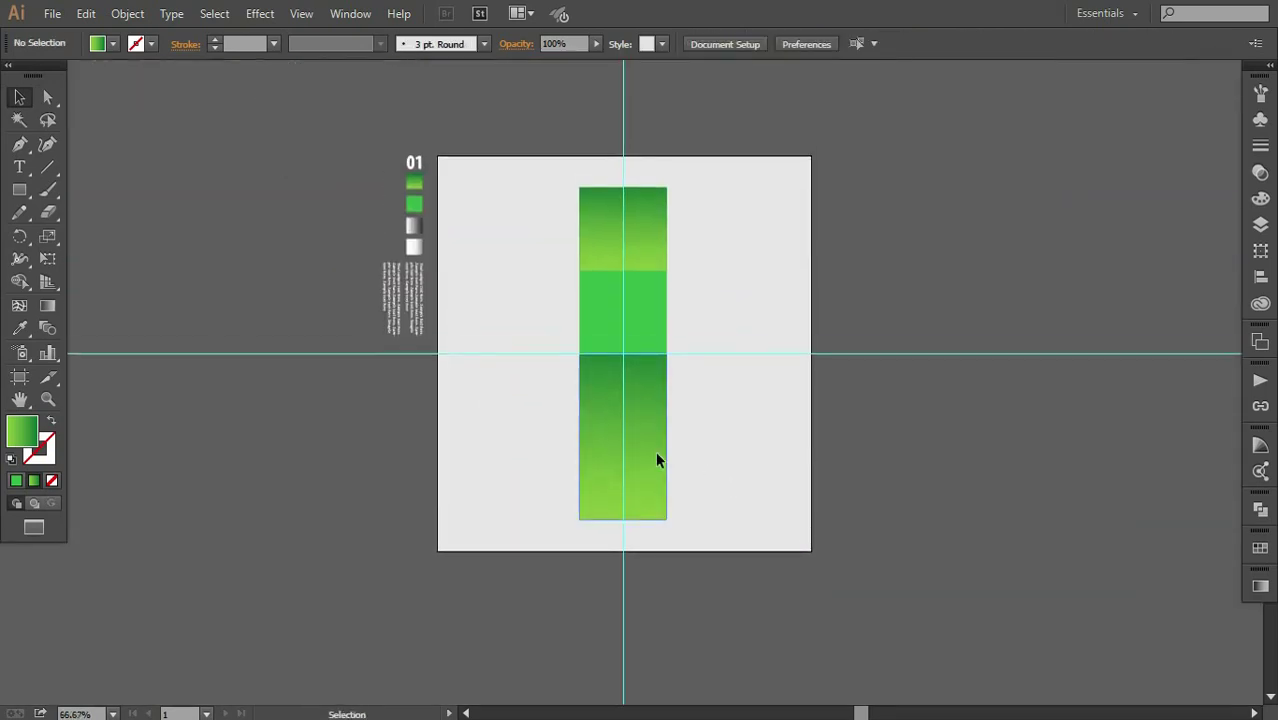
click(657, 459)
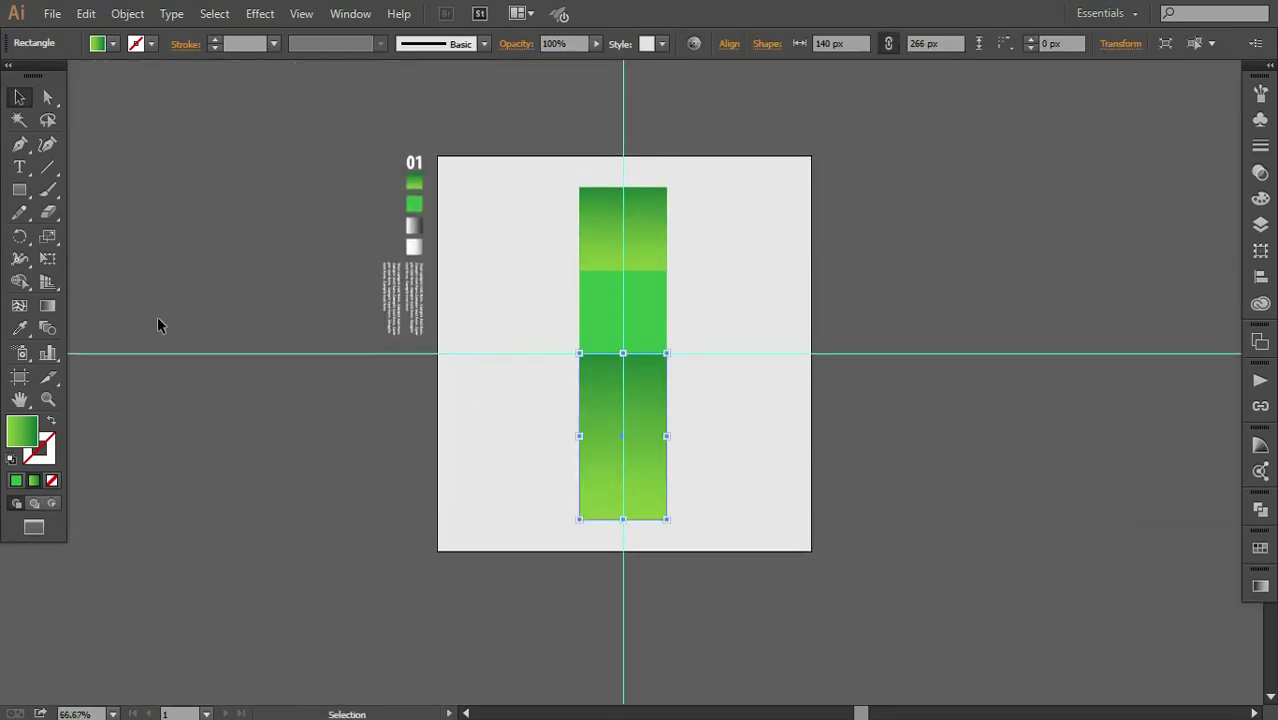
click(1260, 587)
click(1042, 588)
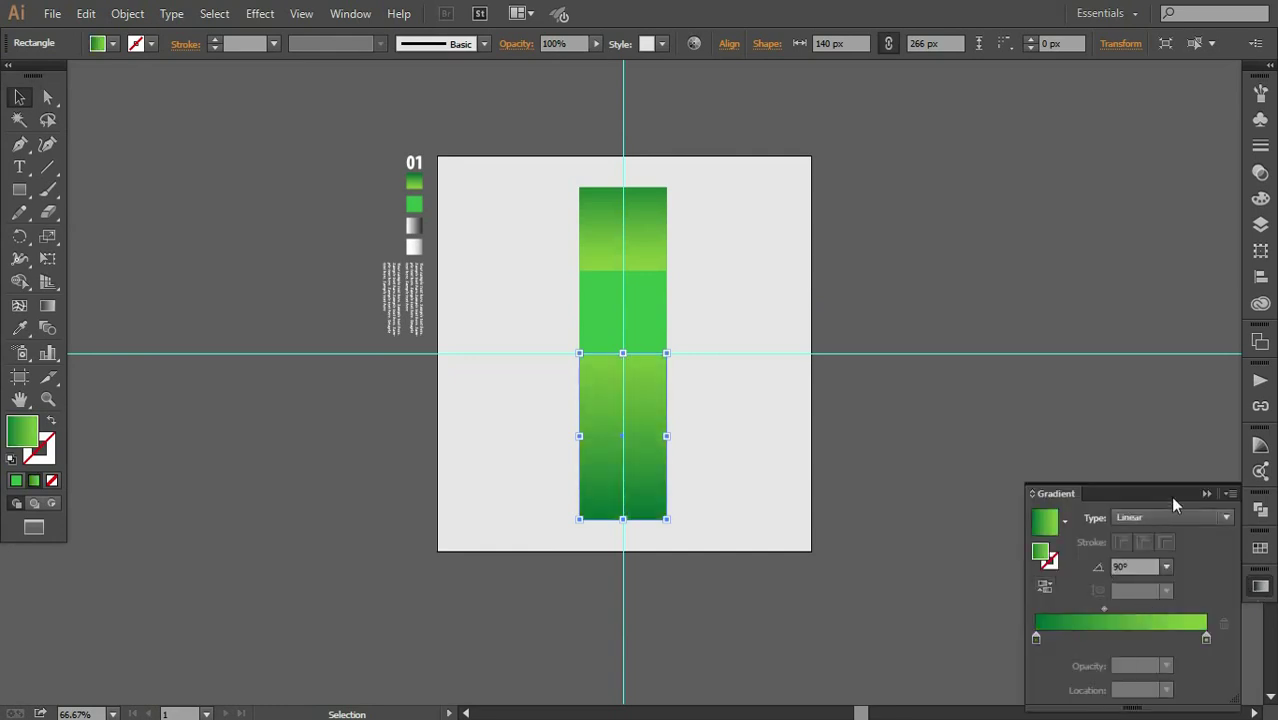
click(1205, 492)
Adjust the bottom gradient so it starts at the guide, light green darkening downward
key(ctrl+1)
key(g)
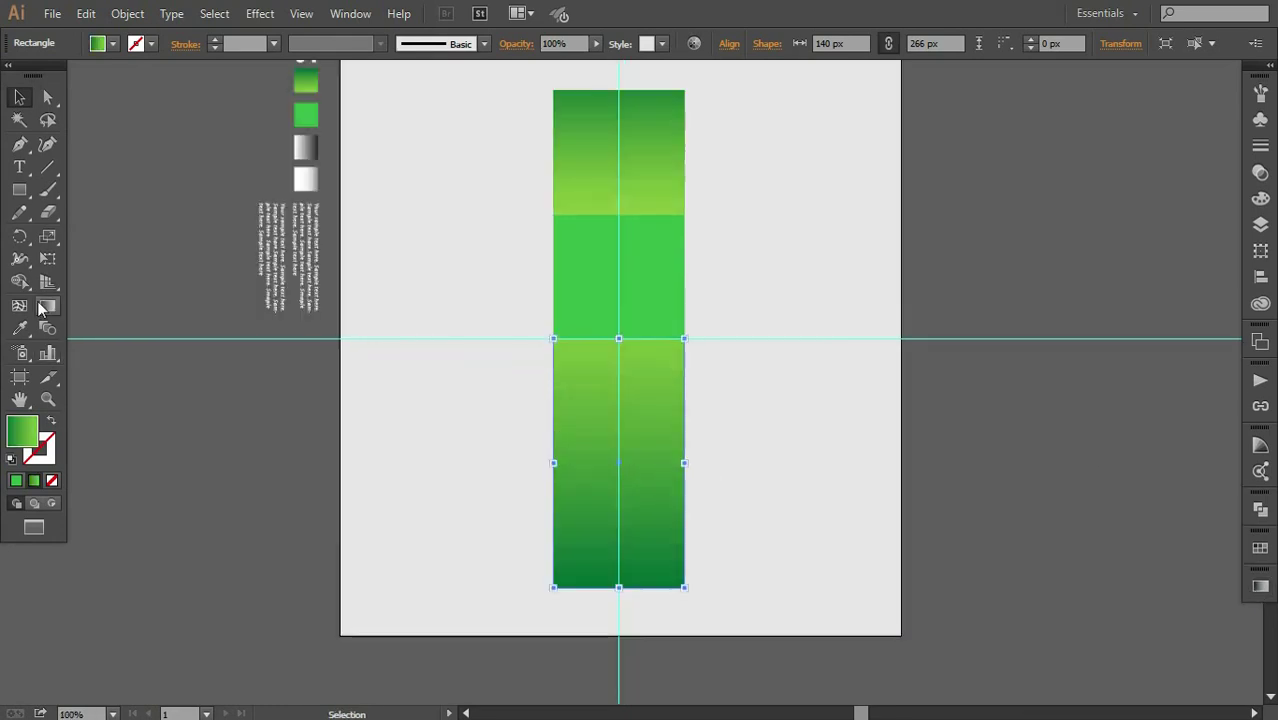
drag(620, 396, 620, 455)
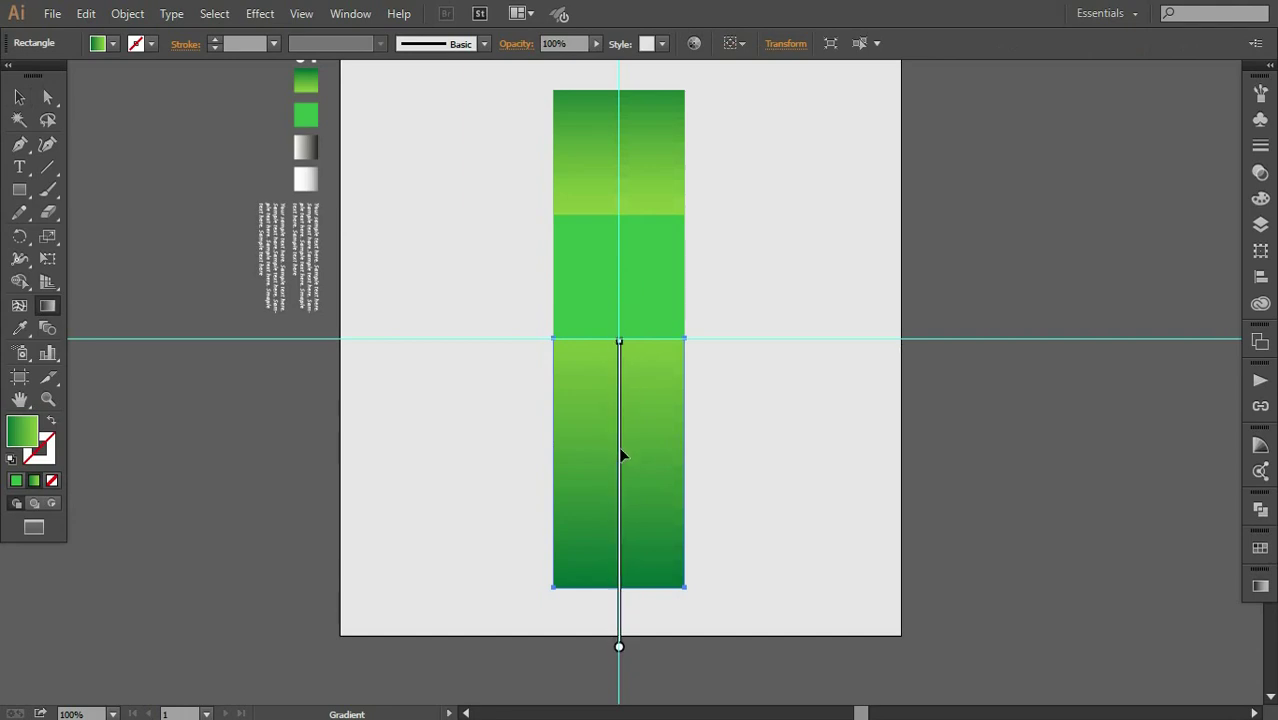
drag(621, 646, 619, 635)
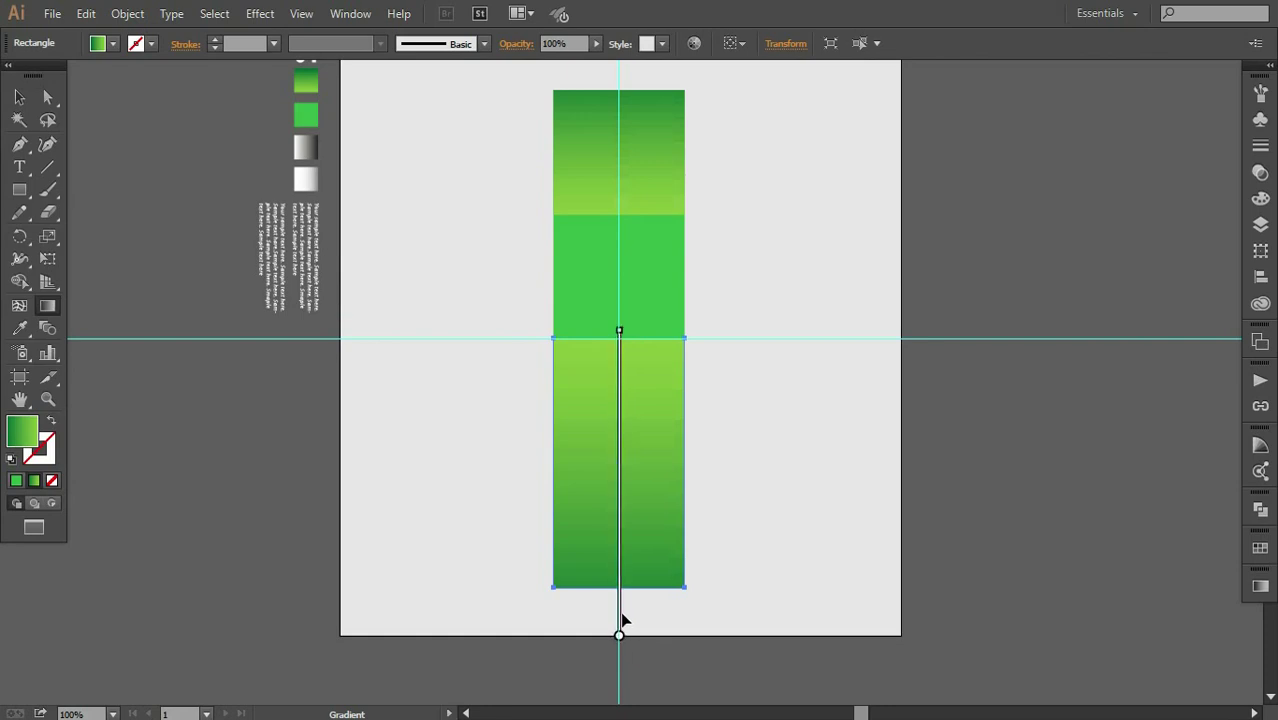
drag(619, 331, 619, 339)
click(19, 97)
click(220, 310)
Refine the top rectangle's gradient endpoint with the Gradient tool
click(570, 190)
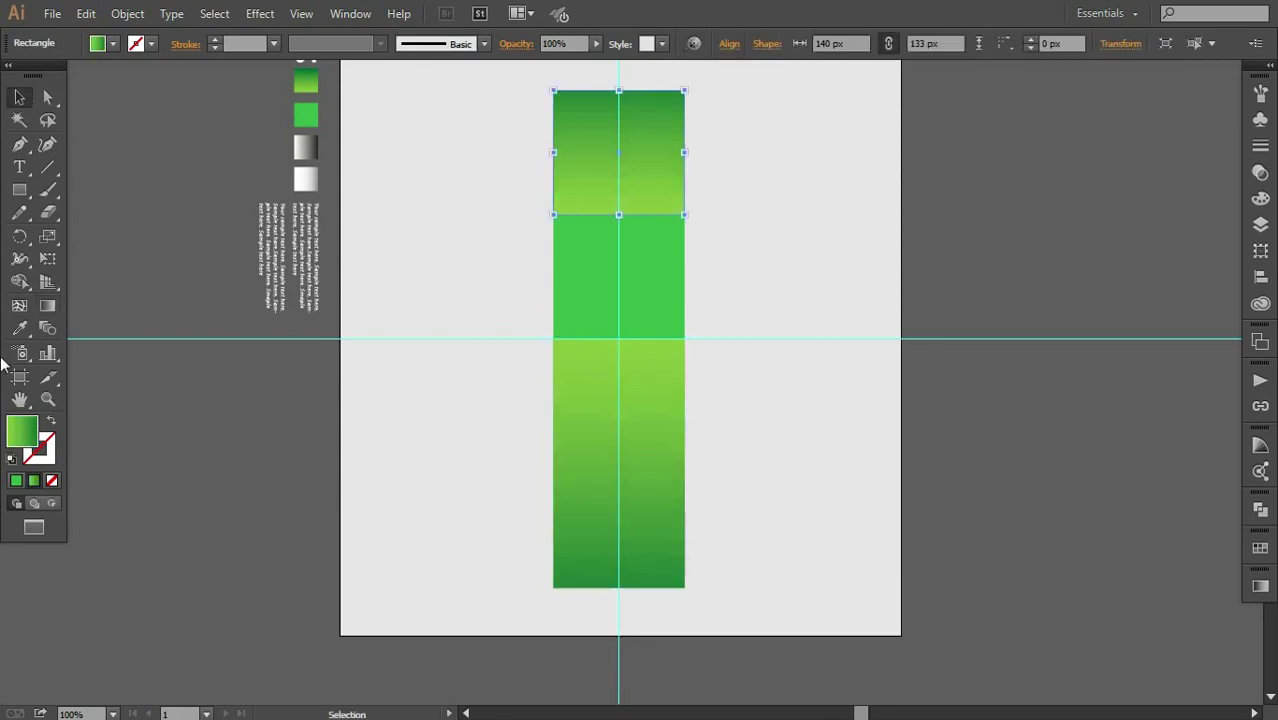
click(47, 305)
drag(628, 110, 627, 140)
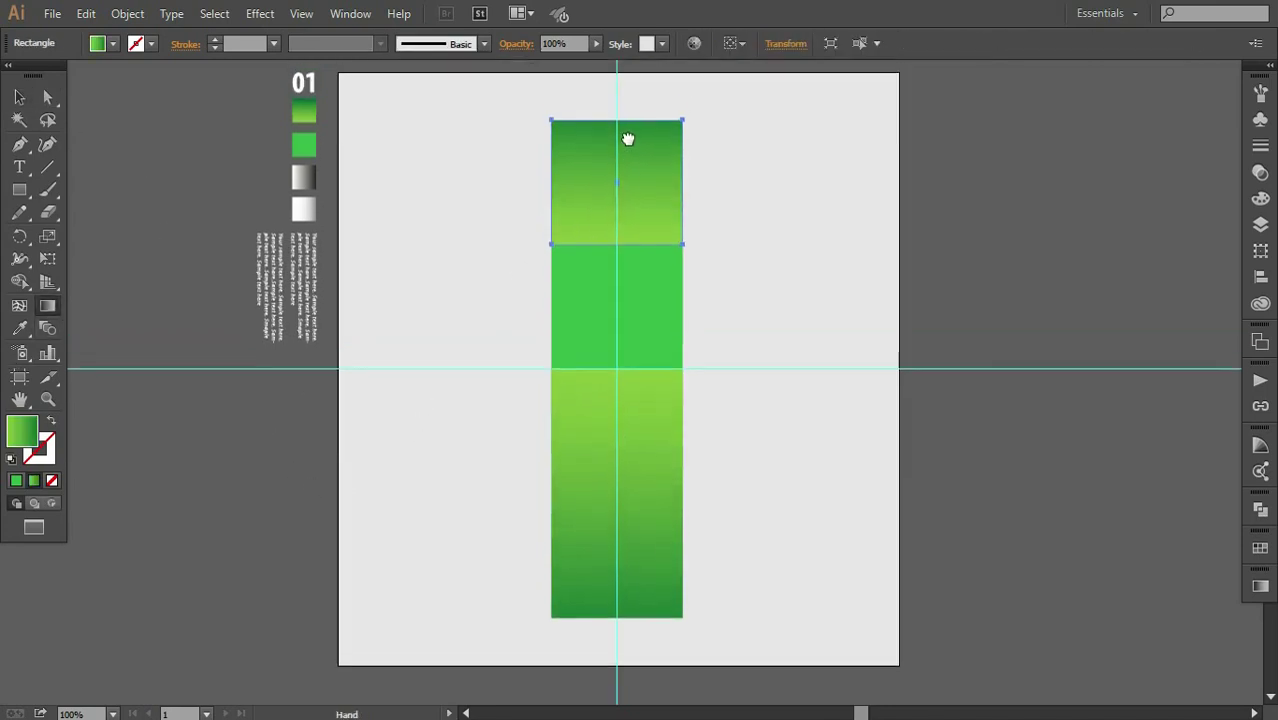
drag(620, 95, 619, 92)
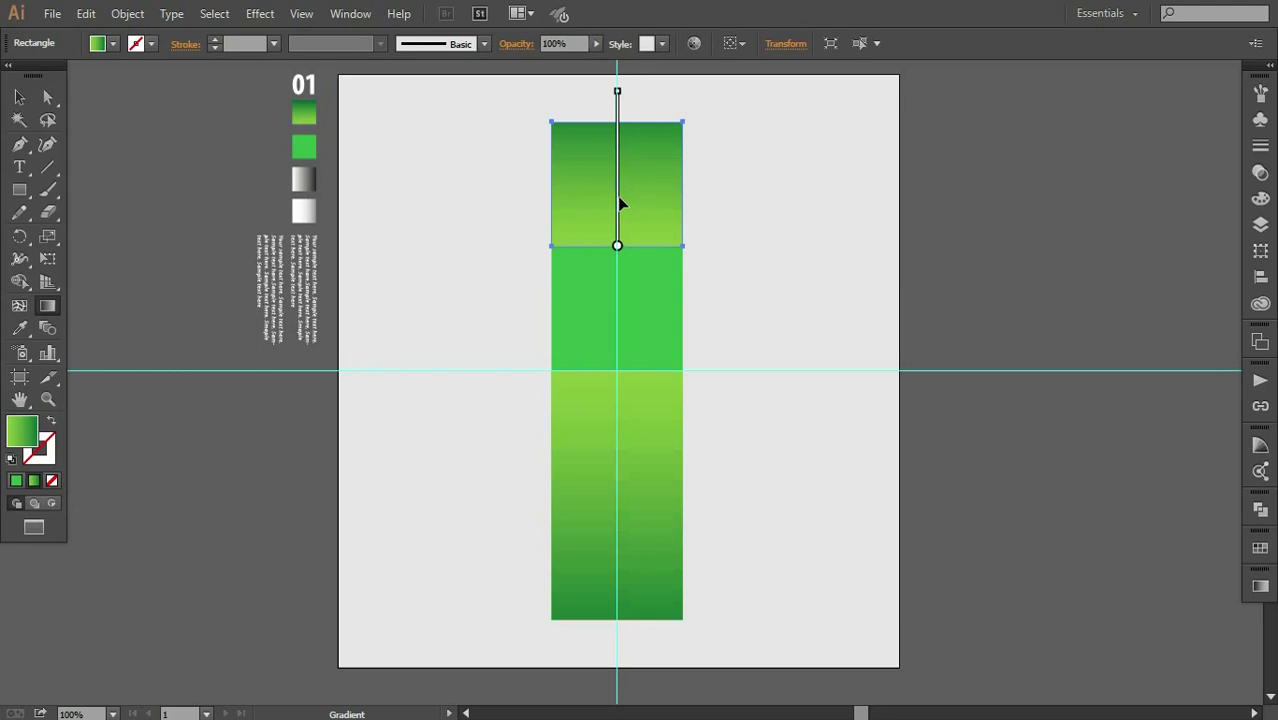
click(19, 96)
click(94, 163)
drag(588, 356, 588, 370)
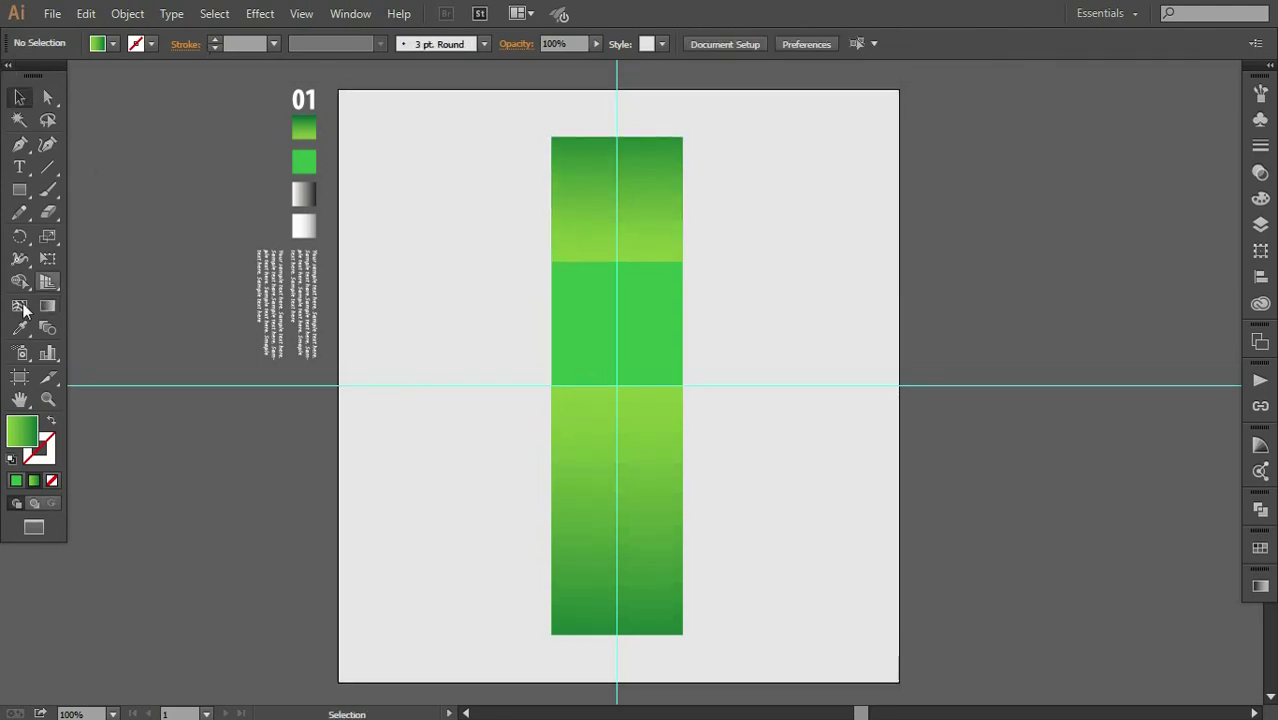
Create a three-sided polygon left of the artboard and rotate it 180° to point down
click(21, 192)
click(105, 257)
click(223, 450)
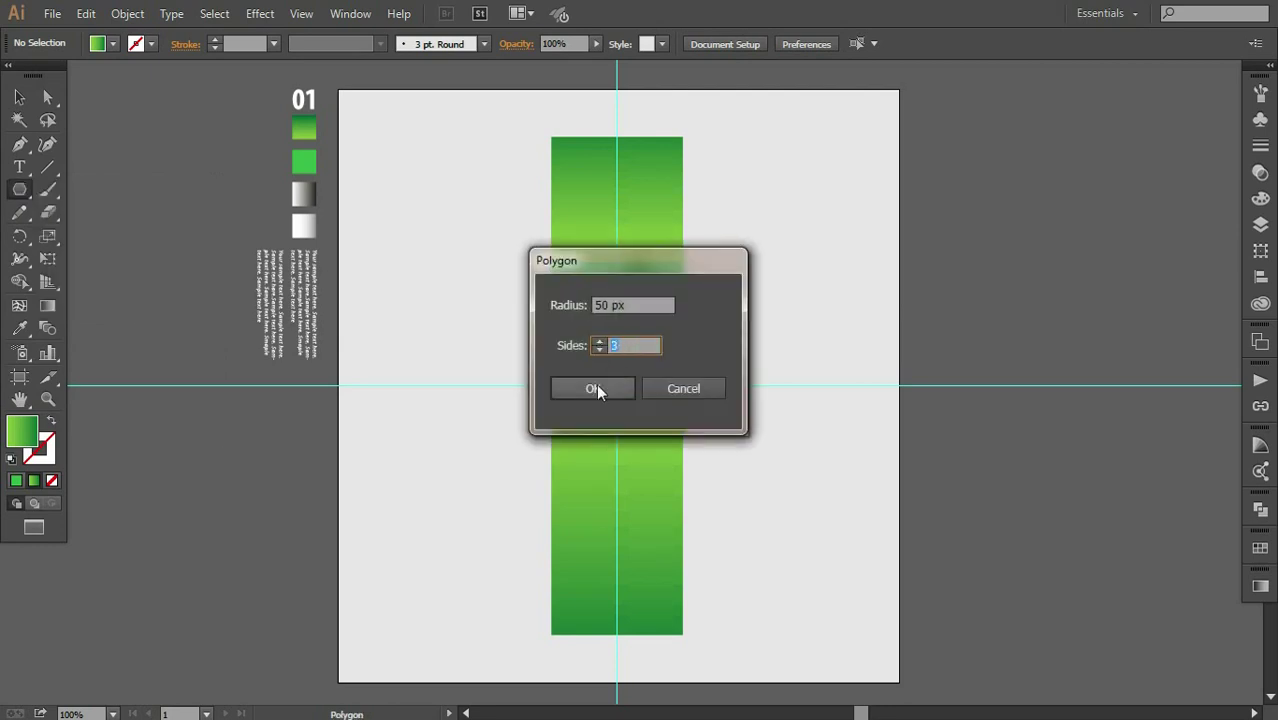
click(596, 390)
click(19, 96)
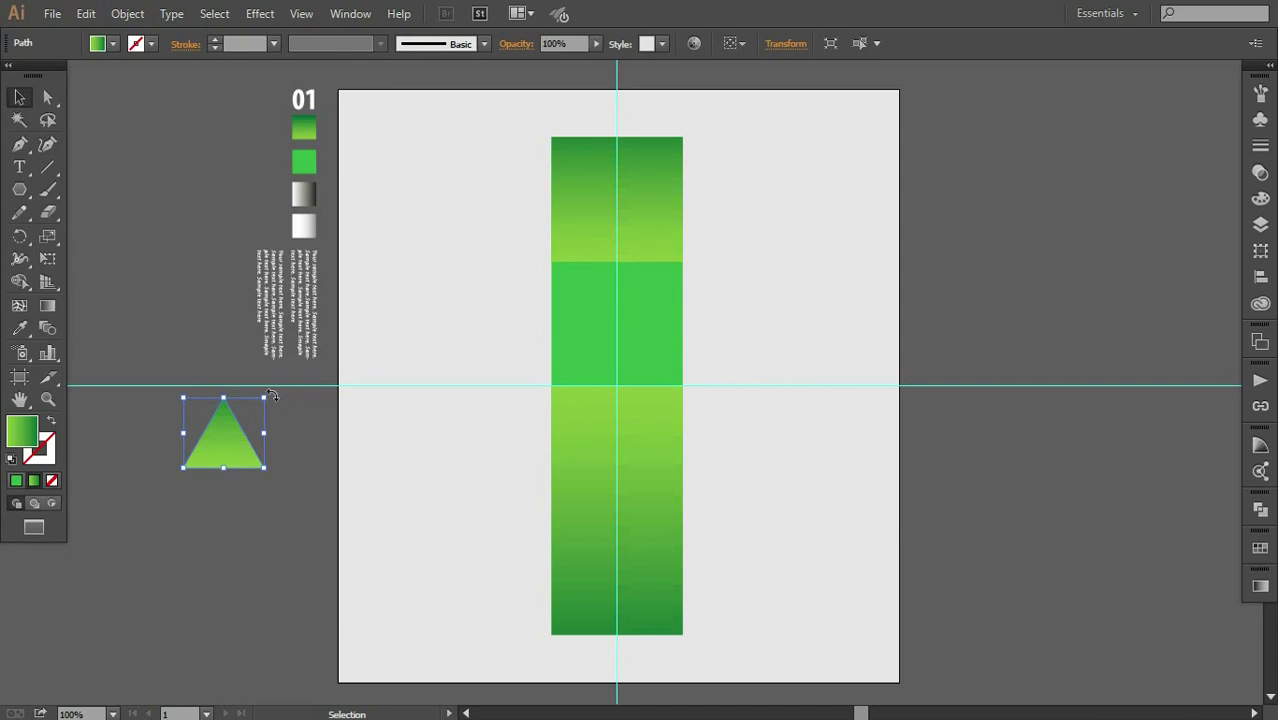
drag(272, 396, 136, 512)
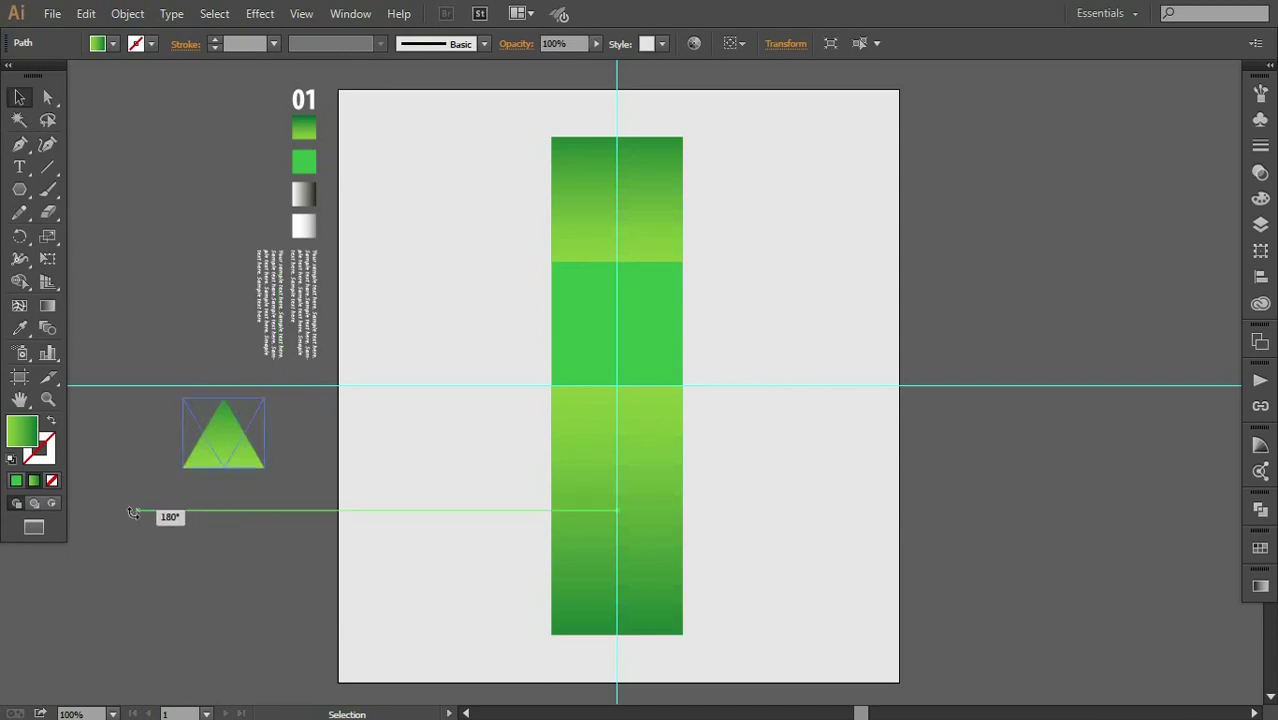
Fill the triangle with the grey gradient, running horizontally light left to dark right
click(19, 328)
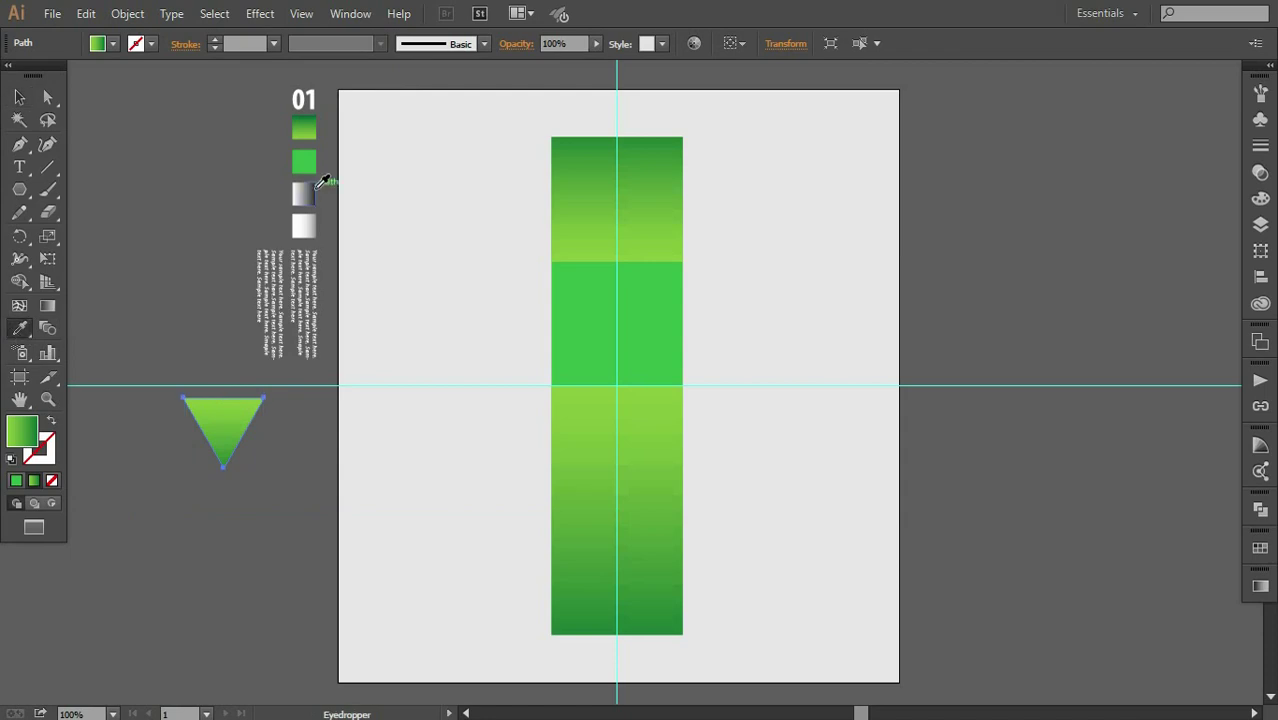
click(316, 206)
click(47, 305)
drag(192, 430, 245, 431)
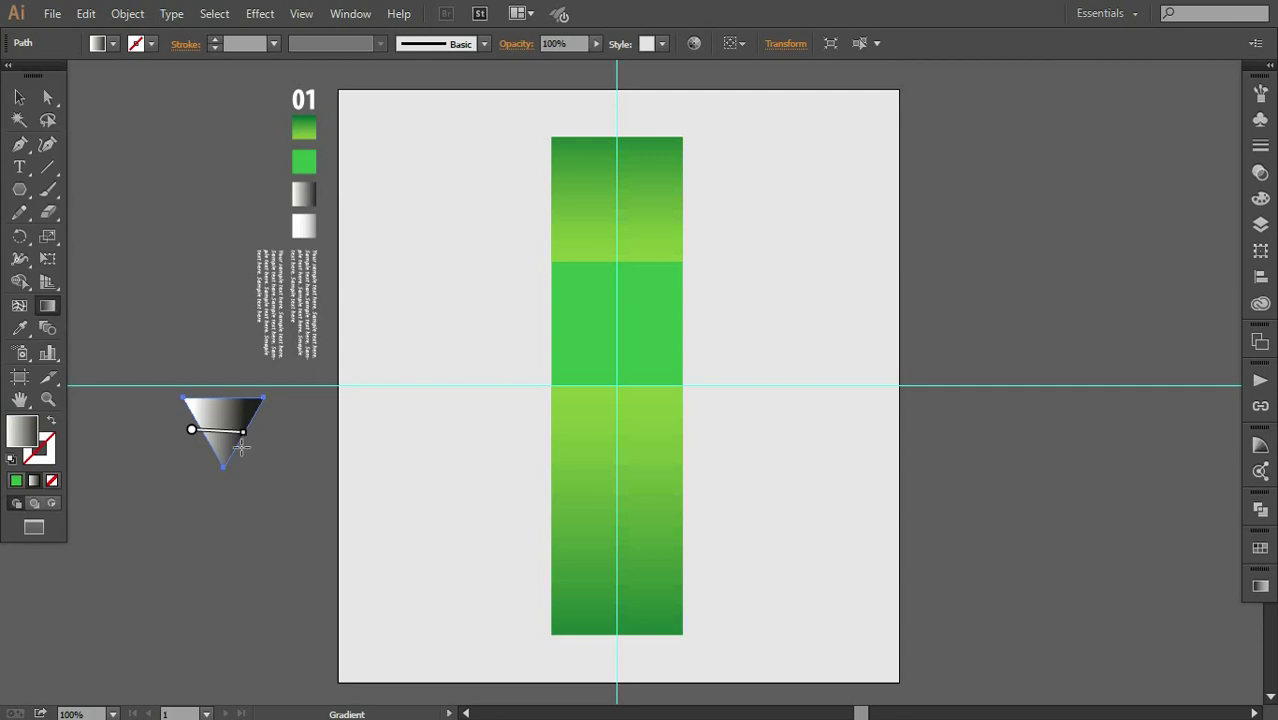
drag(185, 424, 248, 428)
Move the triangle onto the middle green rectangle
click(19, 97)
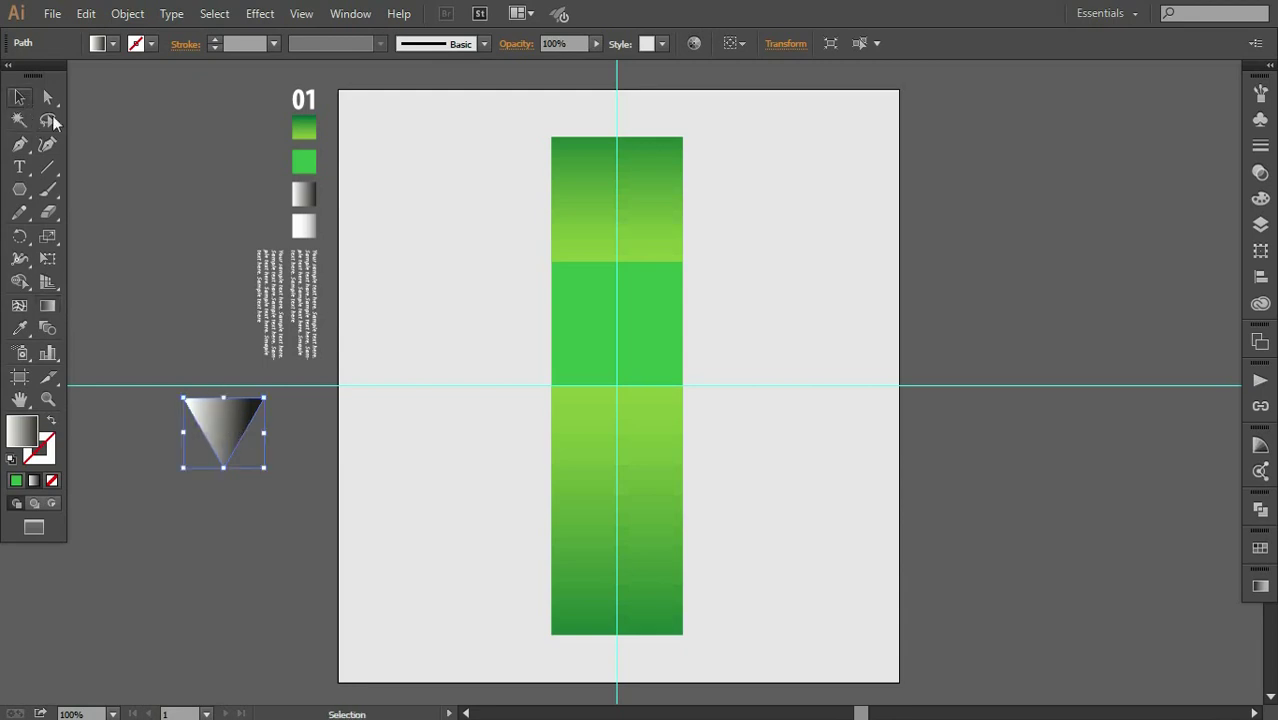
click(99, 157)
drag(213, 431, 608, 302)
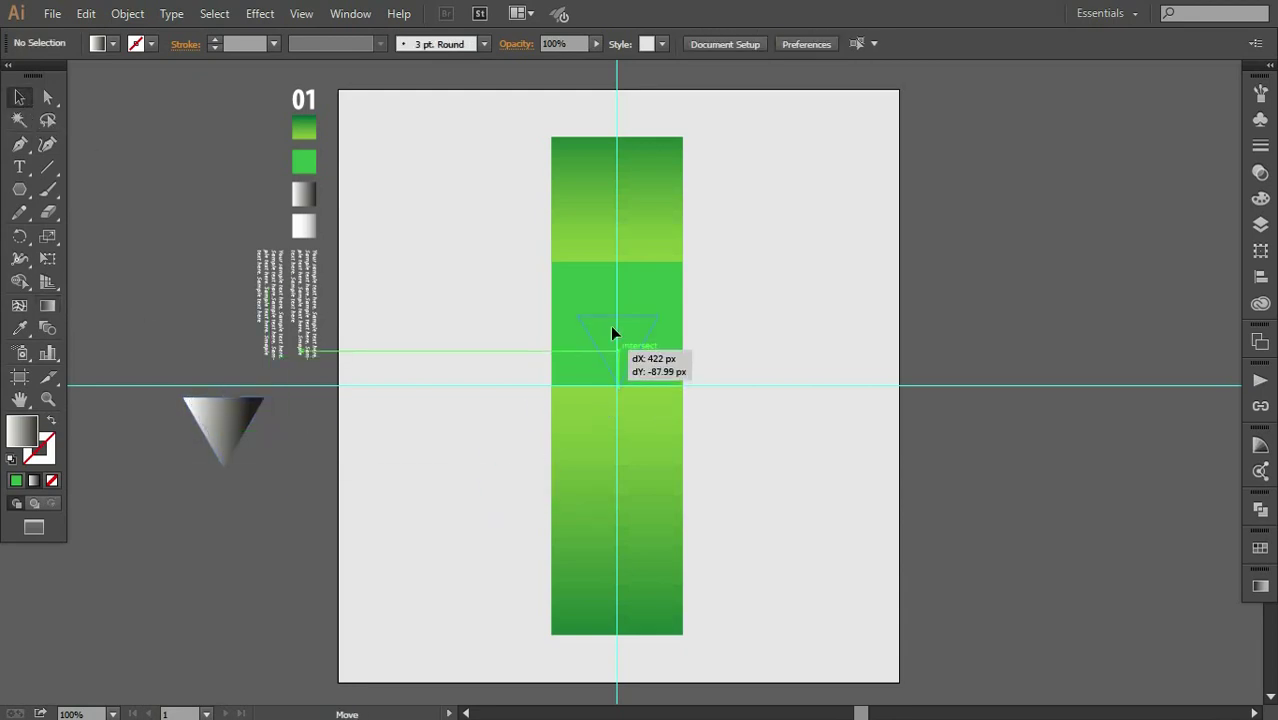
Enlarge the triangle and widen it to the middle rectangle's full width
key(ctrl+equal)
key(ctrl+equal)
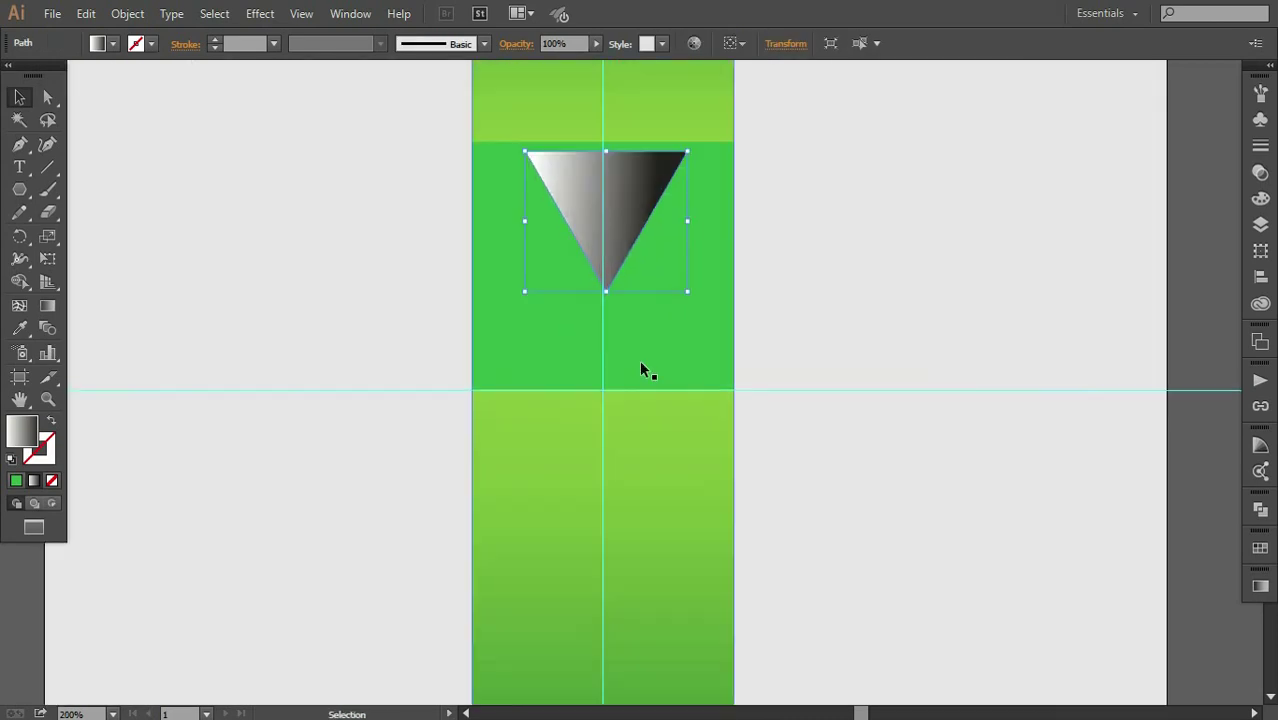
drag(691, 375, 719, 397)
drag(642, 294, 633, 310)
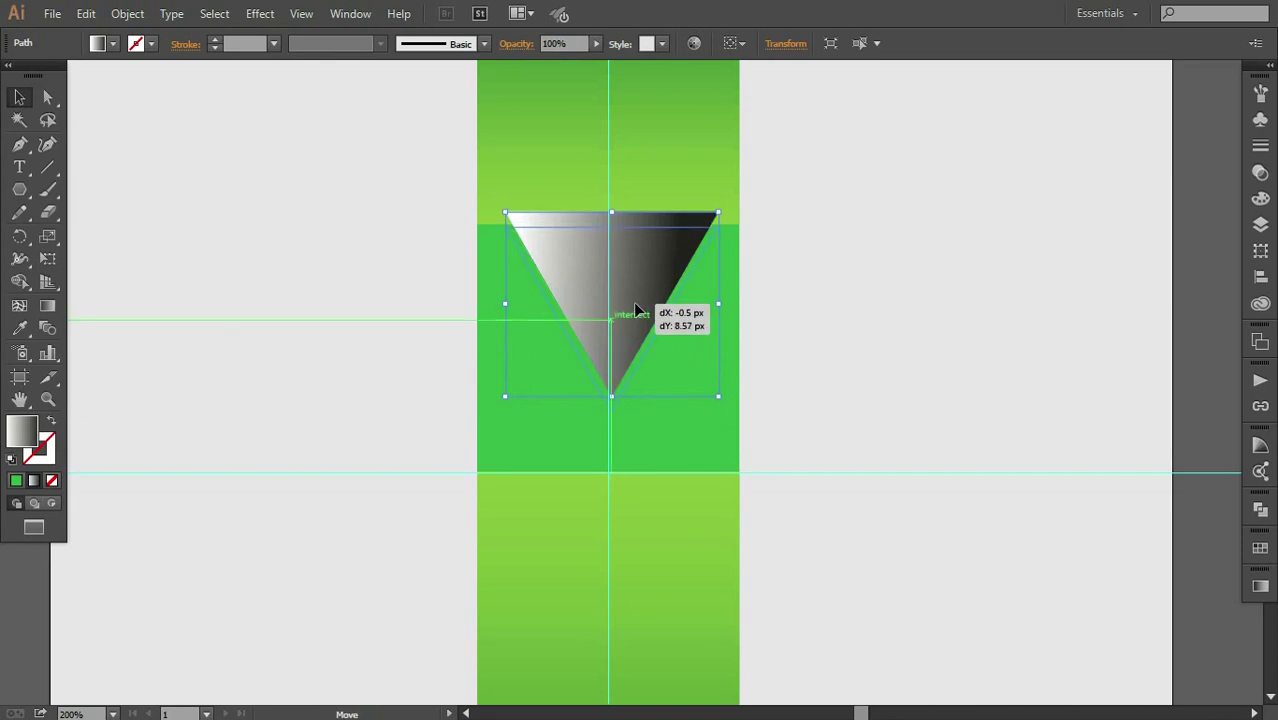
key(ctrl+equal)
key(ctrl+equal)
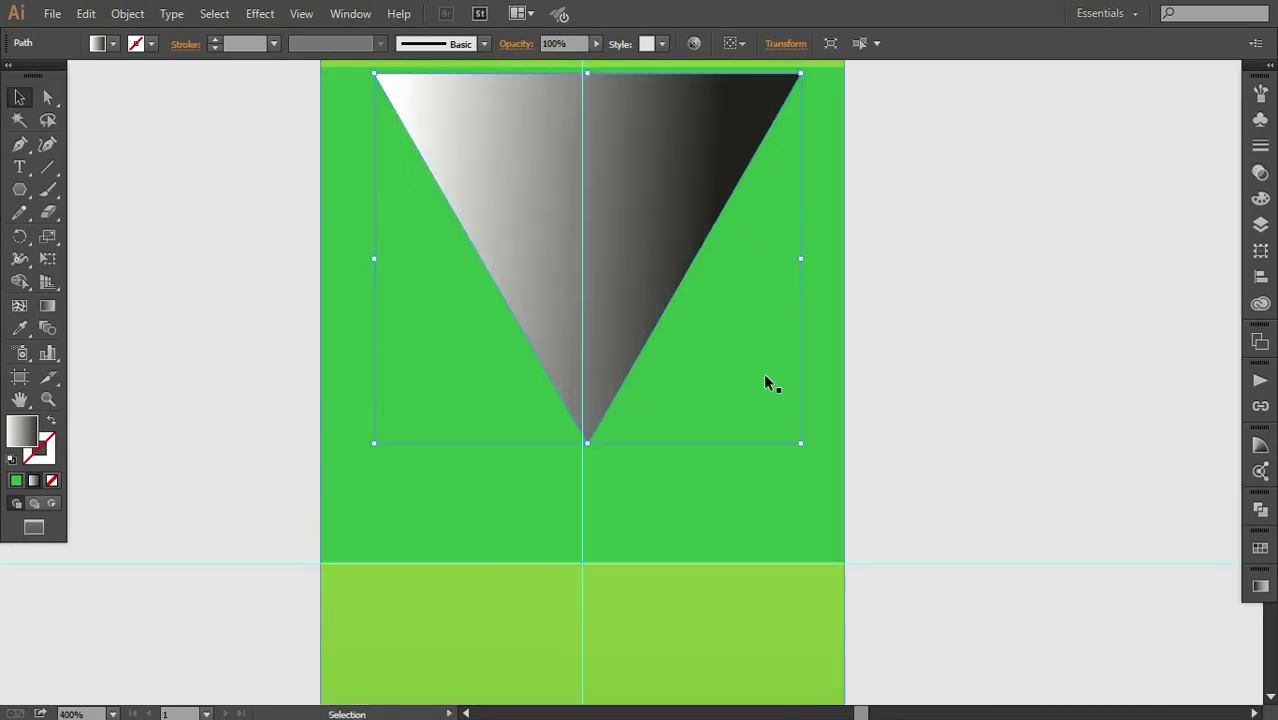
scroll(660, 300, up, 2)
drag(651, 311, 645, 299)
drag(790, 495, 838, 566)
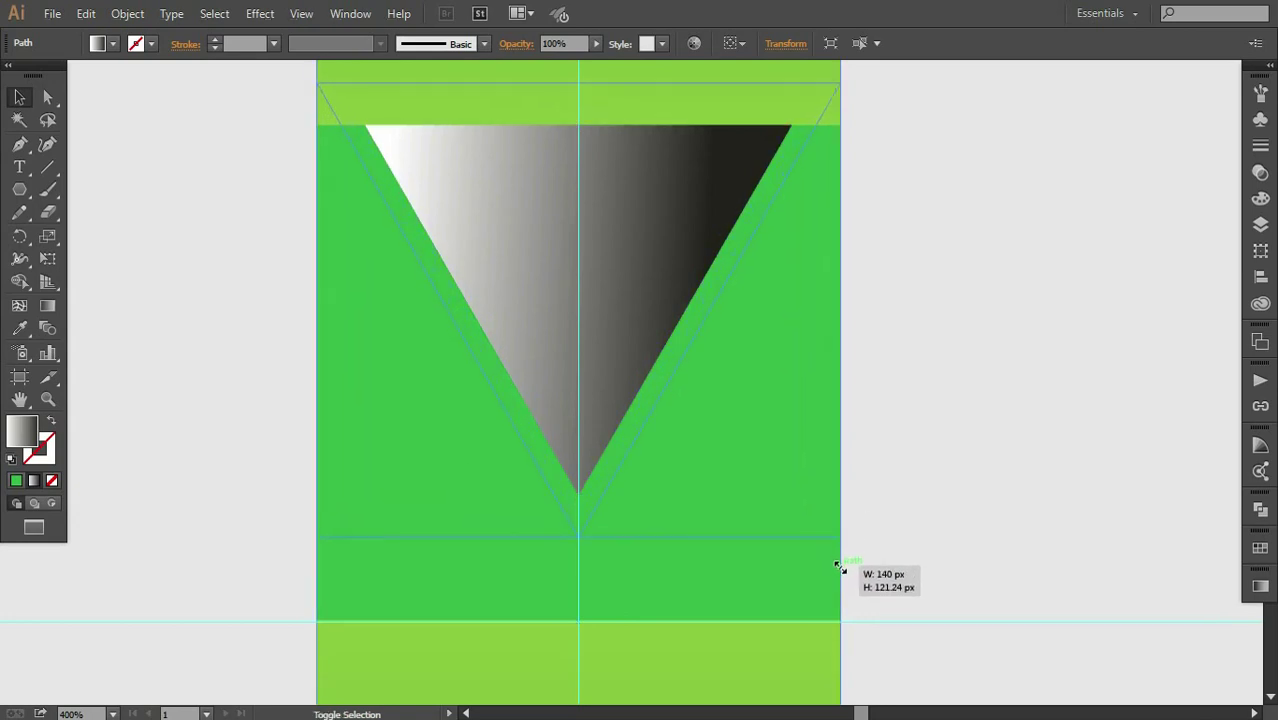
drag(651, 260, 650, 312)
Pull the triangle's point down to the light-green rectangle's edge at the centre guide
scroll(634, 271, up, 2)
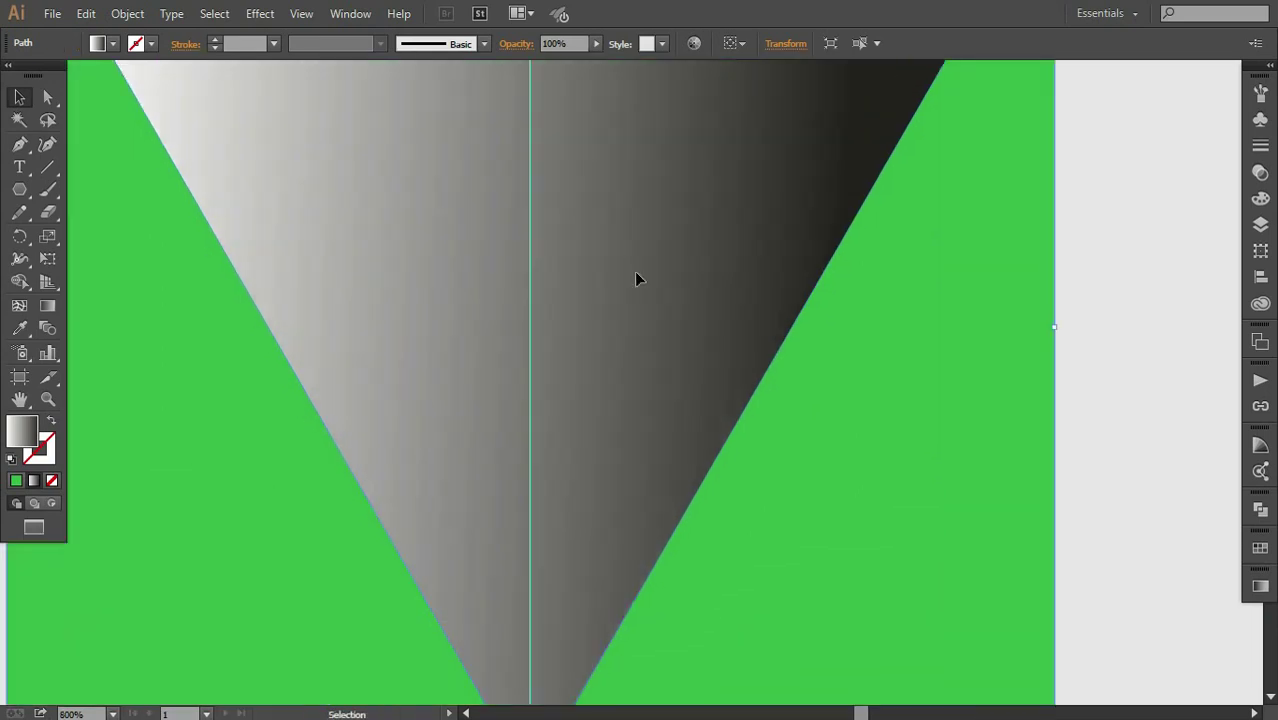
drag(610, 416, 628, 503)
drag(594, 150, 636, 402)
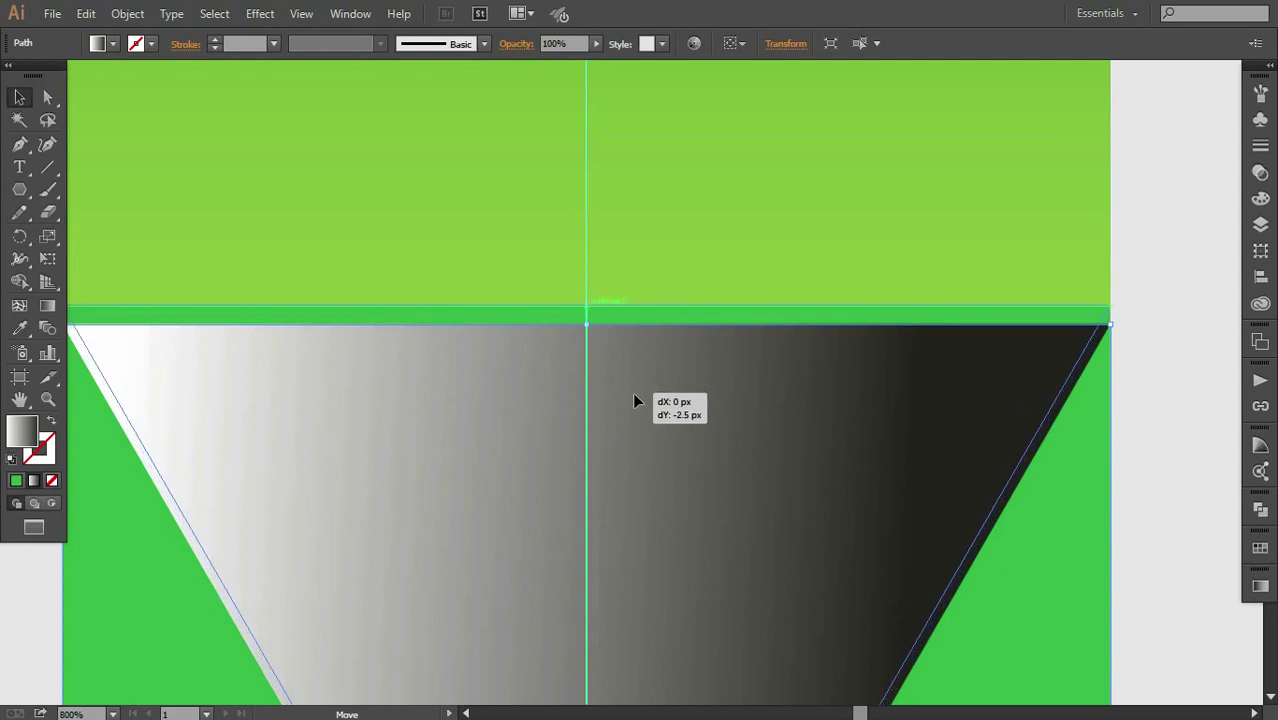
scroll(637, 403, down, 2)
drag(670, 522, 630, 248)
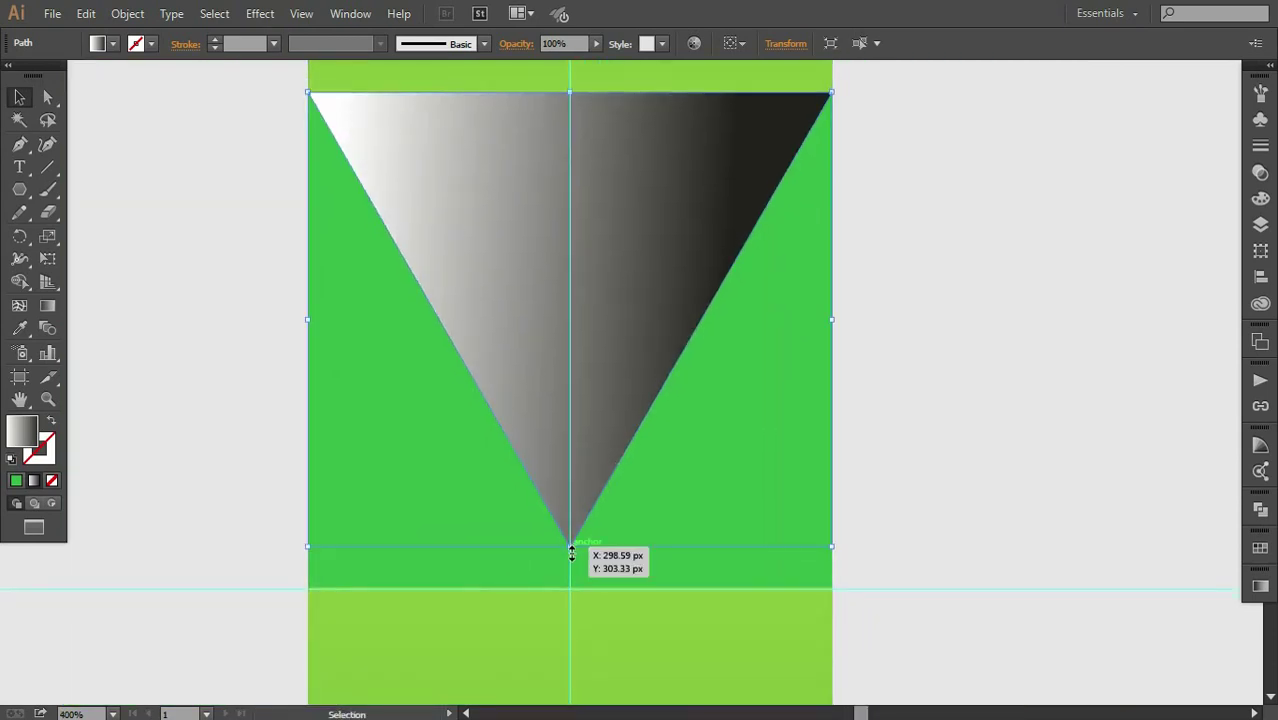
mouse_move(571, 553)
mouse_down()
mouse_move(572, 588)
mouse_move(600, 462)
mouse_up()
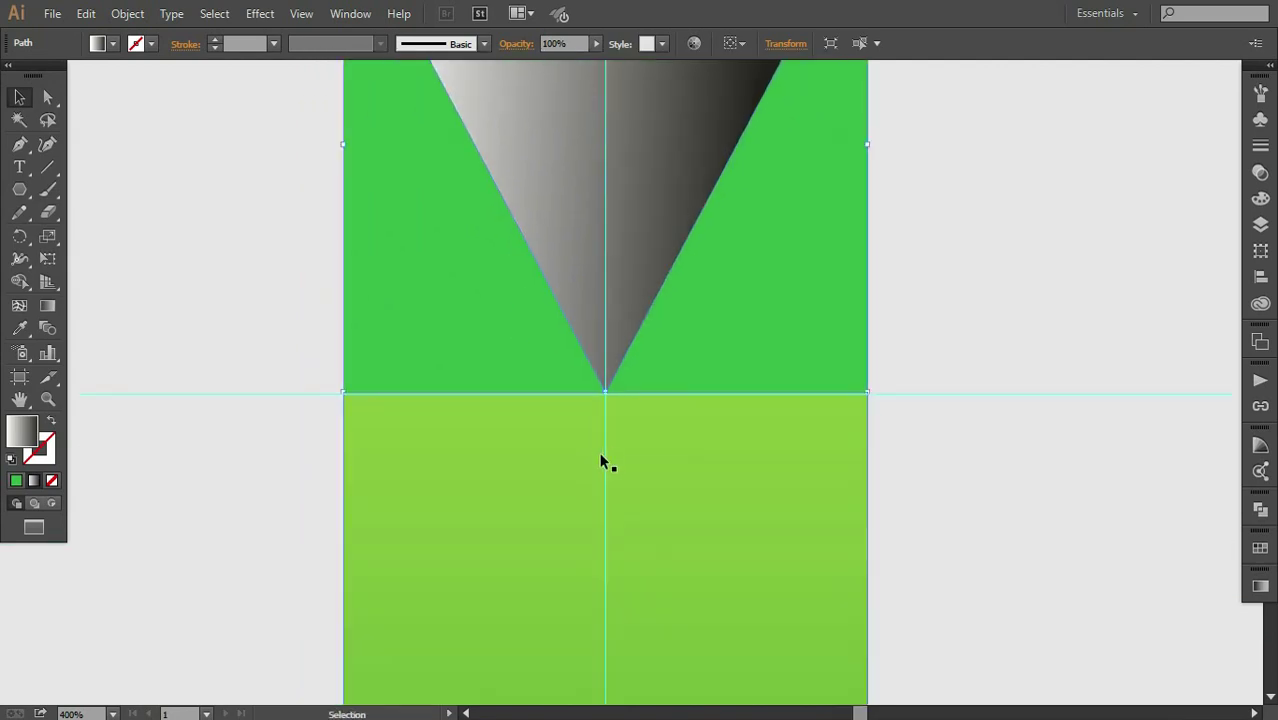
scroll(600, 462, up, 3)
scroll(600, 462, up, 2)
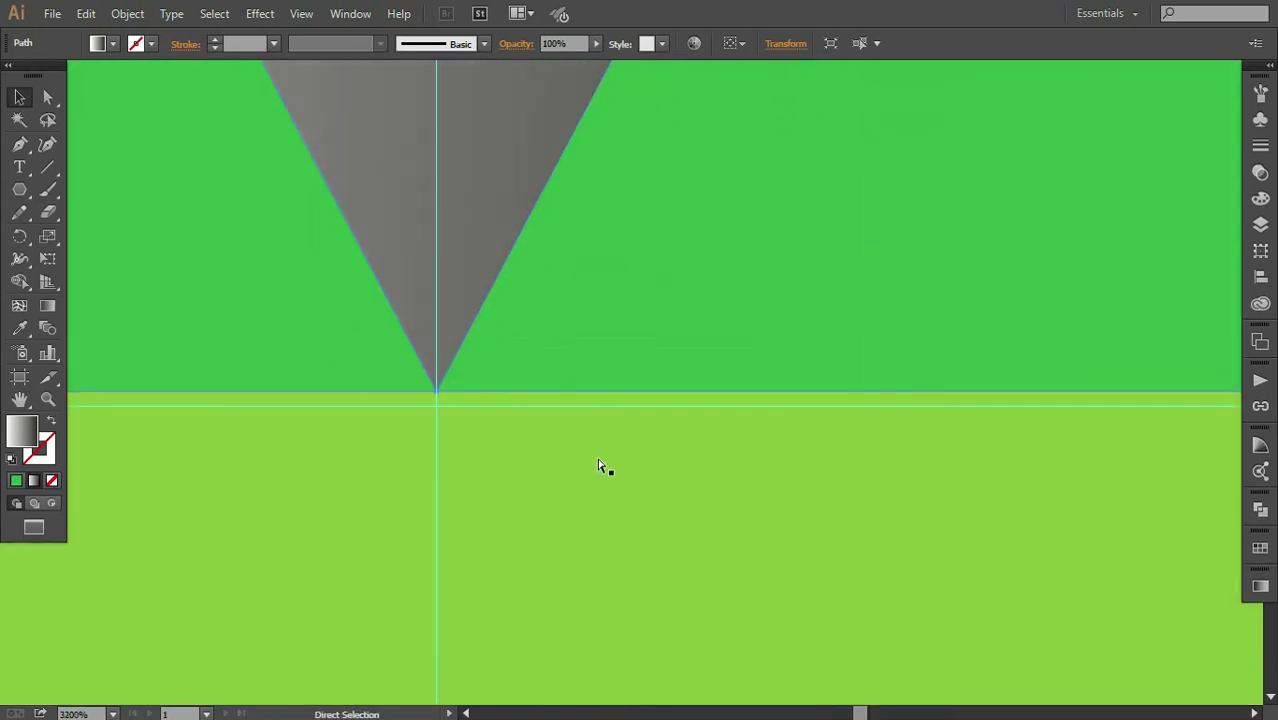
click(528, 445)
key(ctrl+minus)
key(ctrl+minus)
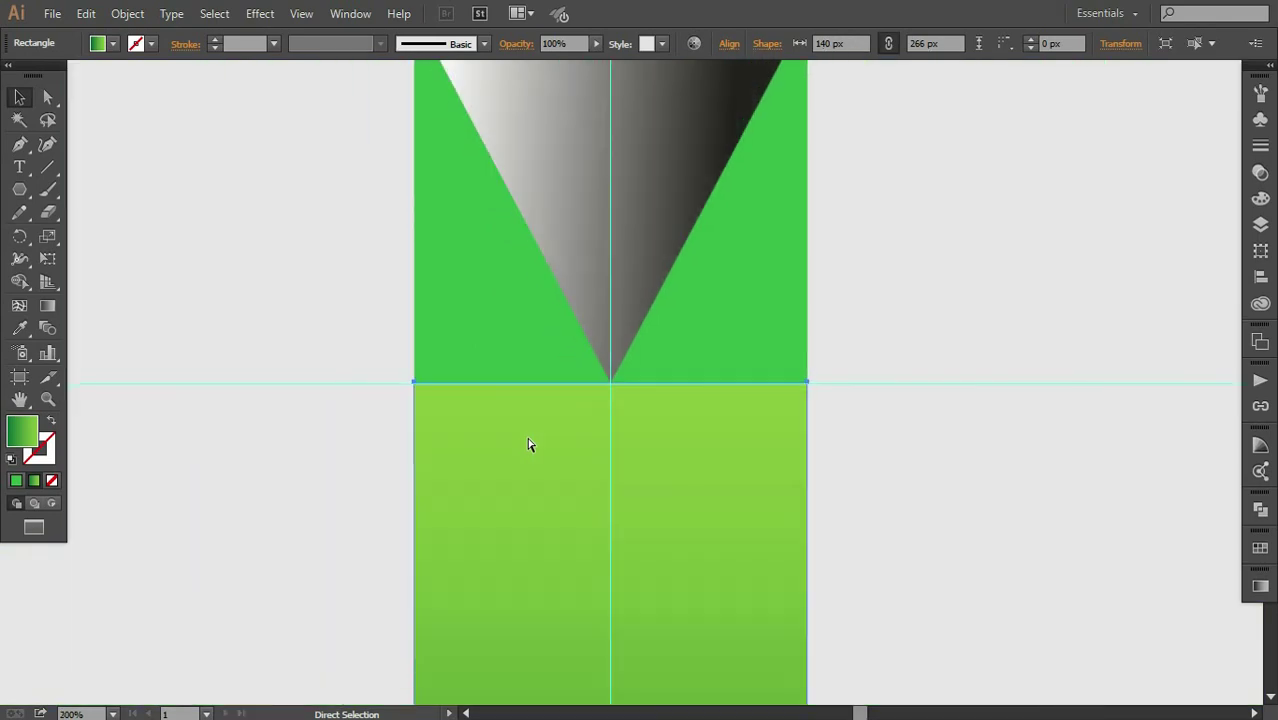
key(ctrl+minus)
key(ctrl+minus)
scroll(660, 300, up, 2)
Set the gradient triangle's blend mode to Multiply in the Transparency panel
click(656, 356)
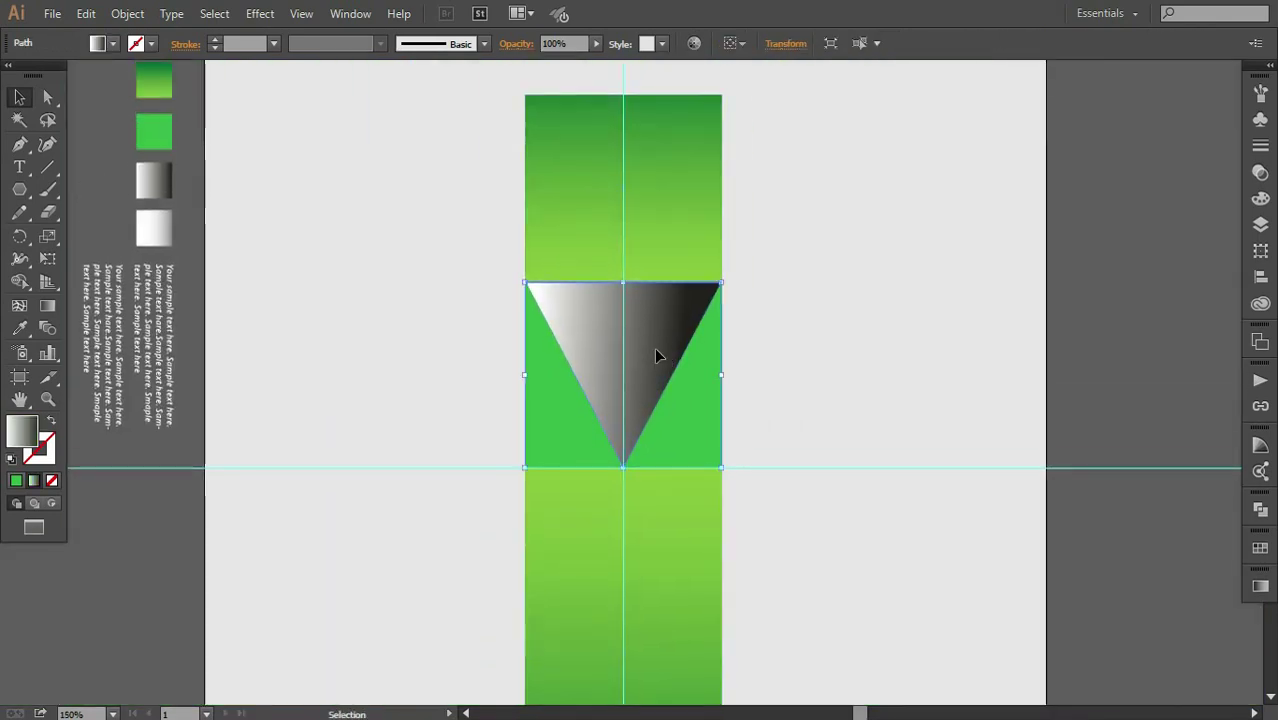
click(1260, 172)
click(1073, 104)
click(1070, 172)
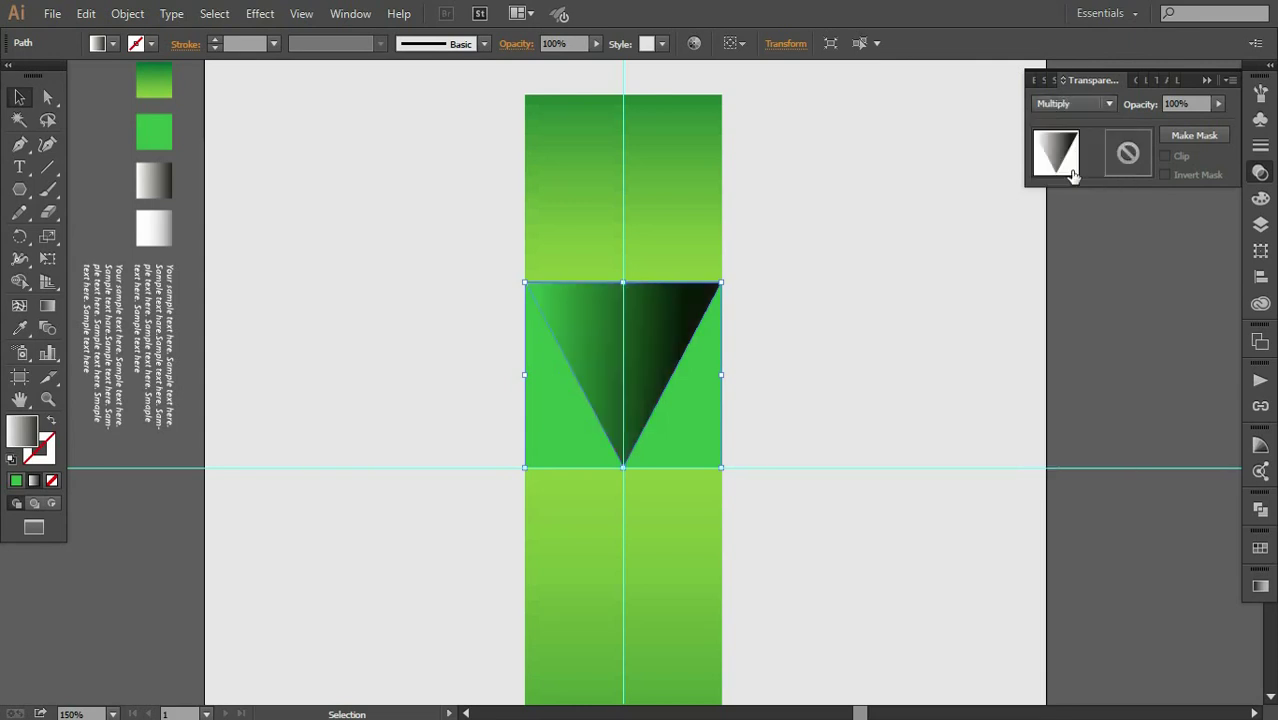
click(1207, 80)
Reflect a copy of the triangle horizontally to form the X pattern
click(819, 344)
click(663, 354)
click(127, 13)
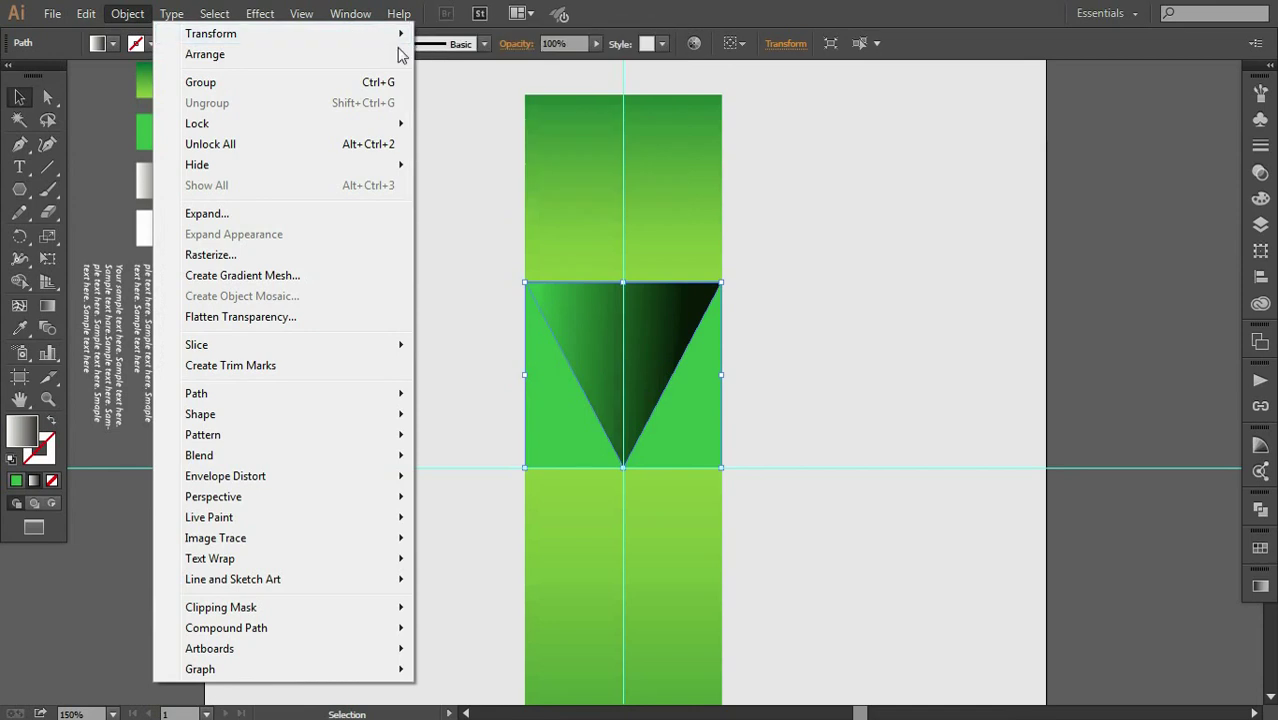
mouse_move(260, 33)
click(462, 103)
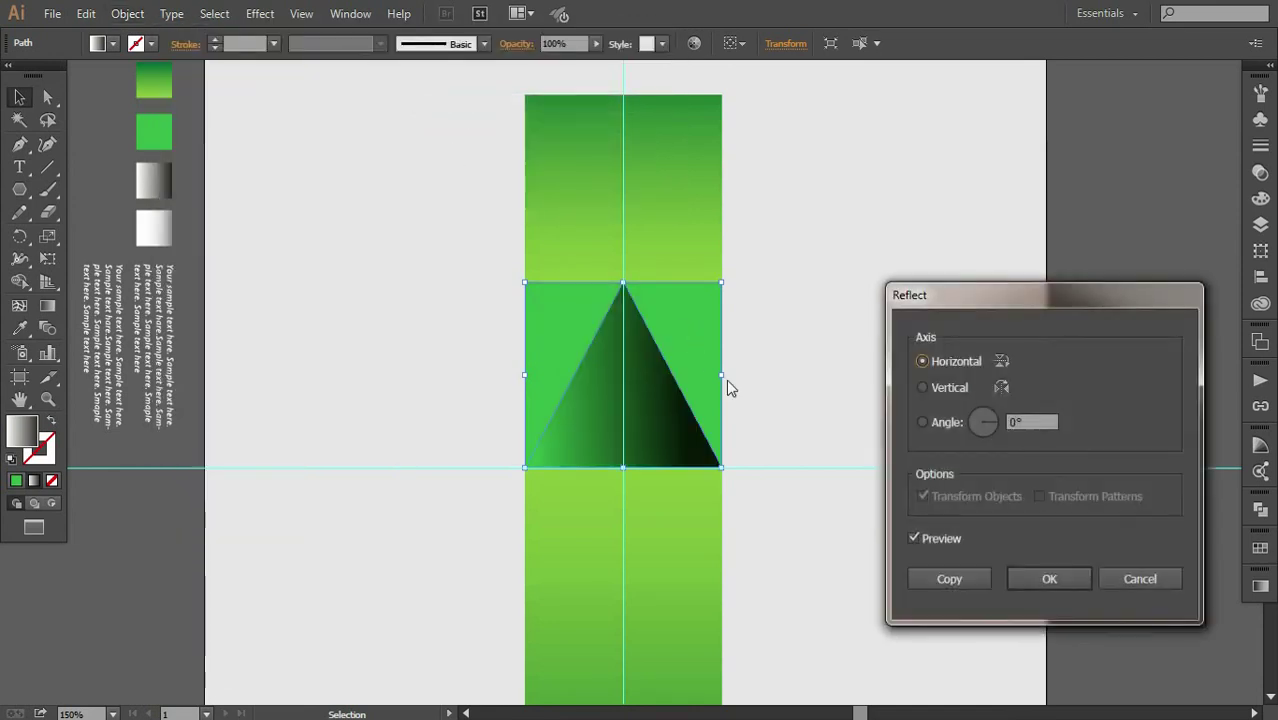
click(915, 540)
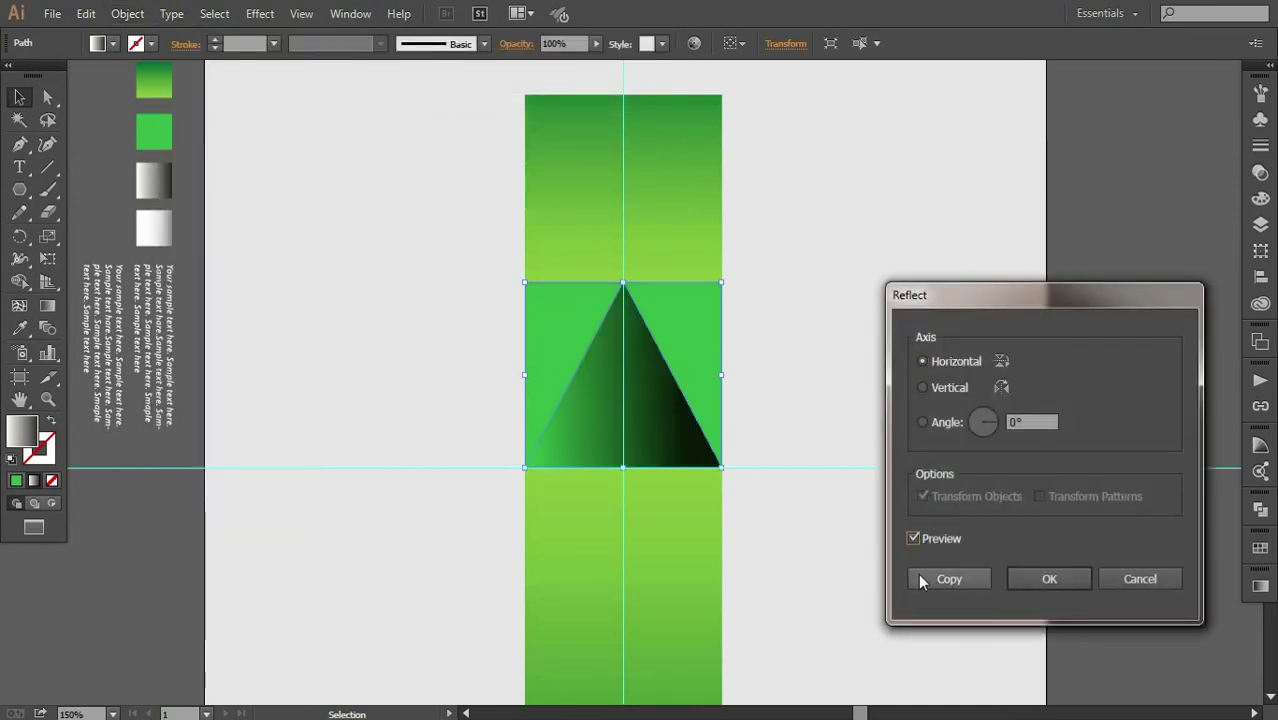
click(924, 580)
click(767, 421)
key(space)
drag(758, 429, 760, 419)
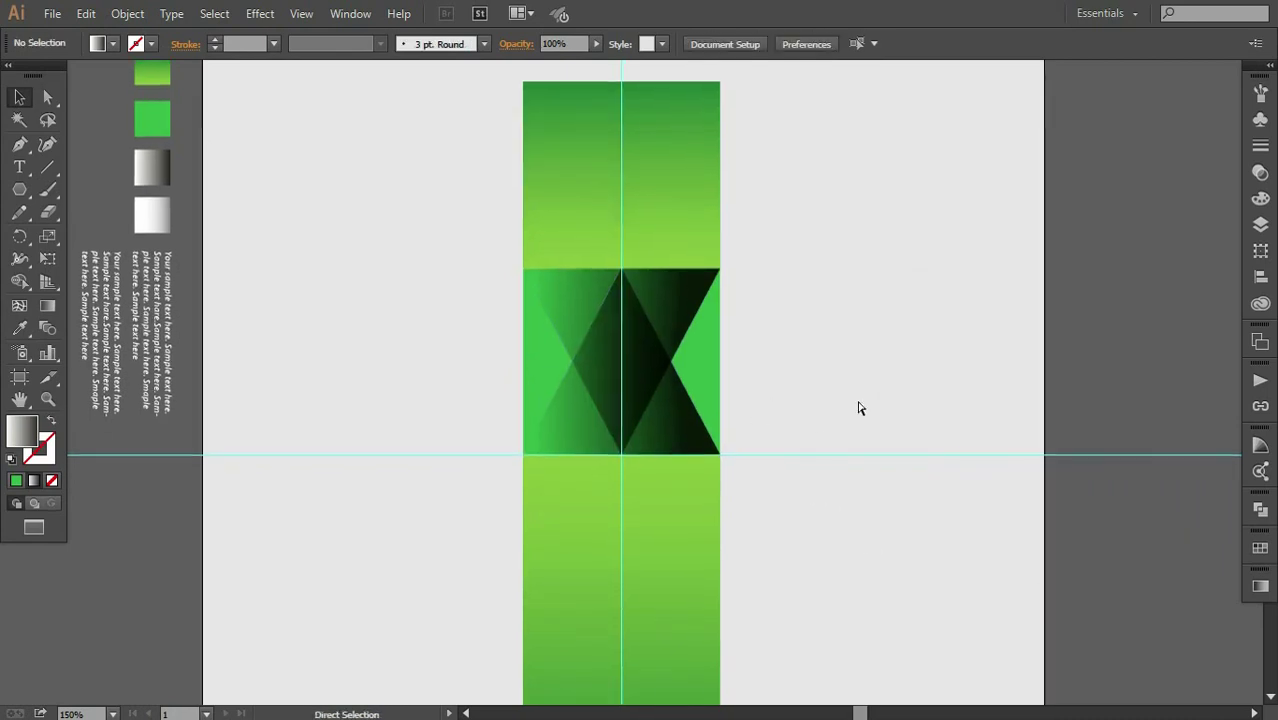
key(ctrl+minus)
key(space)
drag(793, 359, 757, 351)
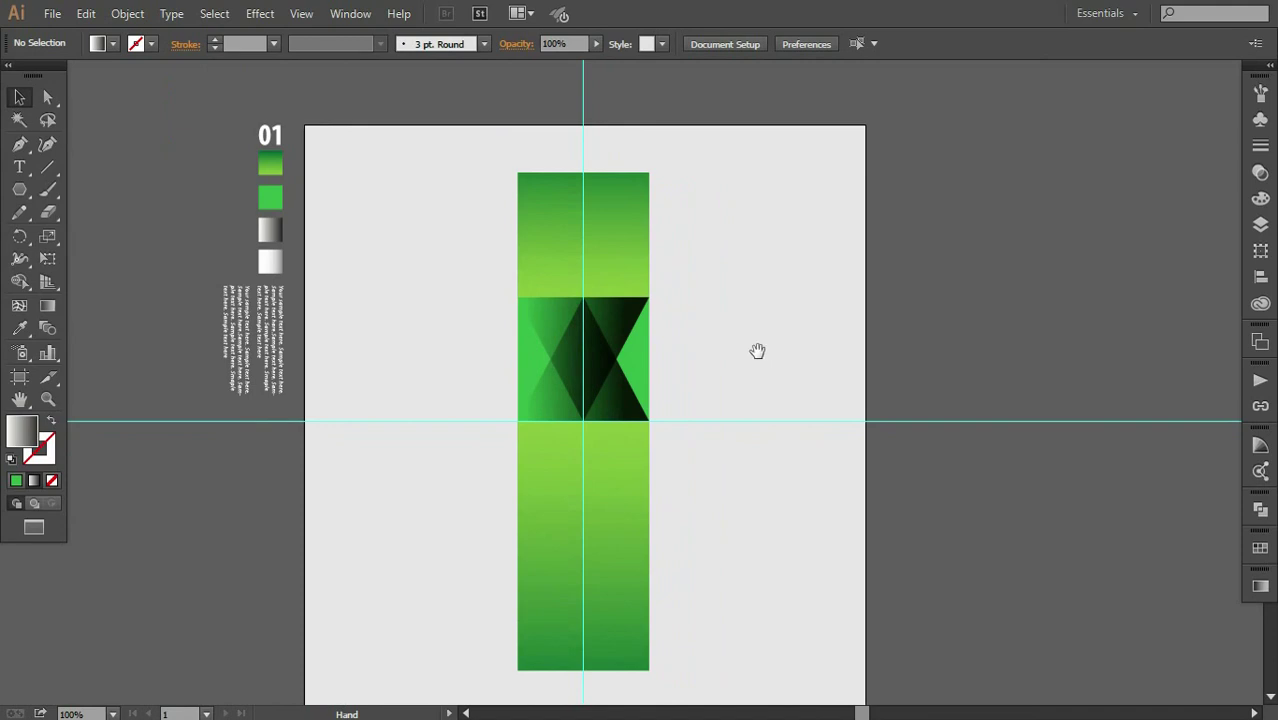
Draw a thin bar across the top of the X block with the white gradient at 90°
drag(19, 189, 90, 184)
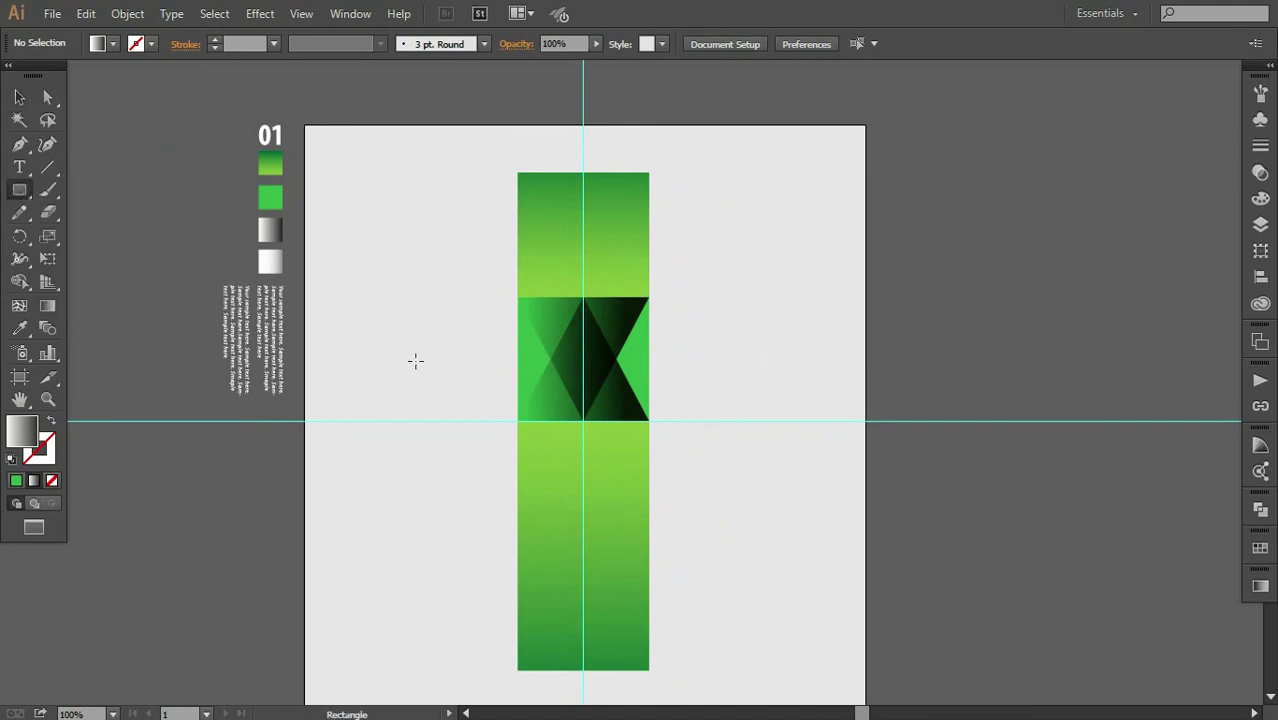
drag(517, 296, 648, 327)
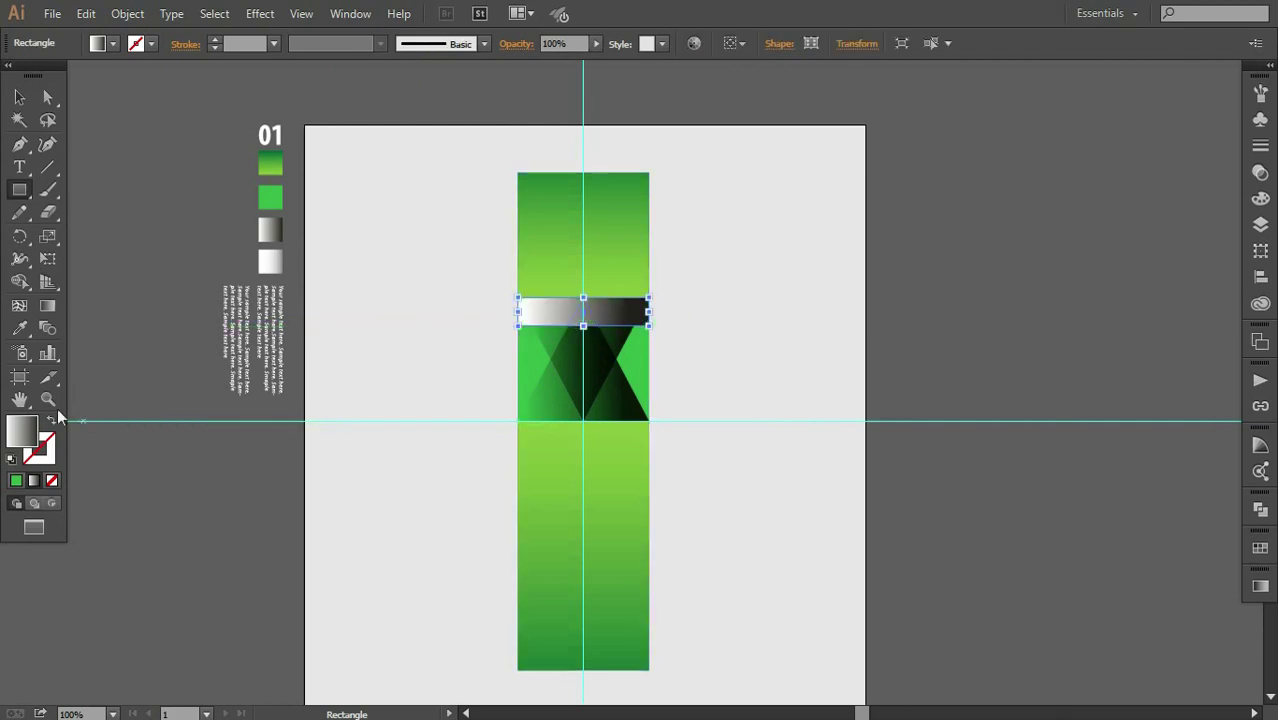
click(19, 328)
click(270, 262)
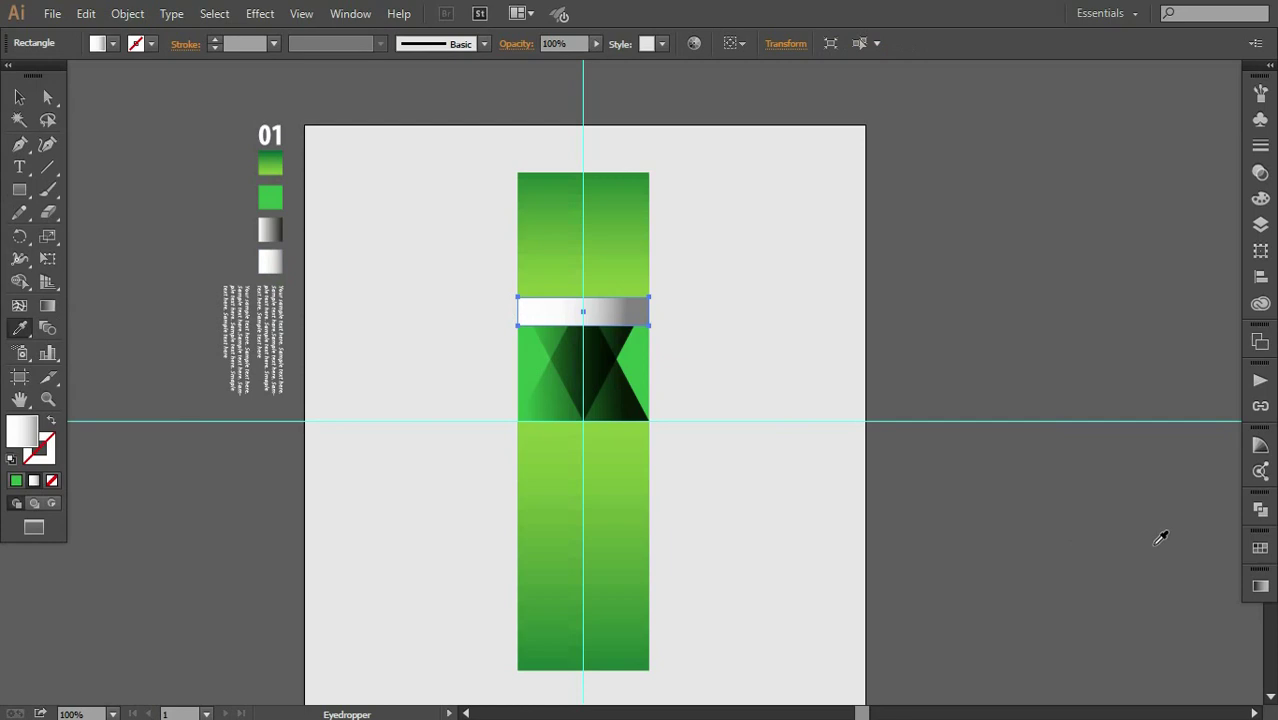
click(1260, 586)
click(1136, 566)
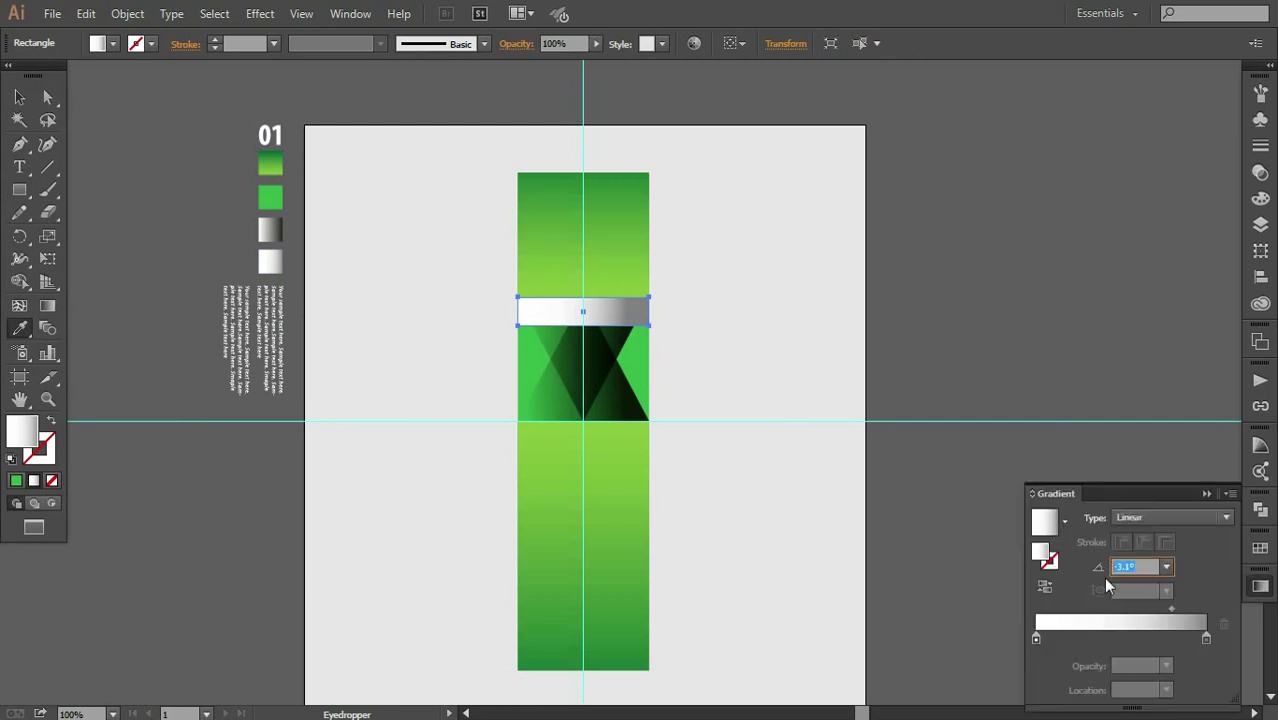
text(90)
key(Return)
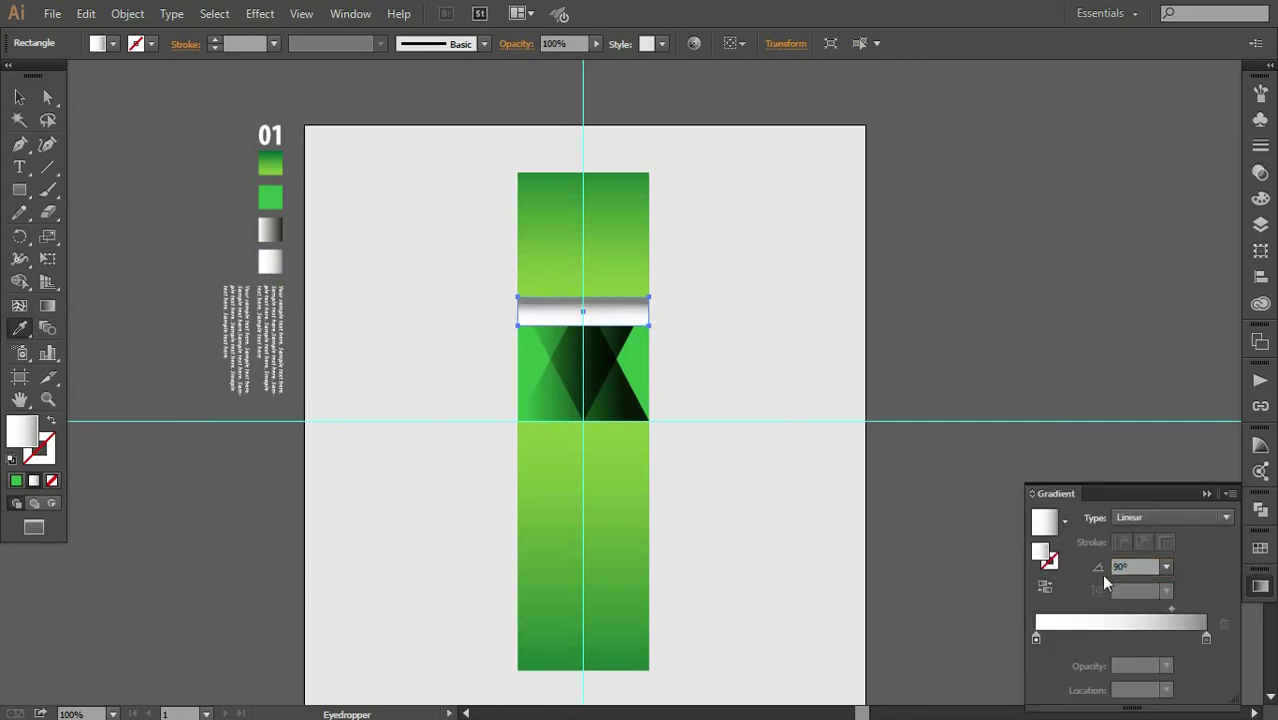
click(1172, 614)
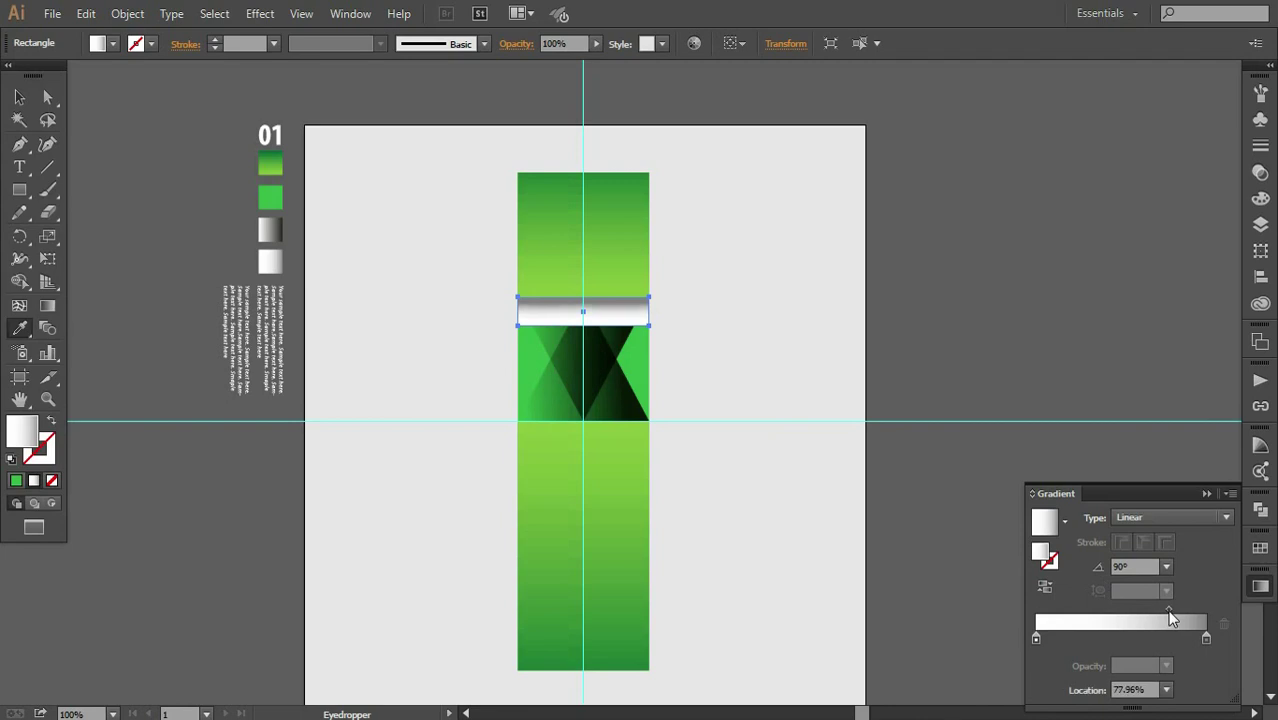
click(1207, 494)
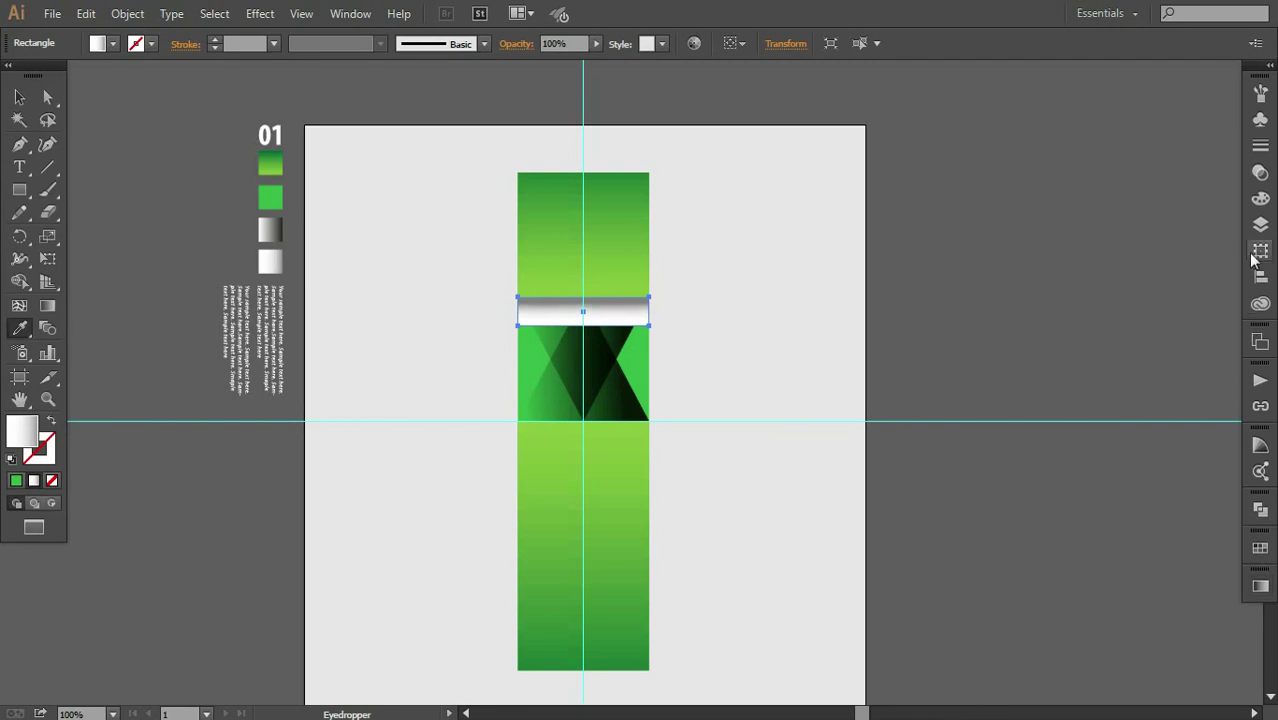
Set the top bar's blend mode to Multiply
click(1260, 172)
click(1043, 101)
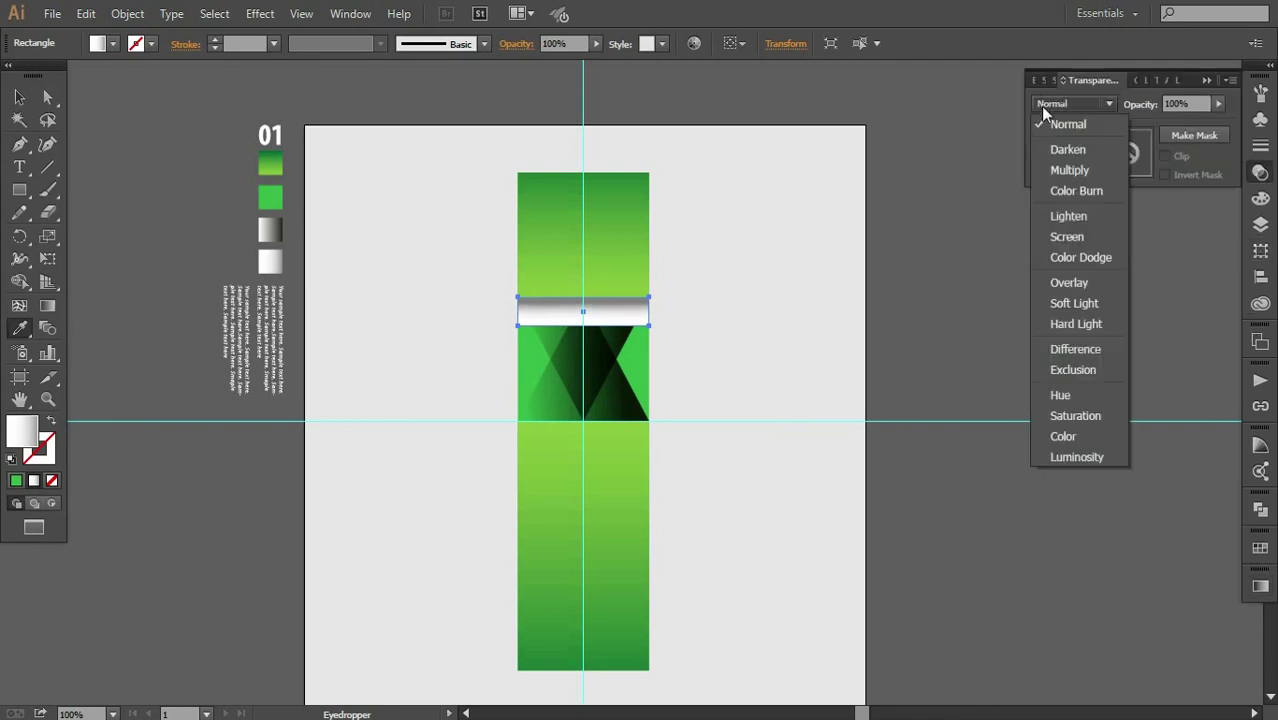
click(1066, 171)
click(1205, 82)
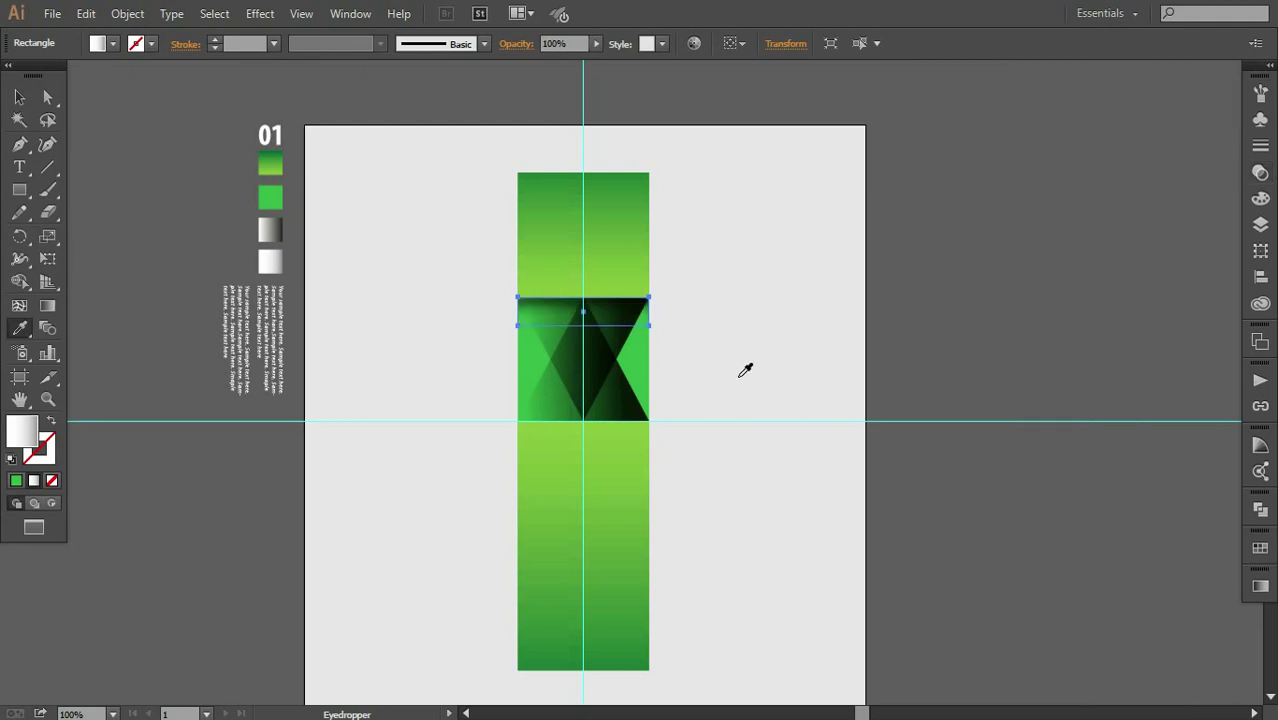
key(ctrl+equal)
key(ctrl+equal)
key(ctrl+equal)
drag(605, 311, 620, 453)
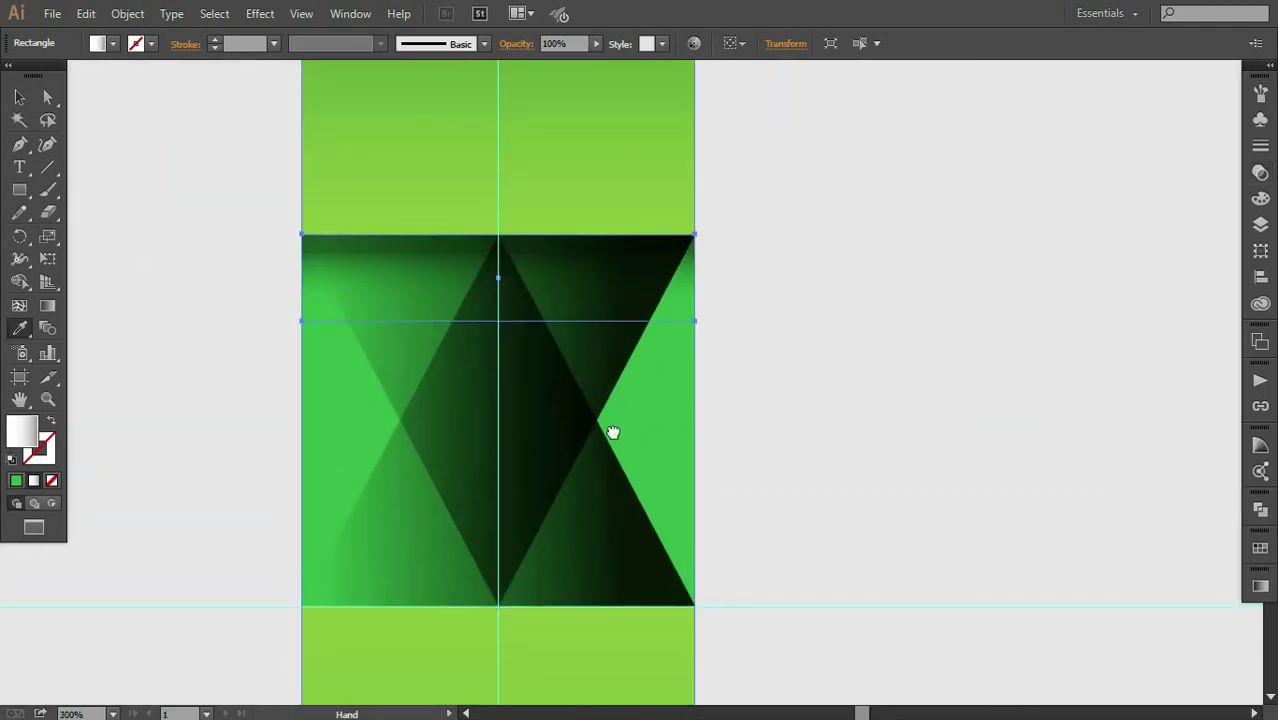
Redraw the bar's gradient to run downward from its top edge using the Gradient tool
key(v)
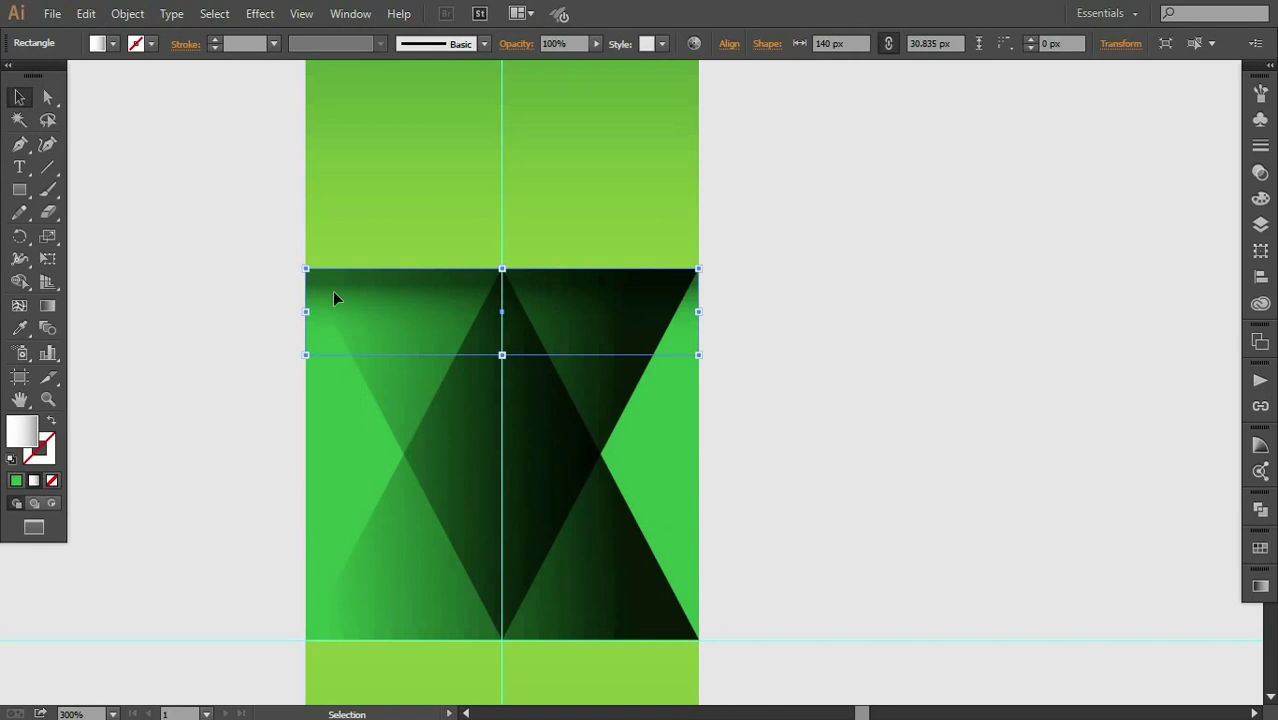
click(1259, 587)
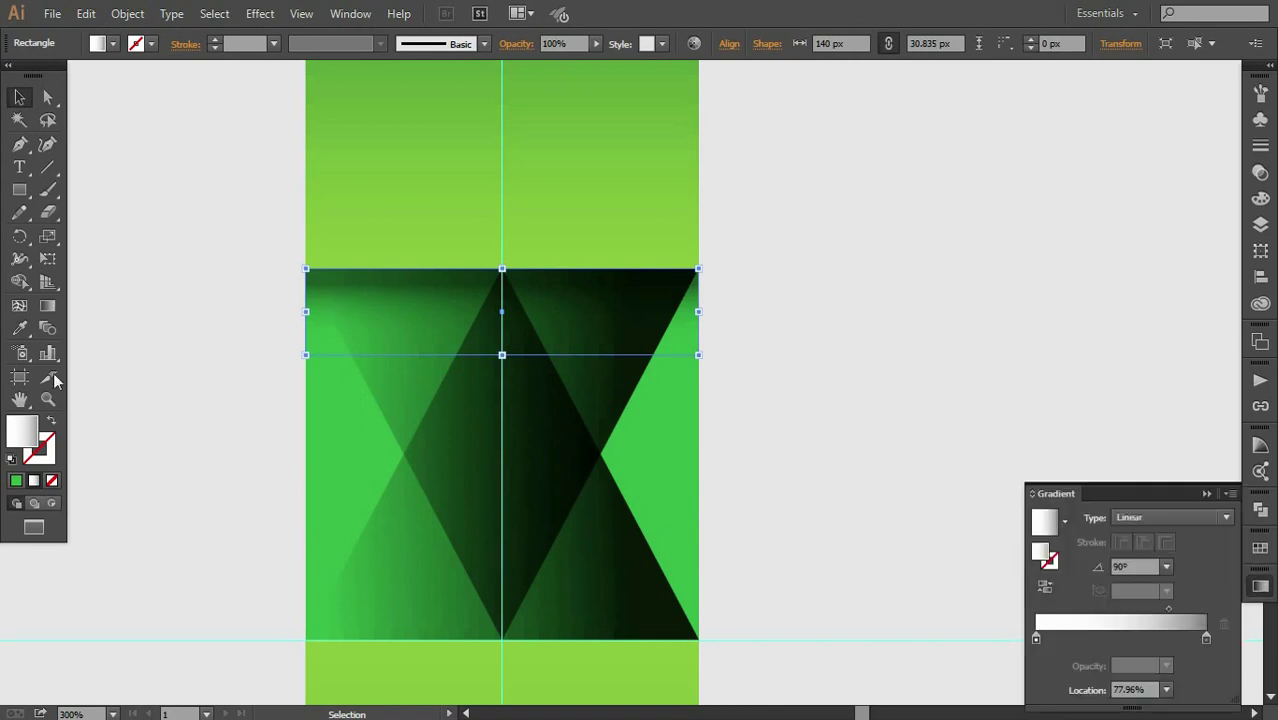
click(47, 305)
drag(505, 308, 507, 290)
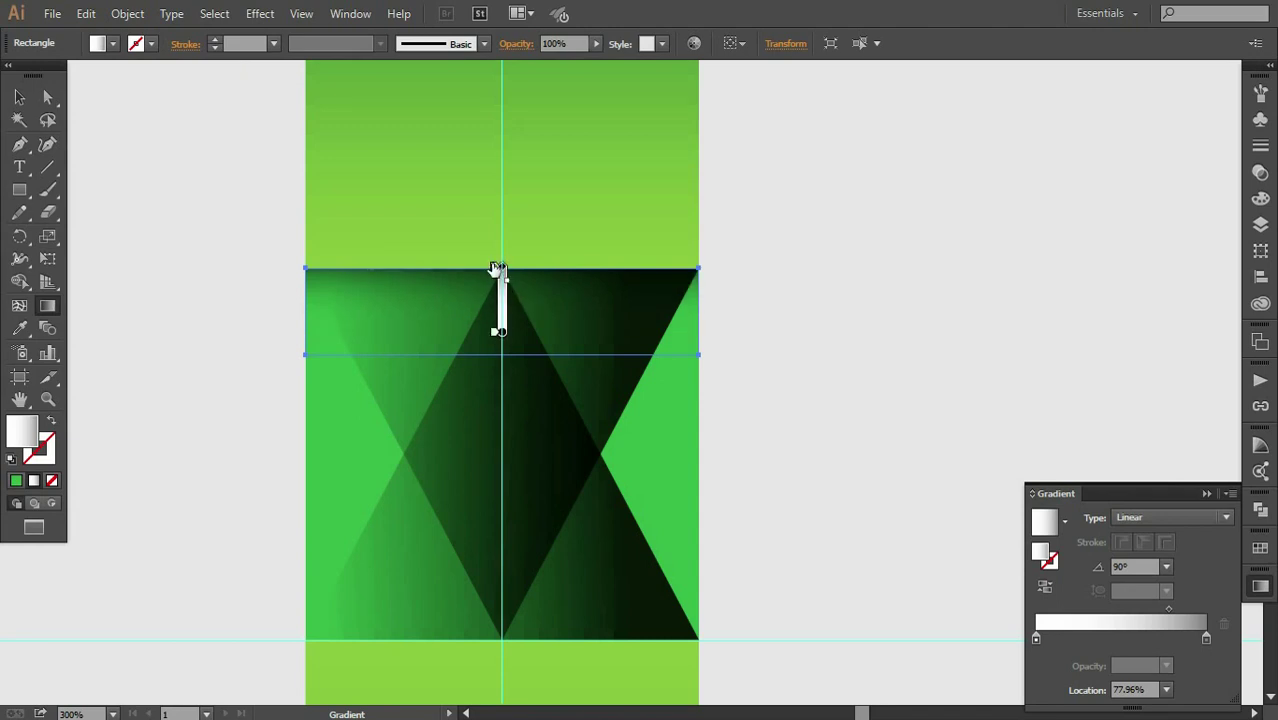
mouse_move(501, 278)
mouse_down()
mouse_move(503, 347)
mouse_move(506, 318)
mouse_up()
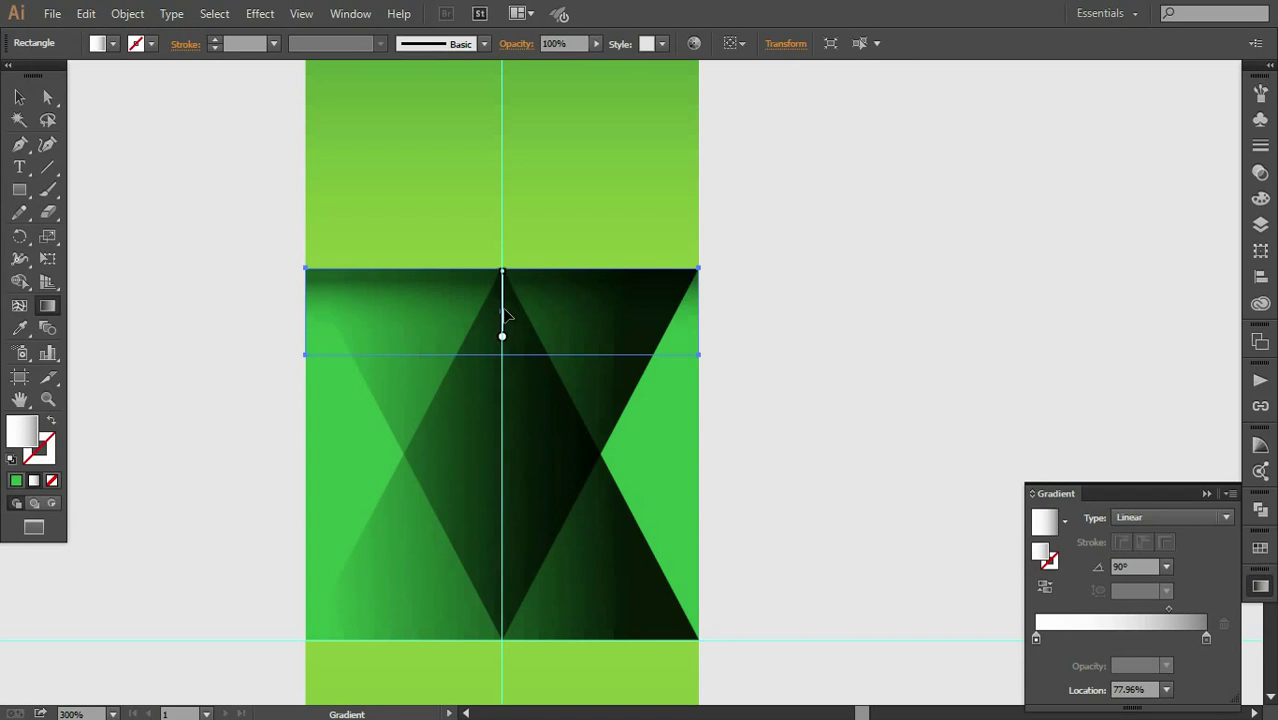
drag(503, 257, 503, 260)
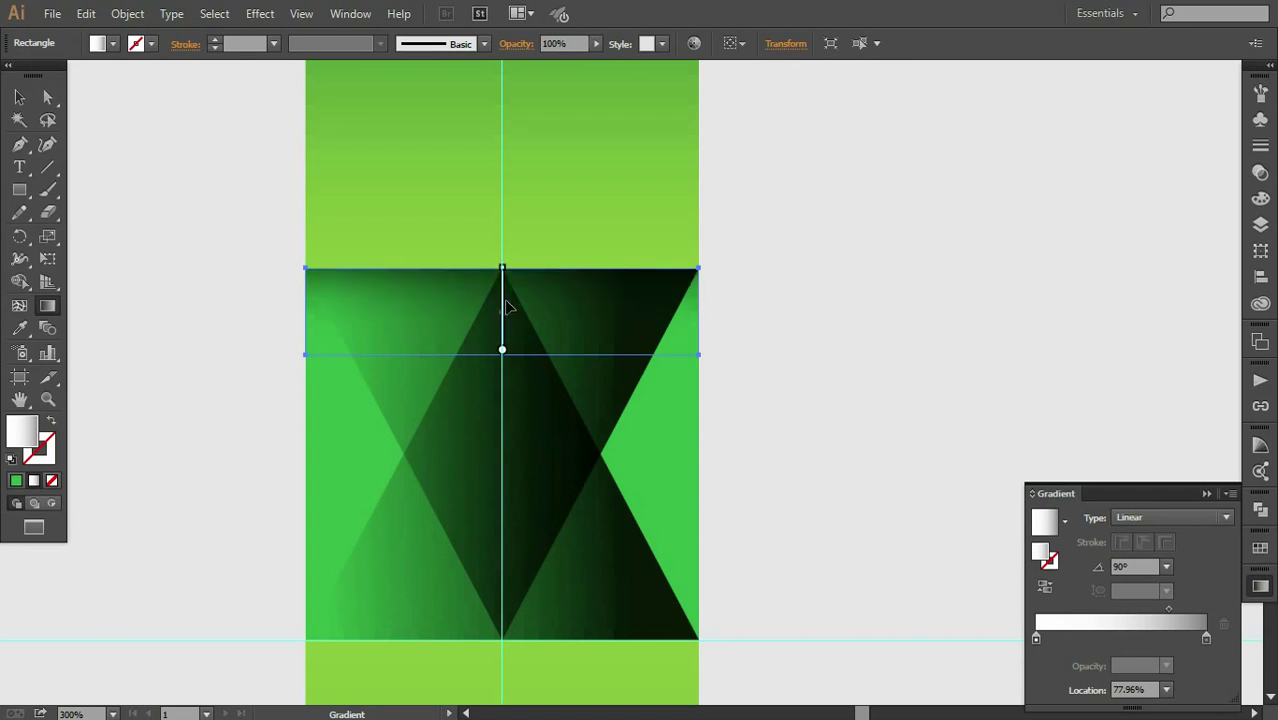
click(19, 97)
click(93, 181)
Alt-drag a copy of the shading bar to the X block's bottom and reverse its gradient
scroll(559, 496, down, 3)
drag(557, 234, 559, 517)
click(1045, 588)
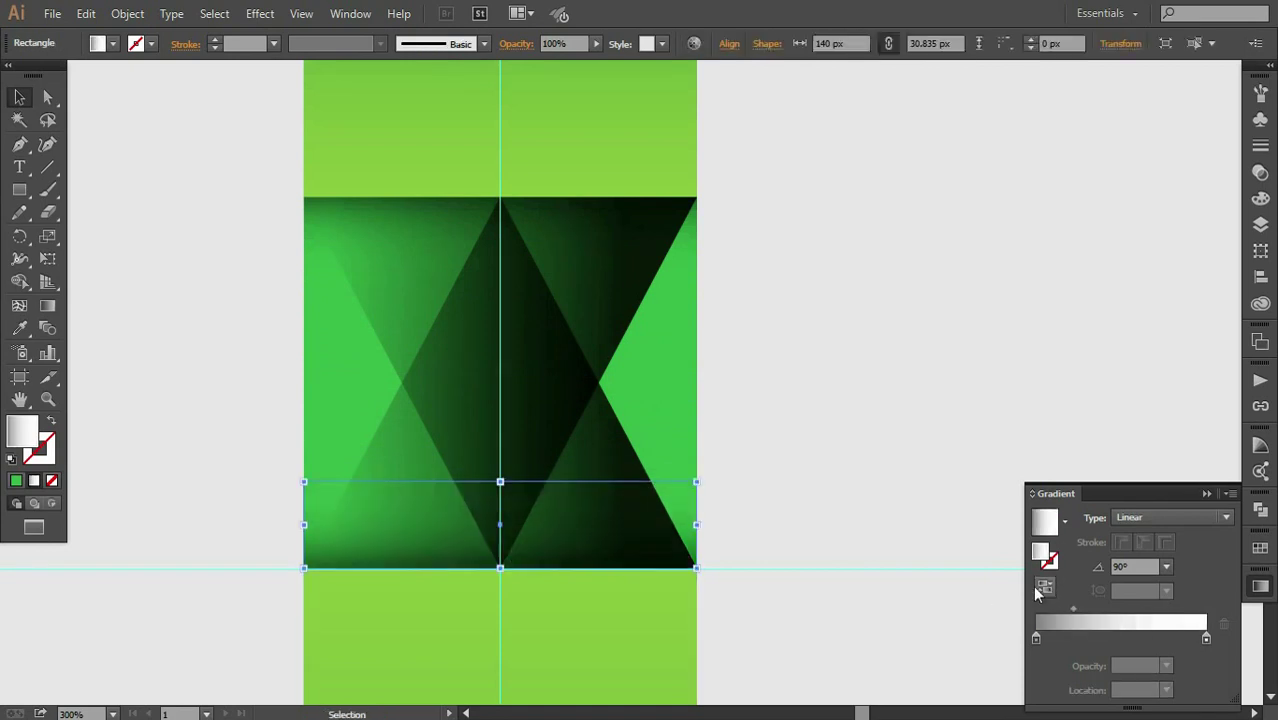
click(825, 555)
drag(754, 583, 810, 467)
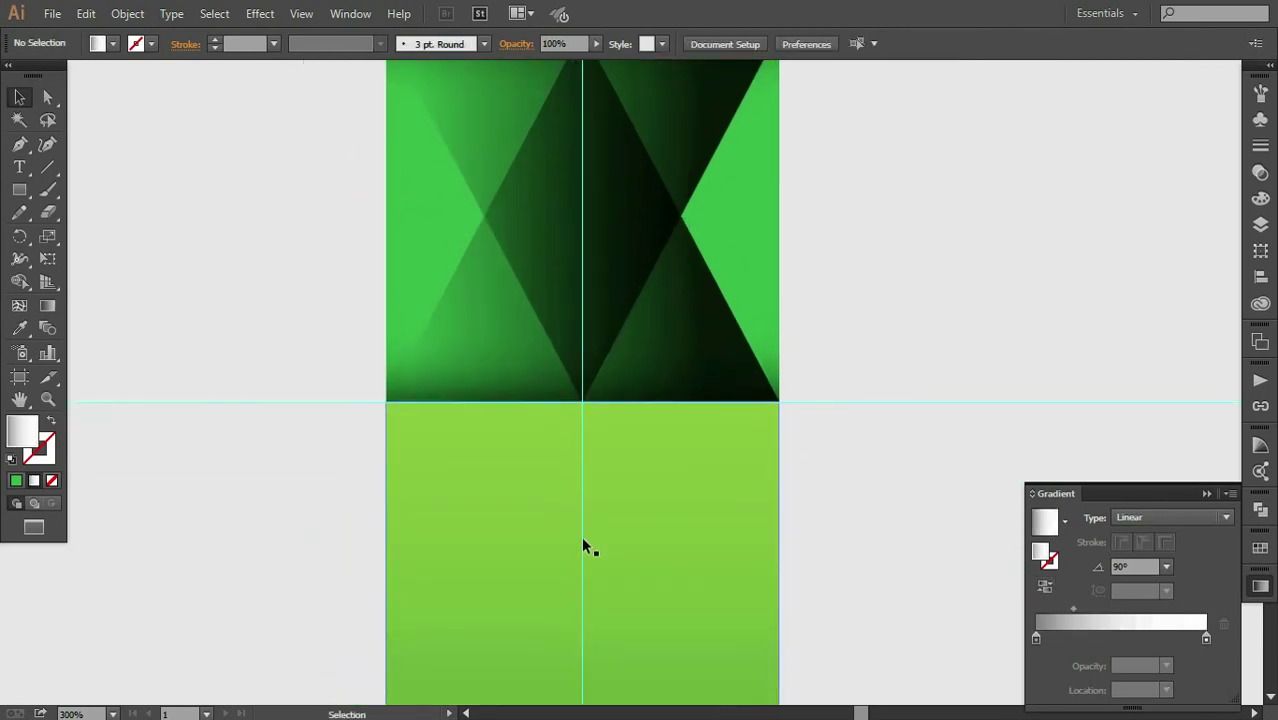
key(ctrl+equal)
key(ctrl+equal)
key(ctrl+equal)
key(ctrl+equal)
key(ctrl+equal)
key(ctrl+equal)
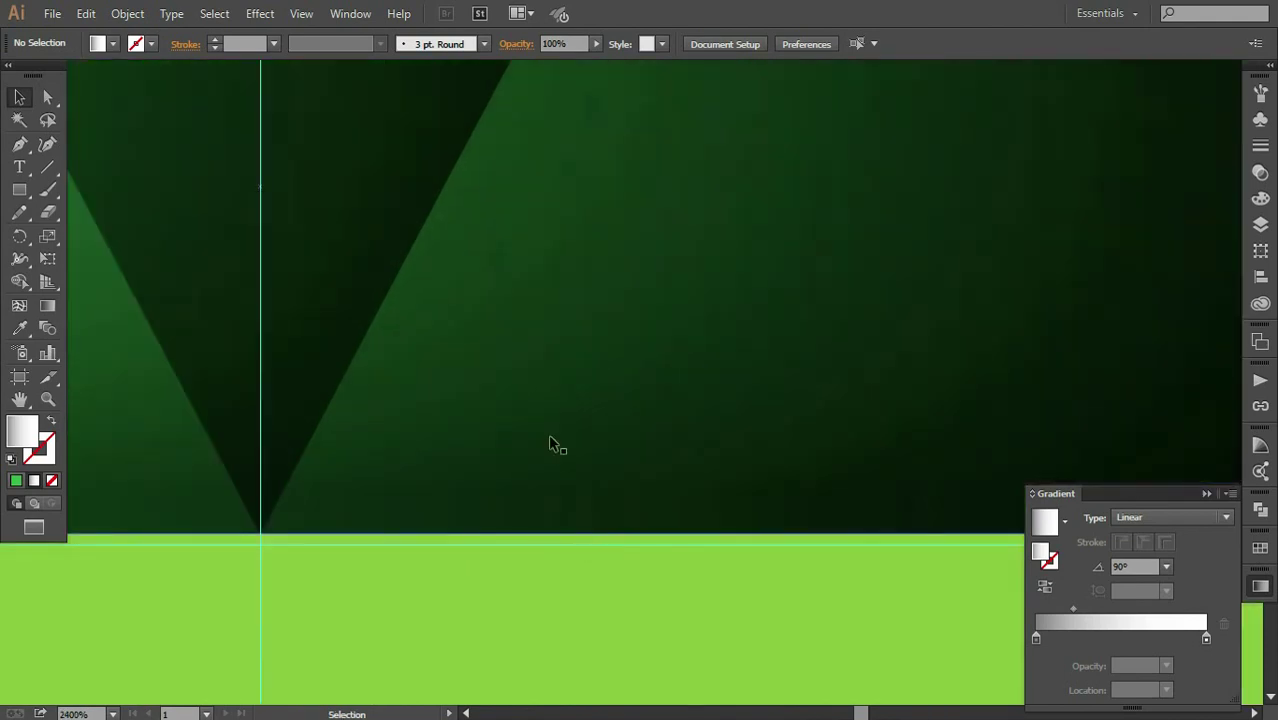
click(549, 444)
key(ctrl+minus)
key(ctrl+minus)
key(ctrl+minus)
key(ctrl+minus)
key(ctrl+minus)
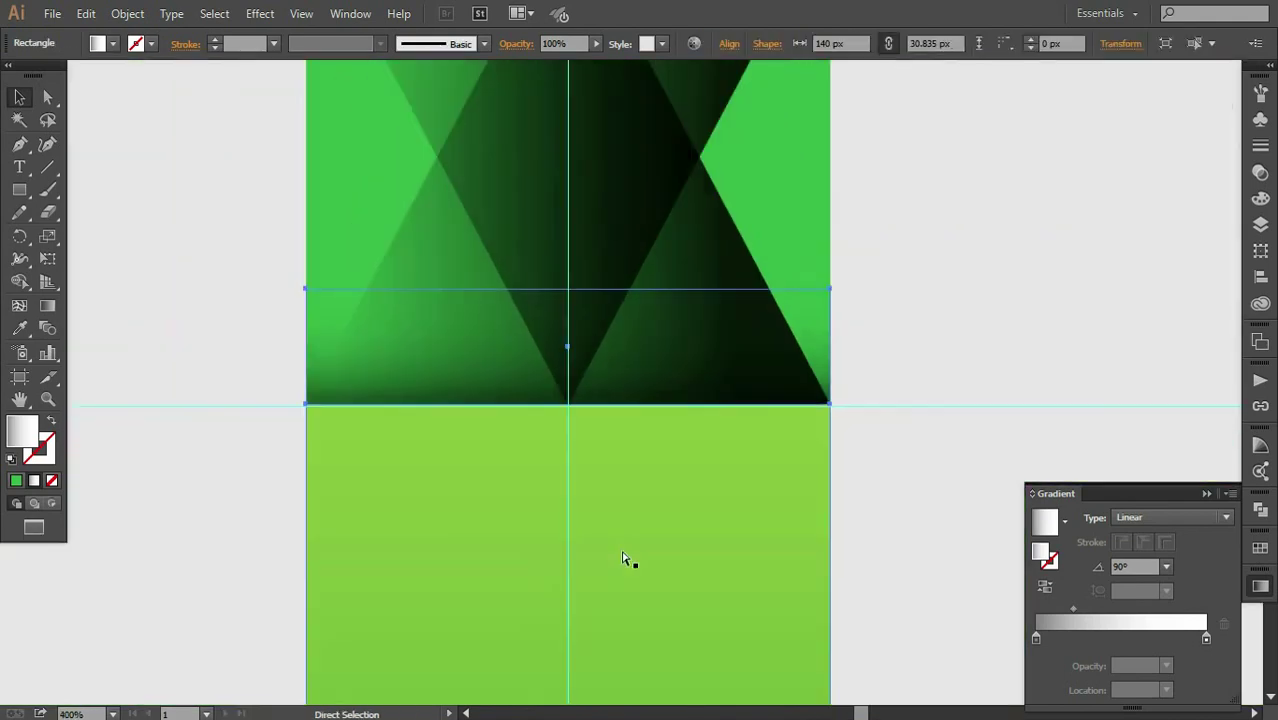
key(ctrl+minus)
key(ctrl+minus)
key(ctrl+minus)
click(772, 455)
mouse_move(715, 291)
mouse_down()
mouse_move(709, 359)
mouse_move(722, 358)
mouse_up()
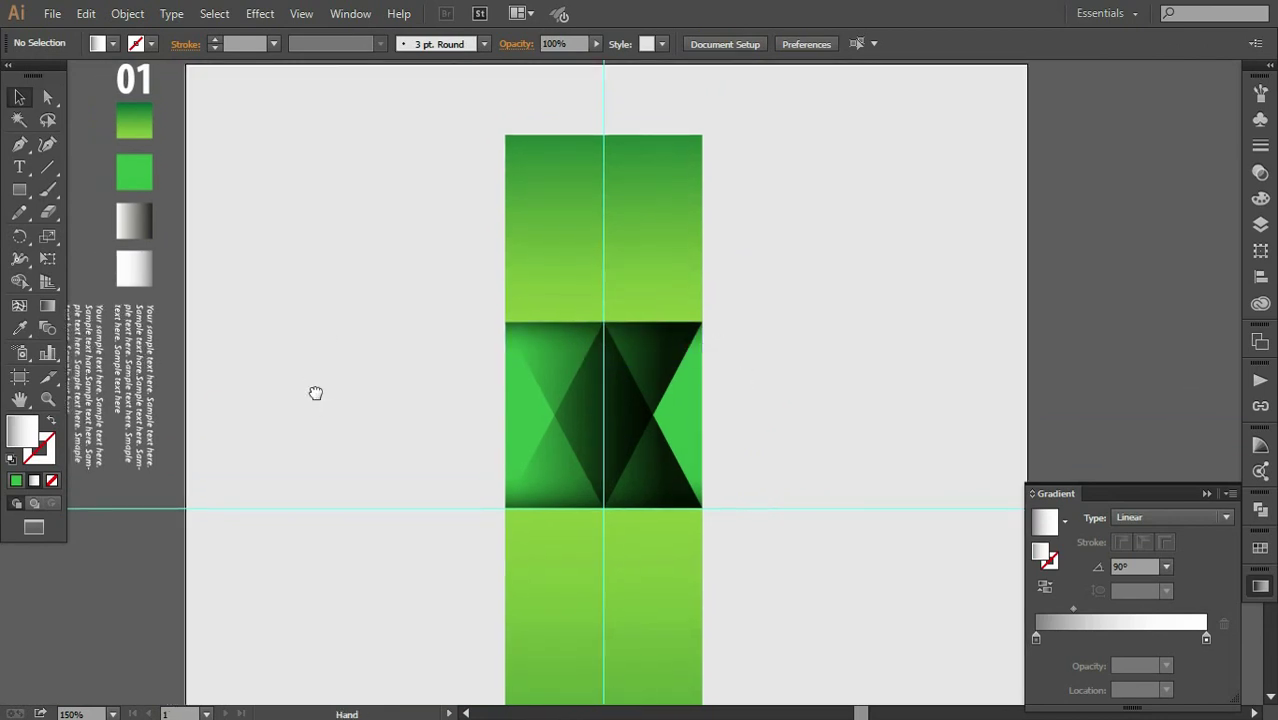
Move the 01 title onto the artboard and bring it in front of the green panel
drag(315, 393, 316, 404)
mouse_move(128, 100)
mouse_down()
mouse_move(508, 310)
mouse_move(611, 273)
mouse_up()
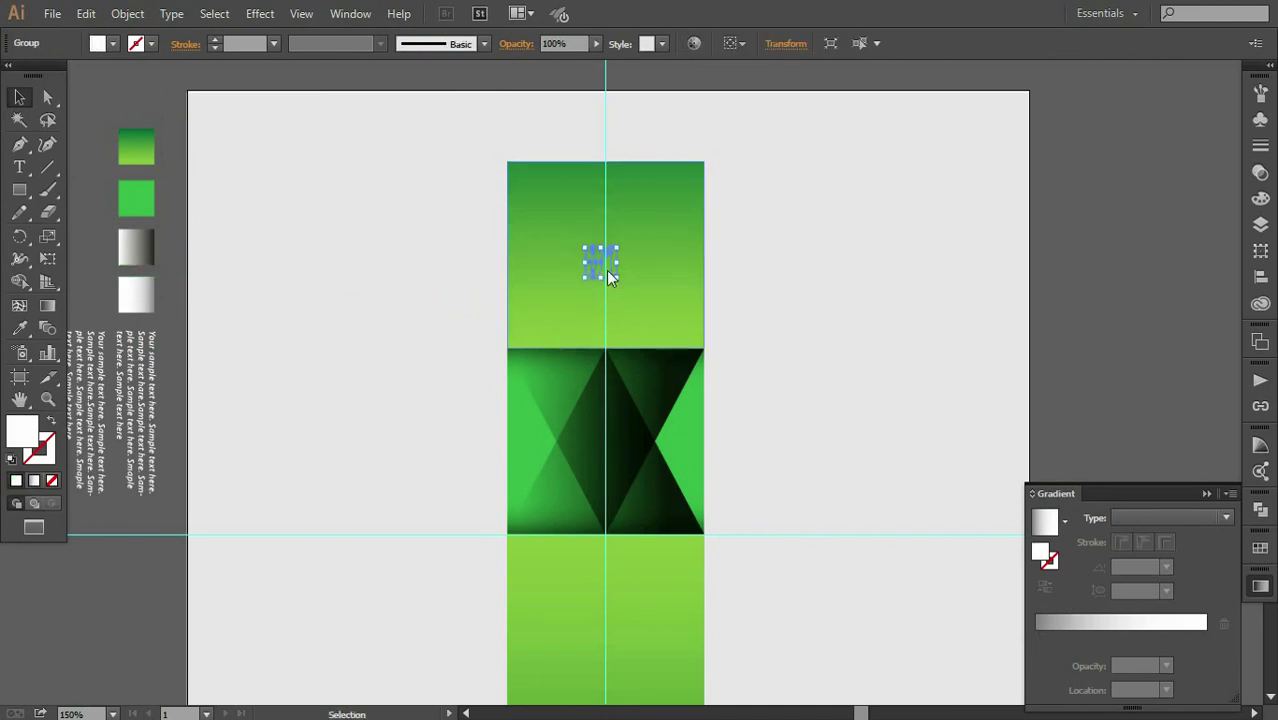
right_click(607, 271)
click(835, 429)
Enlarge the 01 numeral to about 48 × 45 px
drag(617, 281, 634, 320)
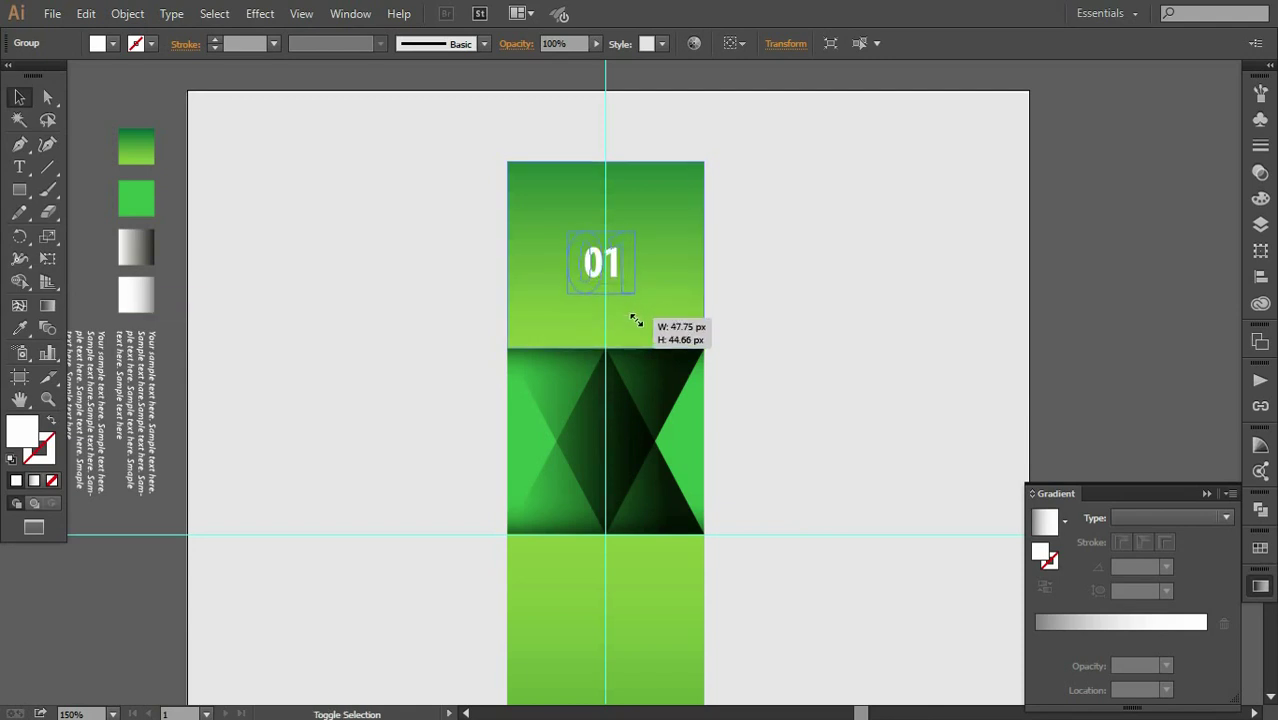
key(ctrl+equal)
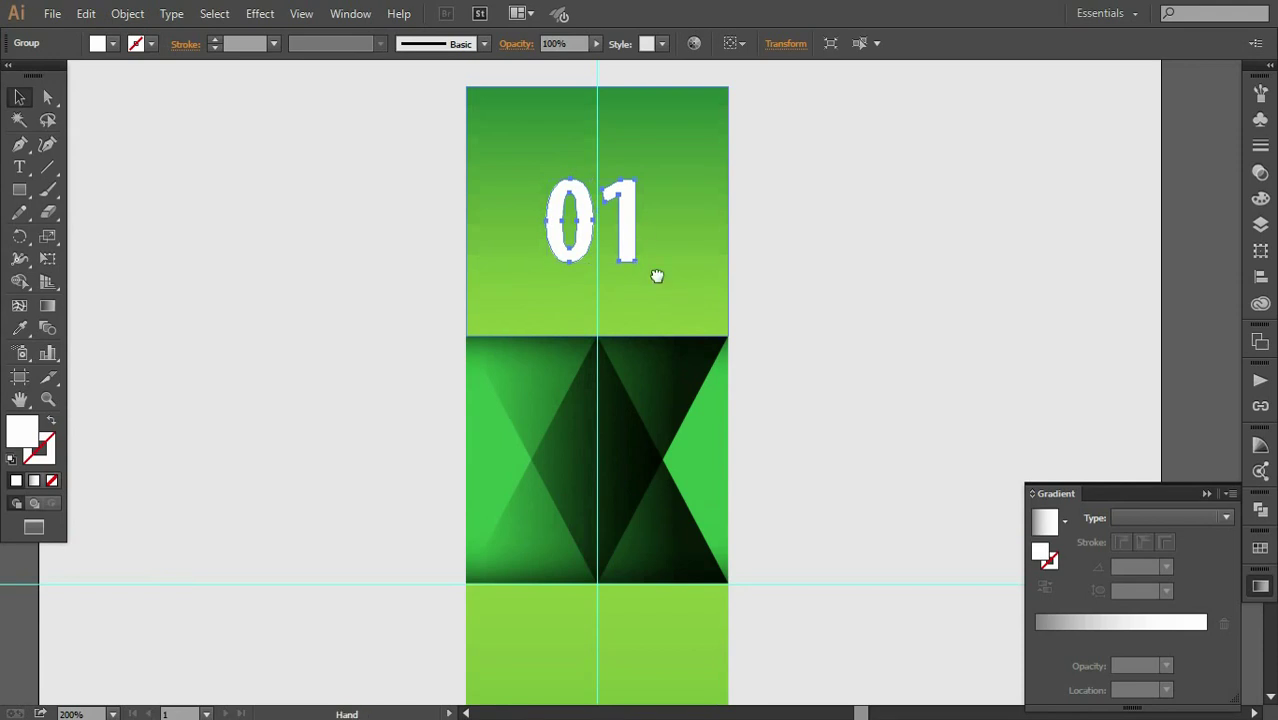
drag(657, 276, 699, 406)
key(ctrl+equal)
key(ctrl+equal)
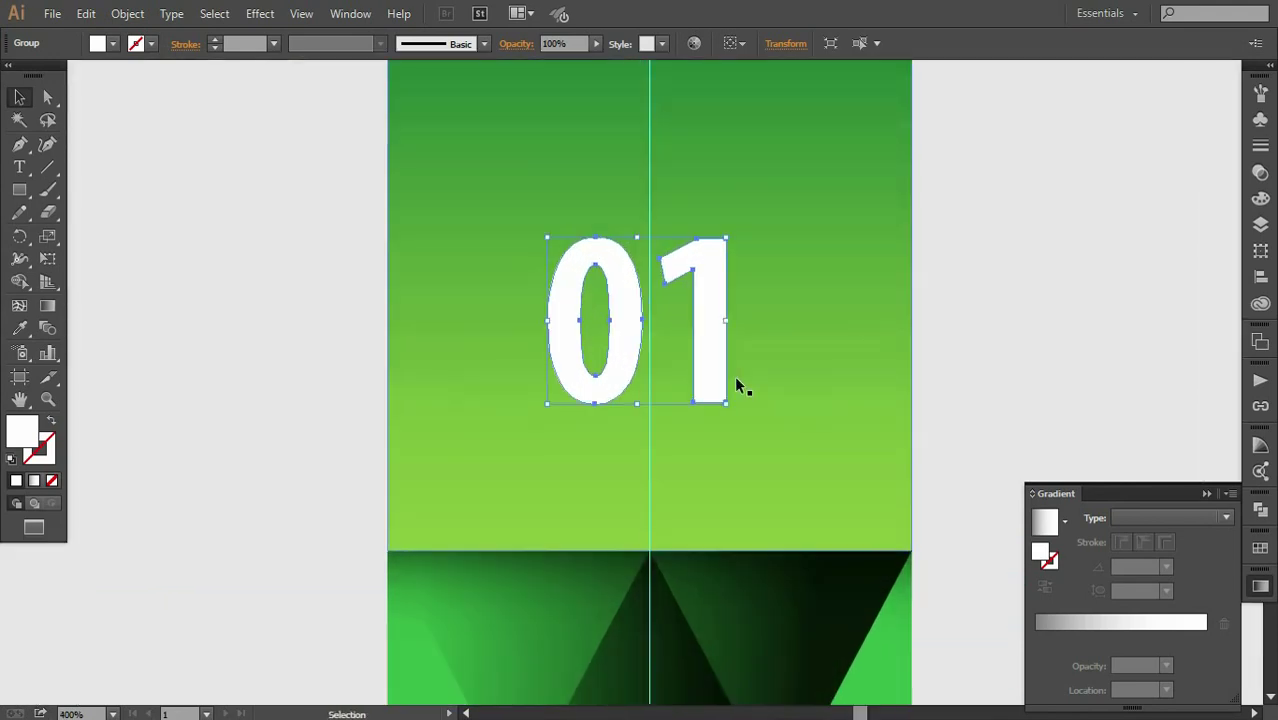
key(ctrl+minus)
click(786, 370)
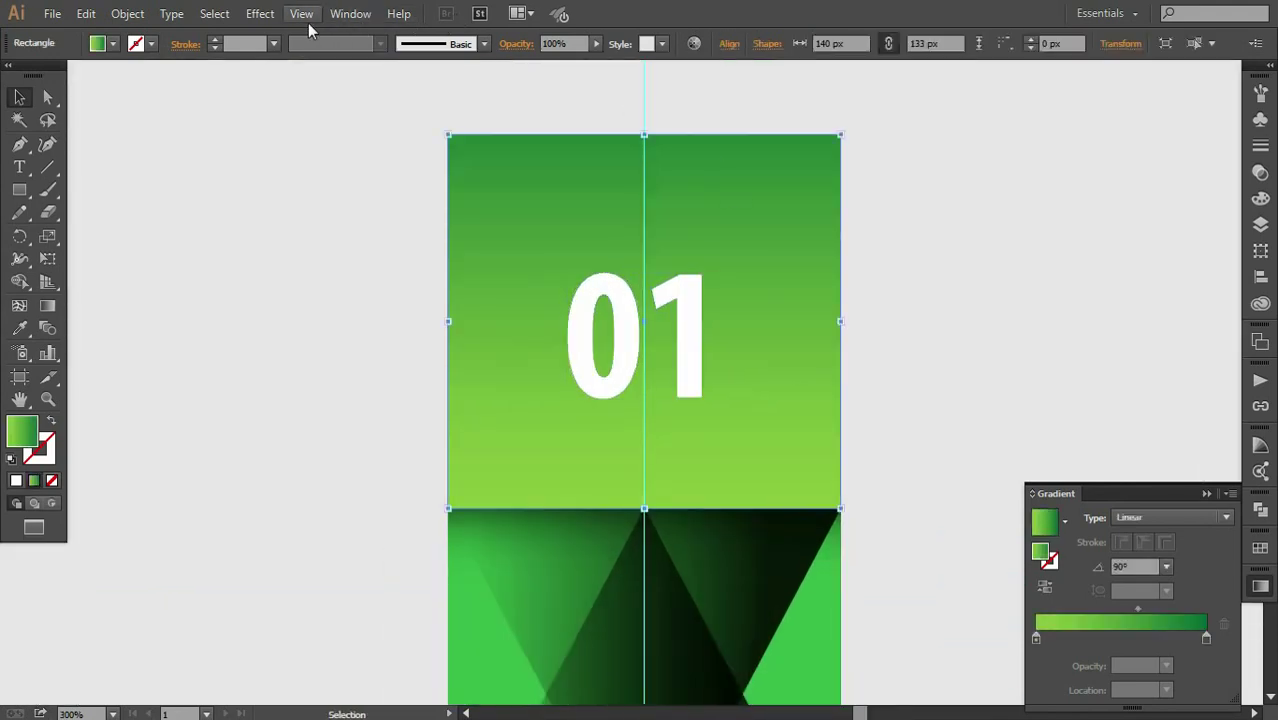
Show rulers and pull a horizontal guide down across the top panel
click(306, 16)
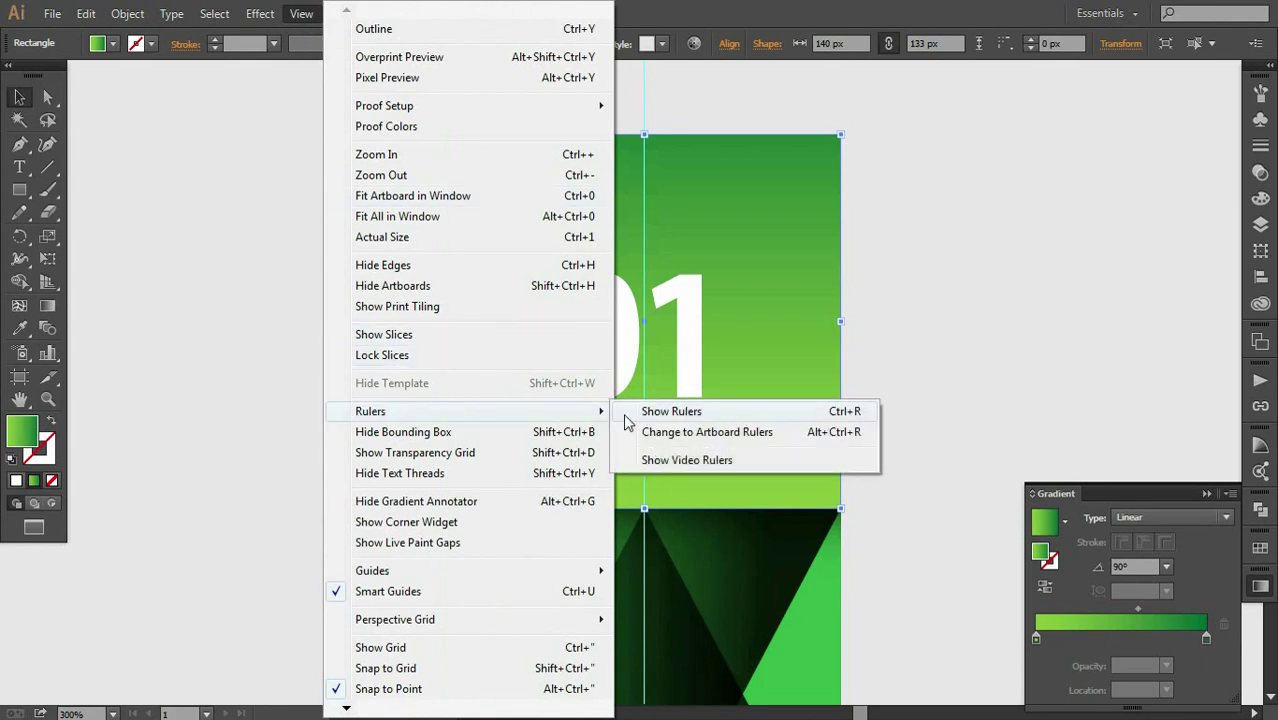
click(625, 413)
drag(757, 72, 813, 321)
click(693, 359)
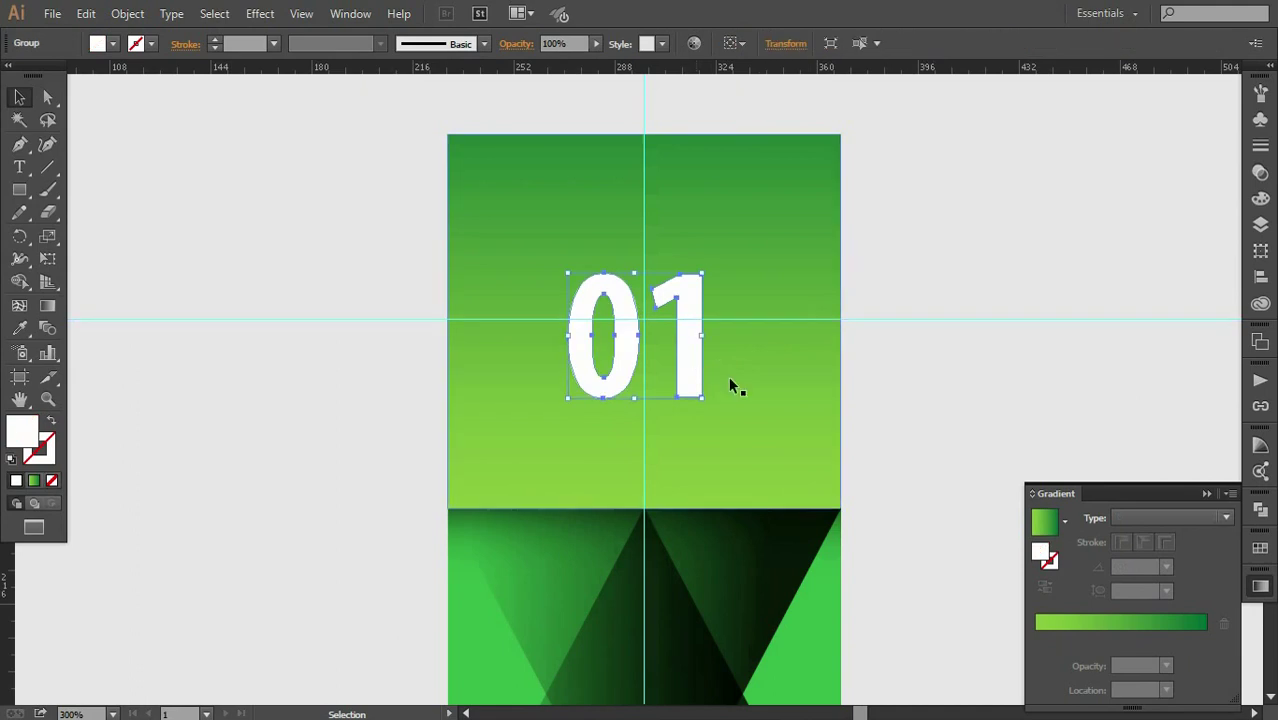
Nudge the 01 numeral right and up so it sits on the guide
key(Right)
key(Right)
key(Right)
key(Right)
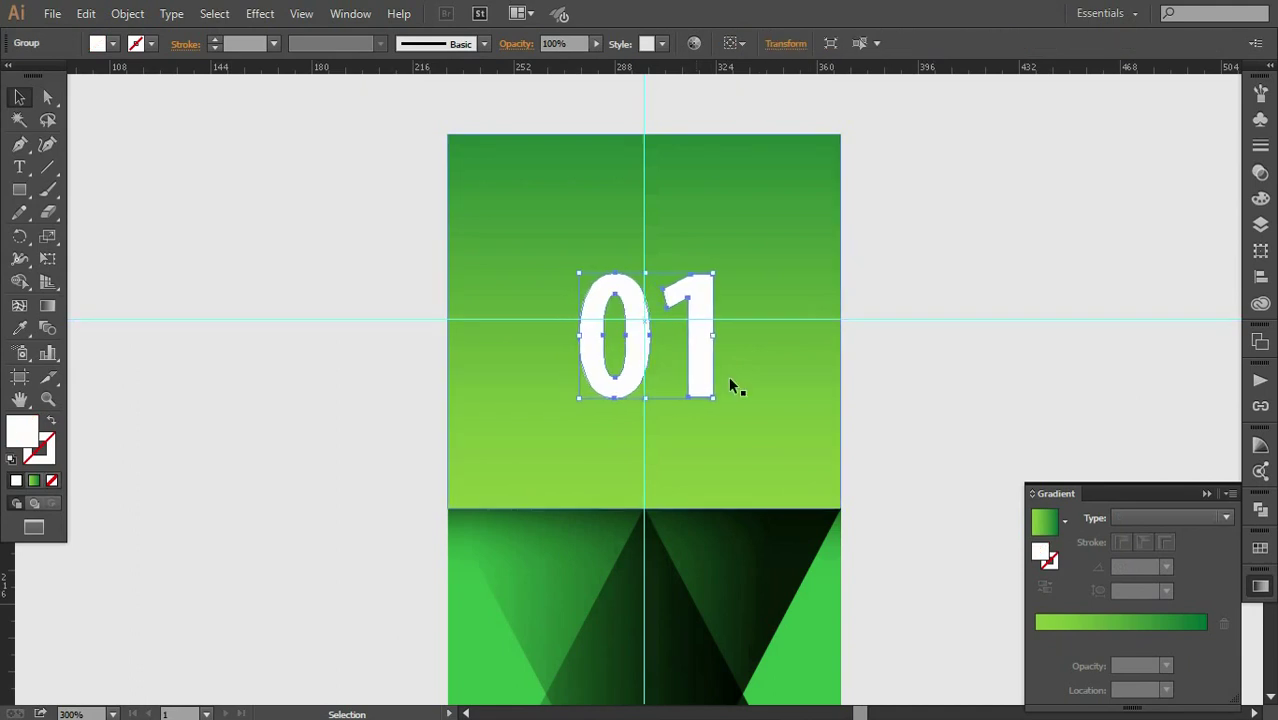
key(Up)
key(Up)
key(Up)
key(Up)
key(Up)
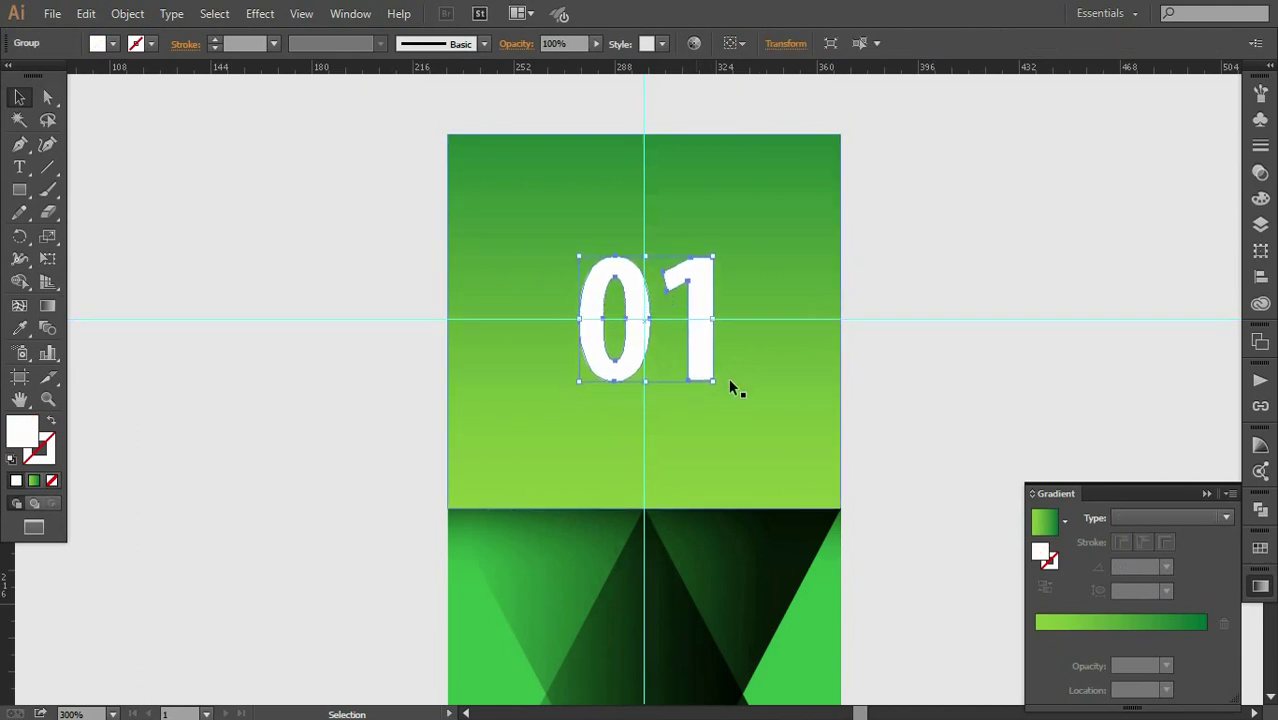
key(ctrl+plus)
key(ctrl+plus)
key(ctrl+plus)
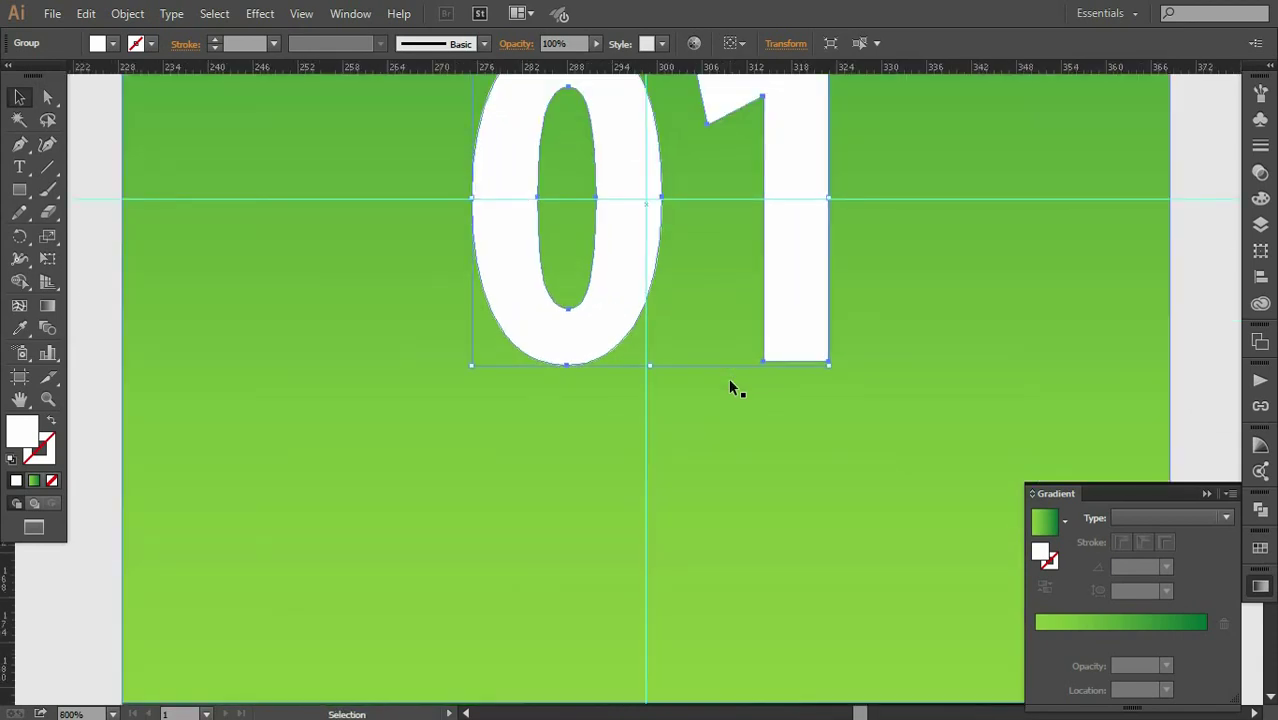
key(ctrl+plus)
key(ctrl+plus)
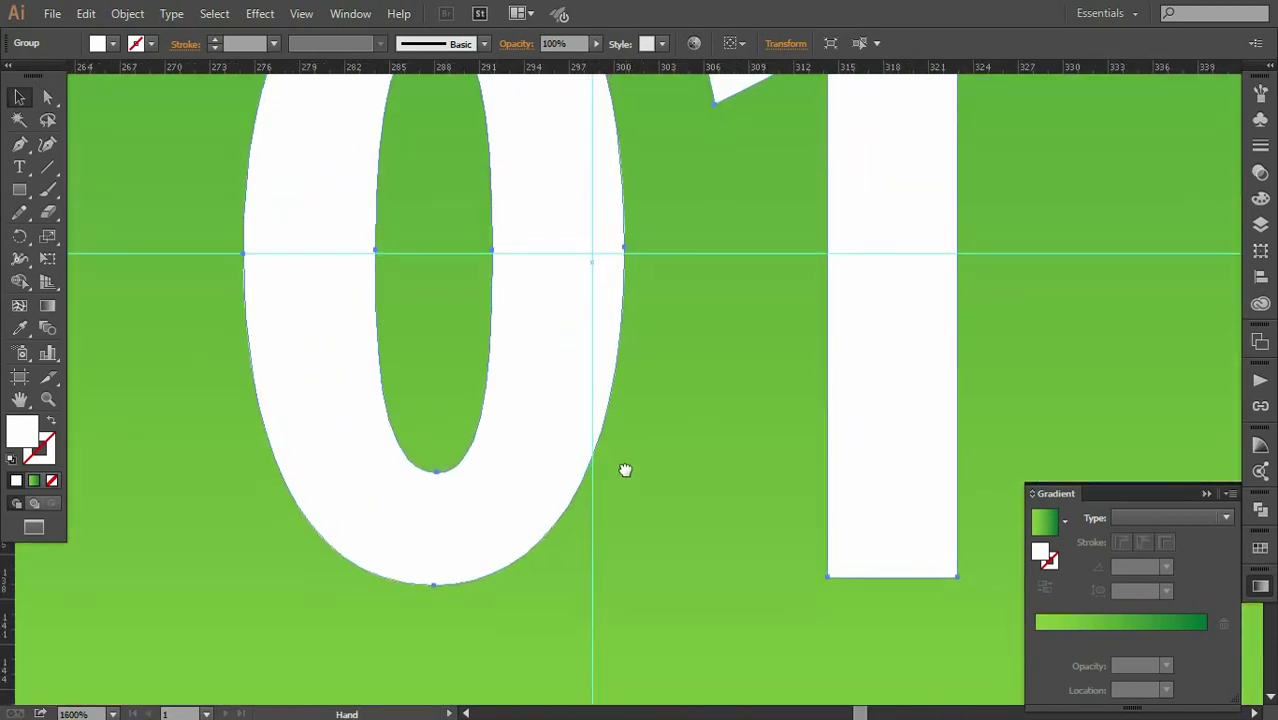
drag(869, 366, 860, 369)
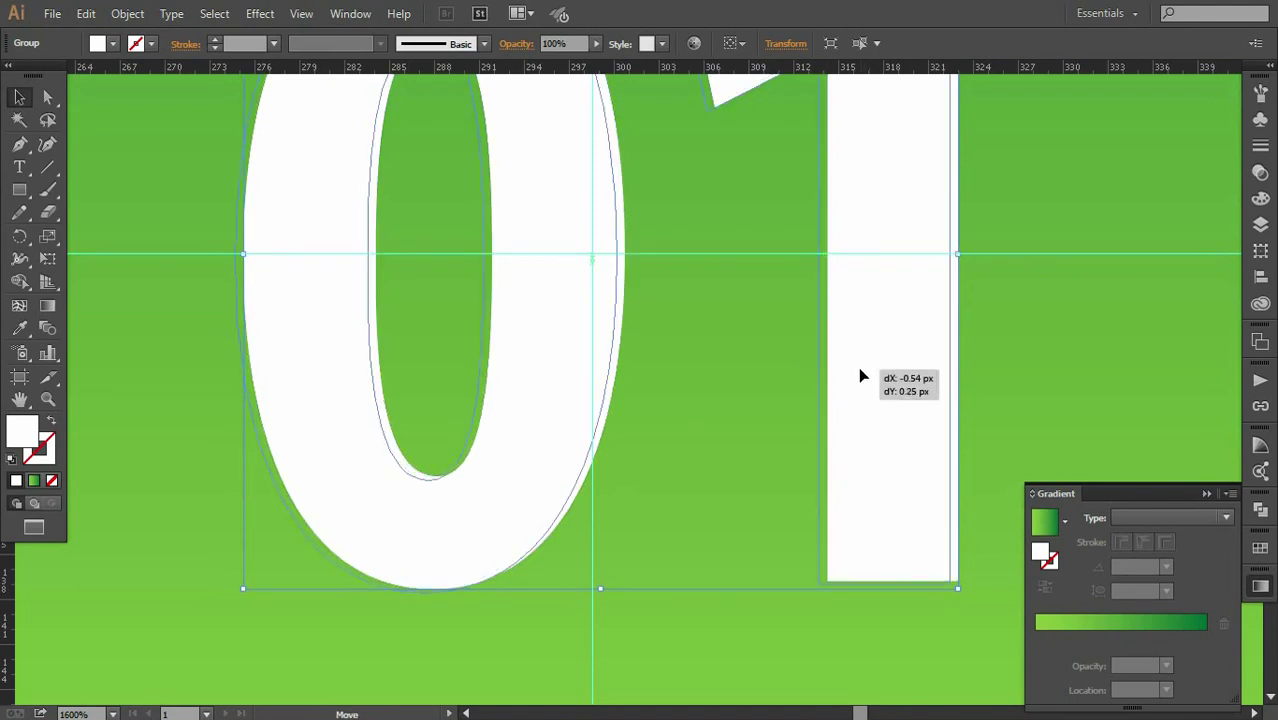
drag(860, 376, 857, 372)
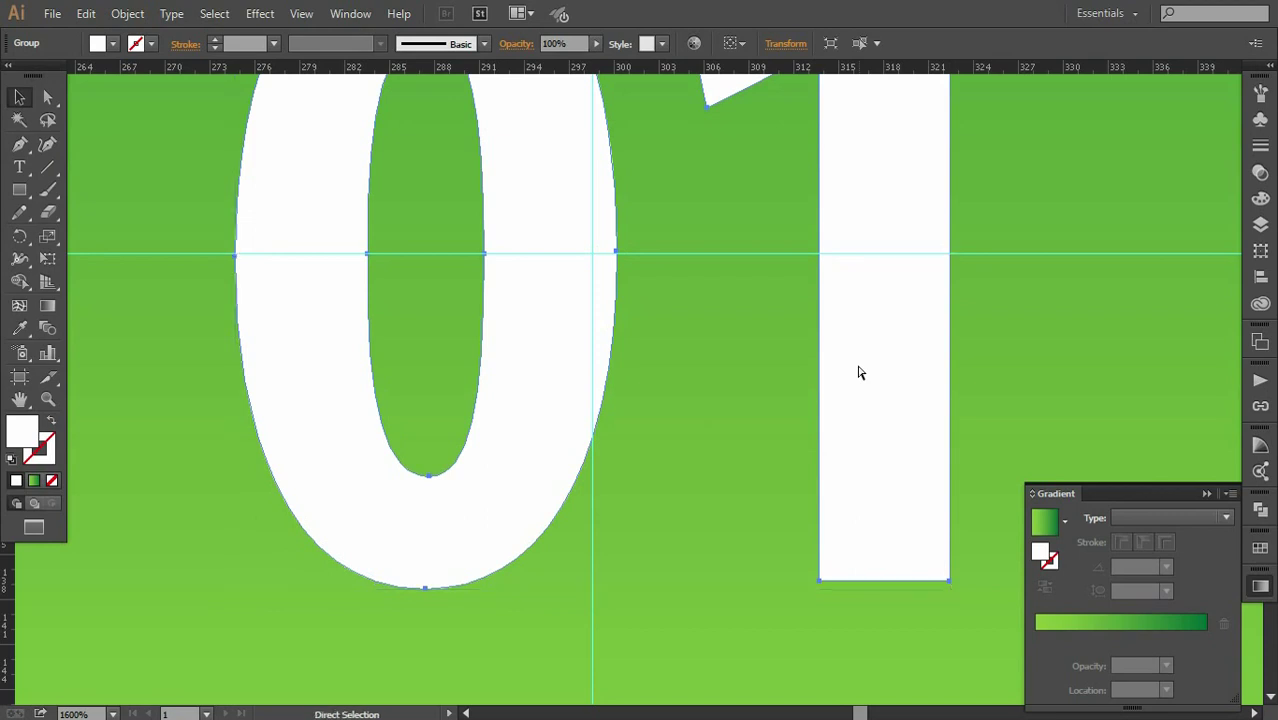
Rescale the 01 numeral from its corner to 47.75 × 44.66 px
key(ctrl+minus)
key(ctrl+minus)
key(ctrl+minus)
key(ctrl+minus)
key(ctrl+minus)
key(ctrl+minus)
click(817, 440)
click(676, 400)
drag(685, 418, 677, 421)
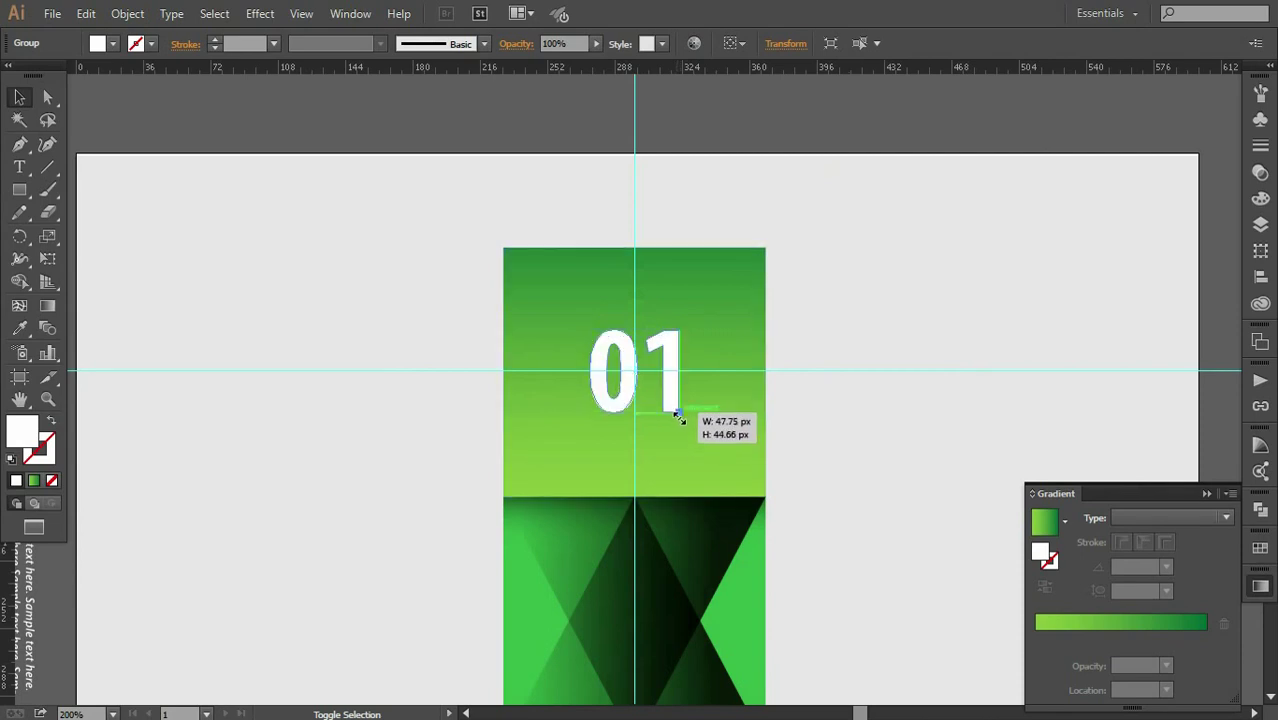
Rotate the sample text block 90° so it reads horizontally
click(816, 464)
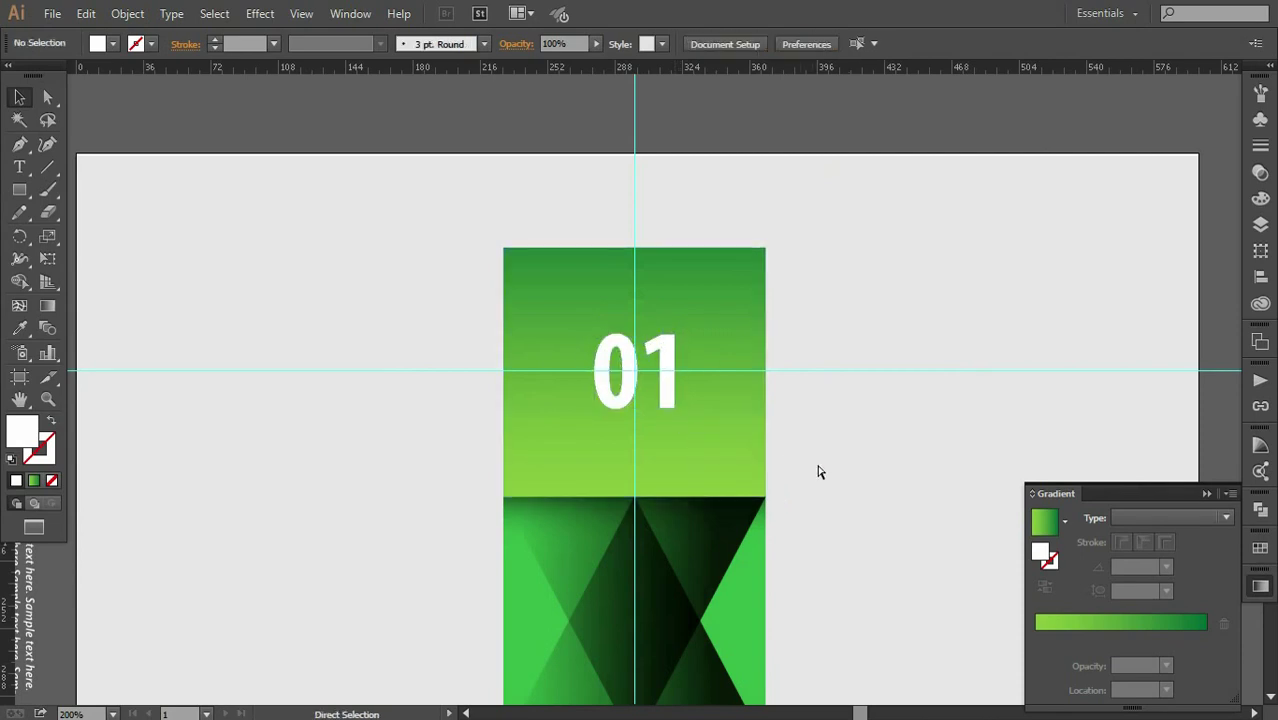
key(ctrl+1)
scroll(745, 500, down, 3)
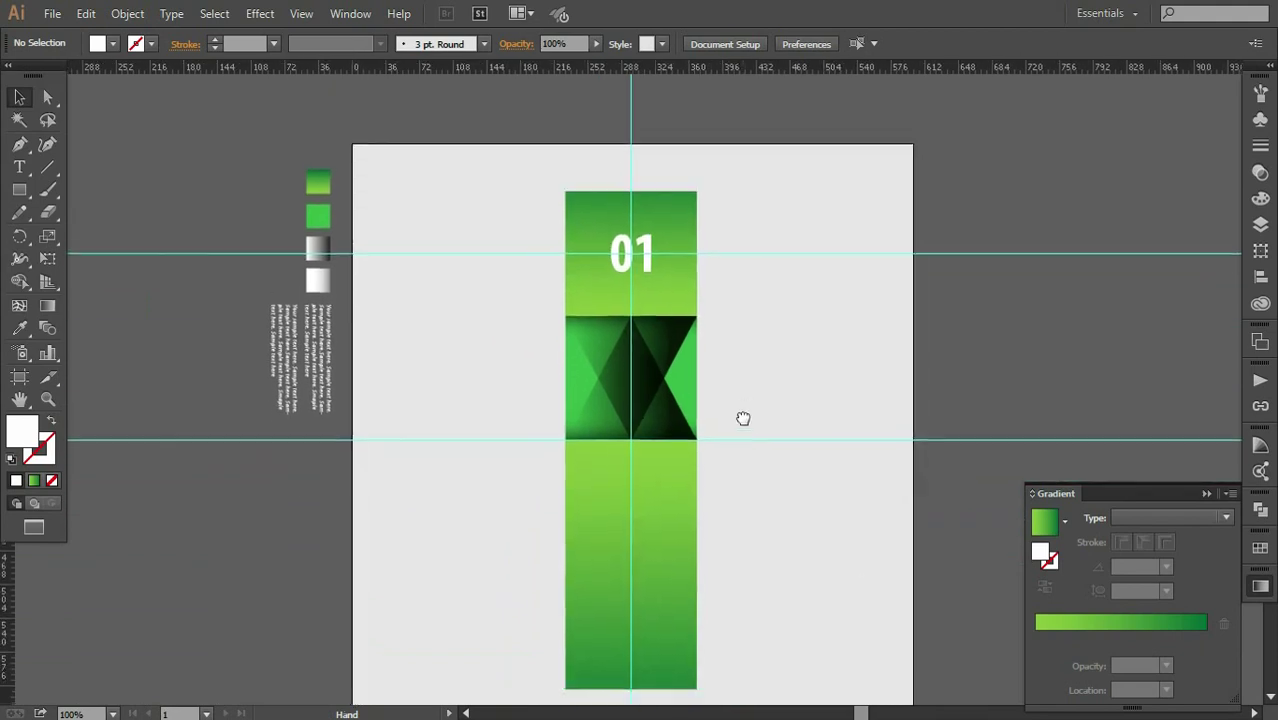
scroll(400, 460, down, 1)
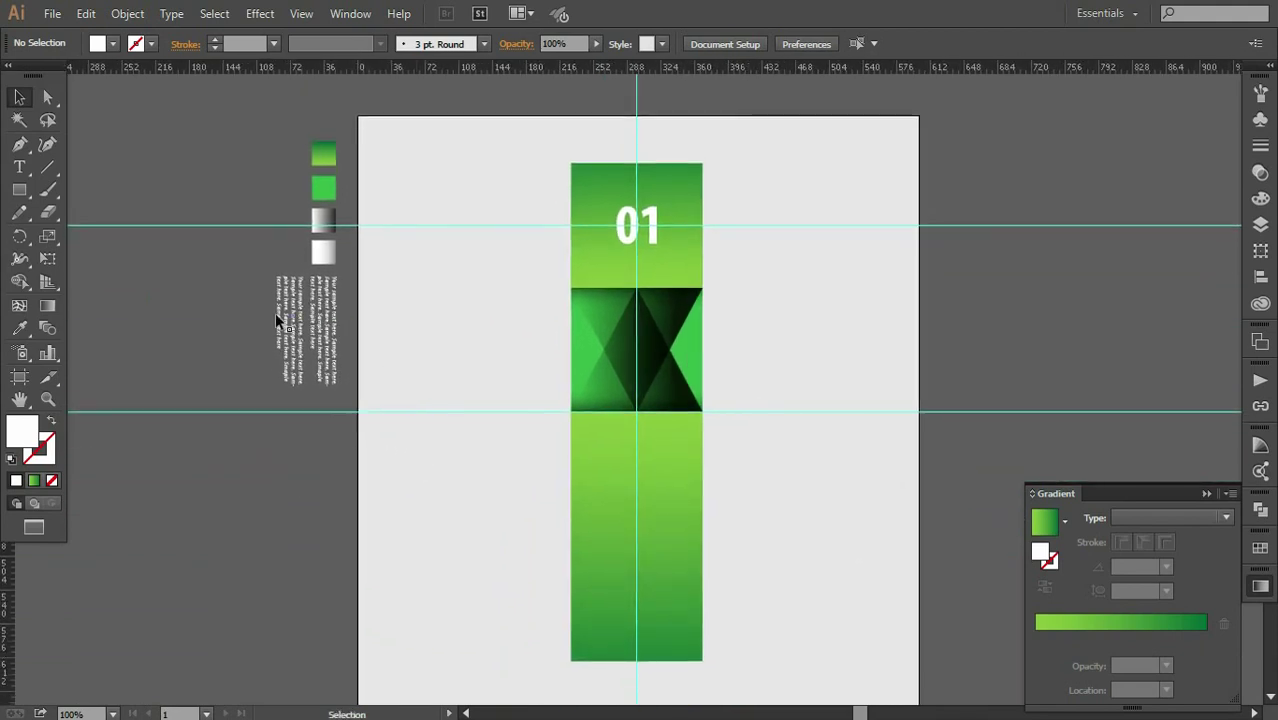
click(285, 336)
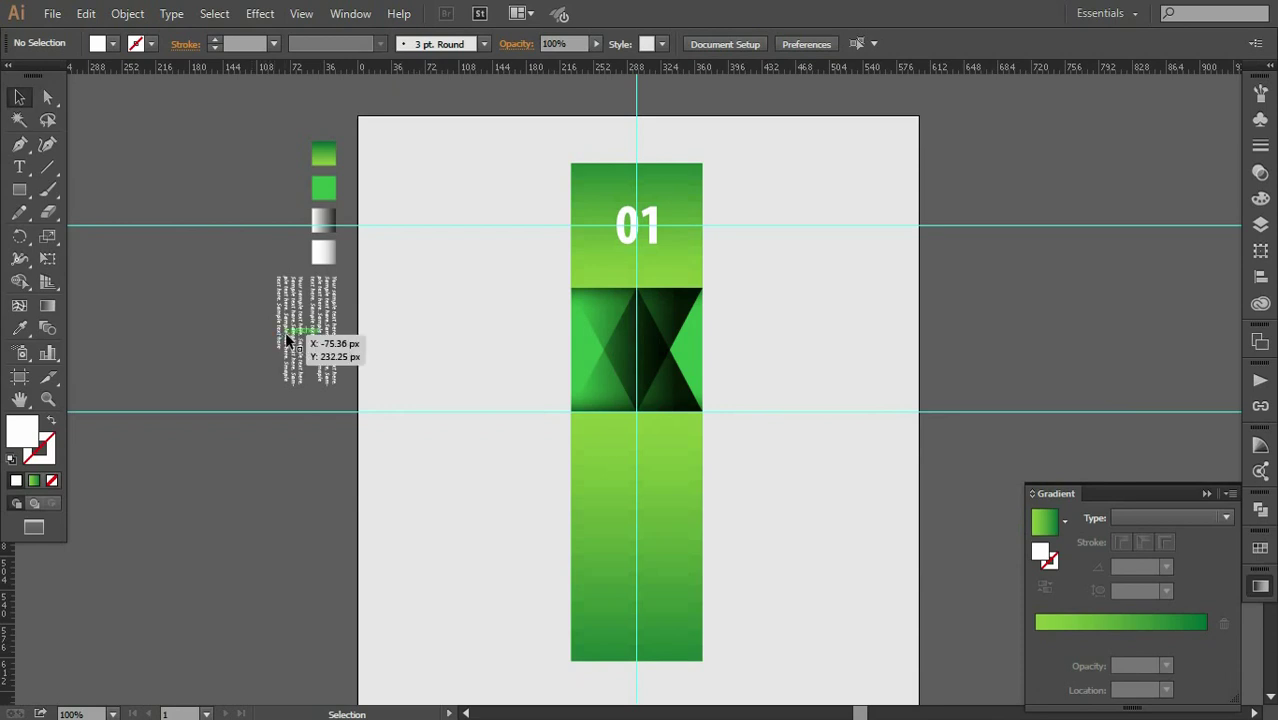
click(350, 390)
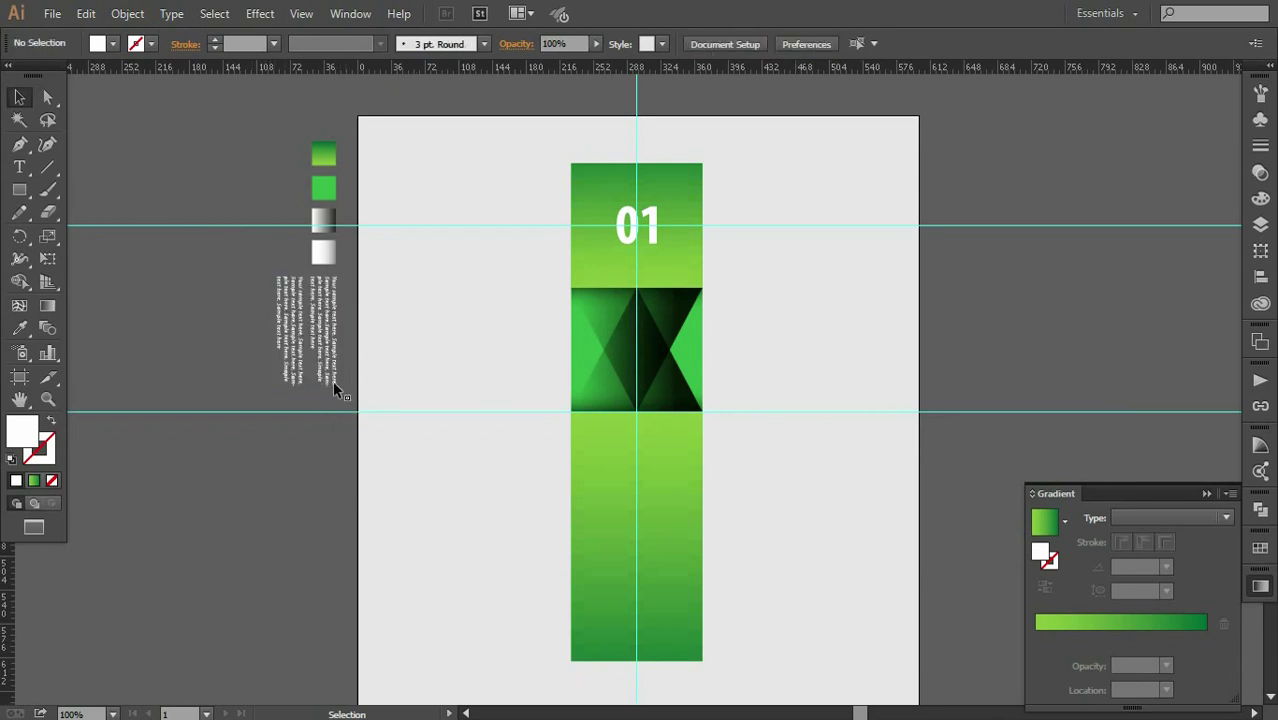
drag(341, 394, 371, 271)
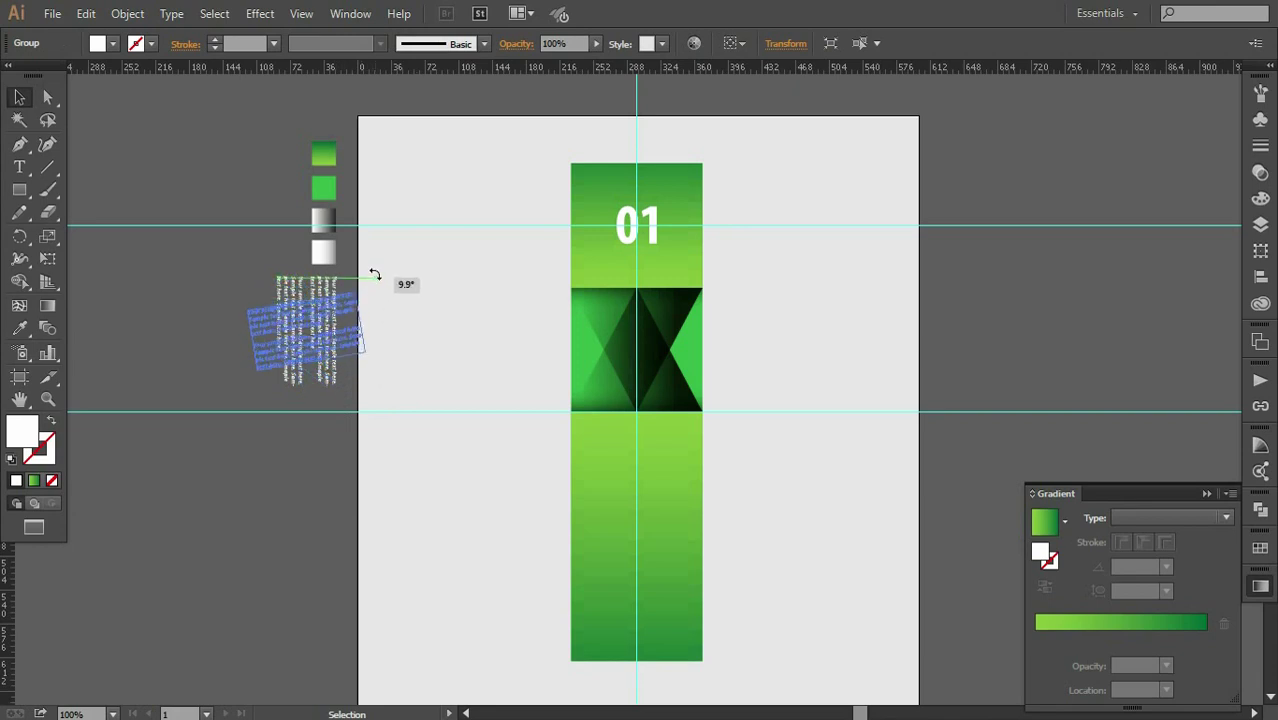
Place the sample text on the lower green bar and bring it to the front
drag(327, 333, 650, 468)
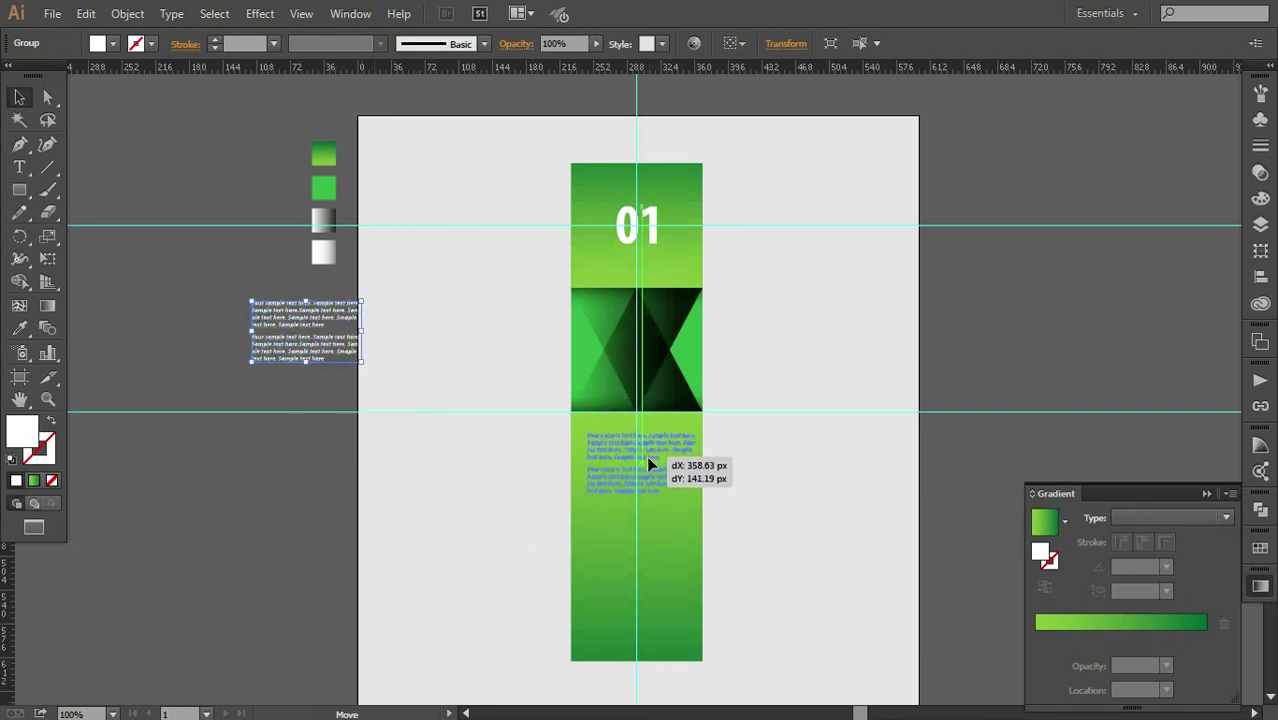
drag(649, 468, 641, 472)
right_click(640, 466)
mouse_move(692, 624)
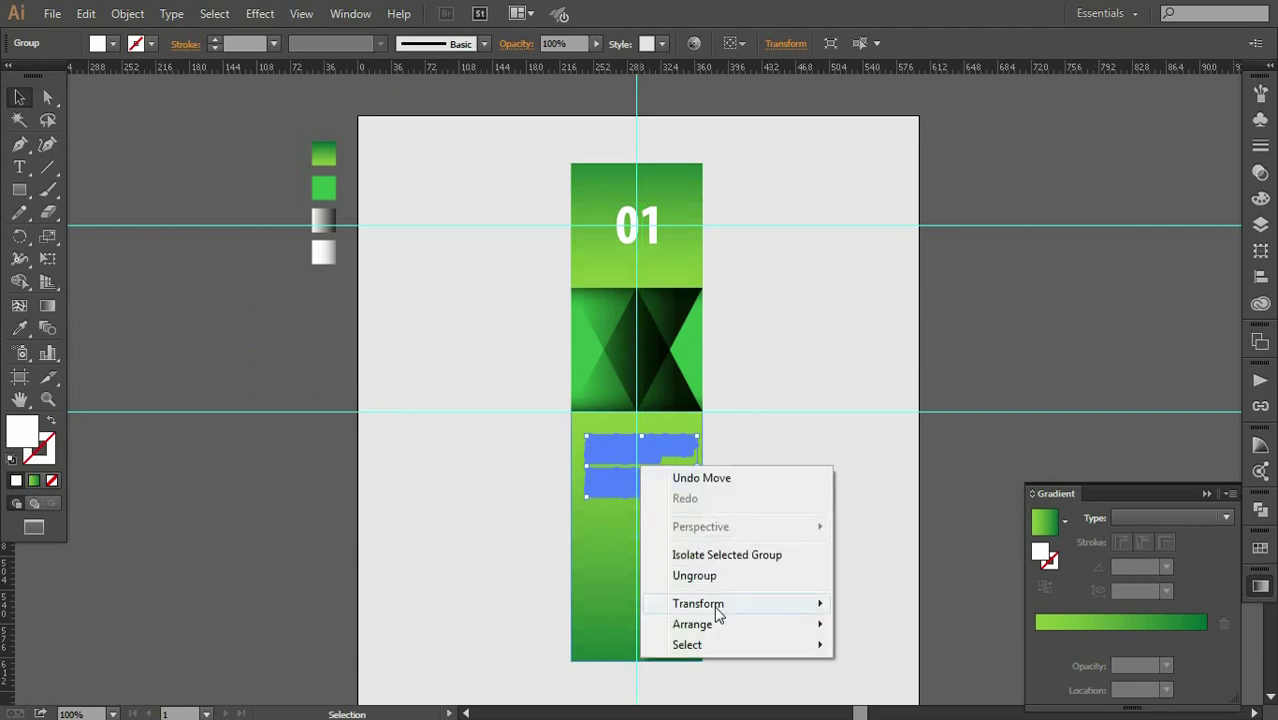
click(880, 535)
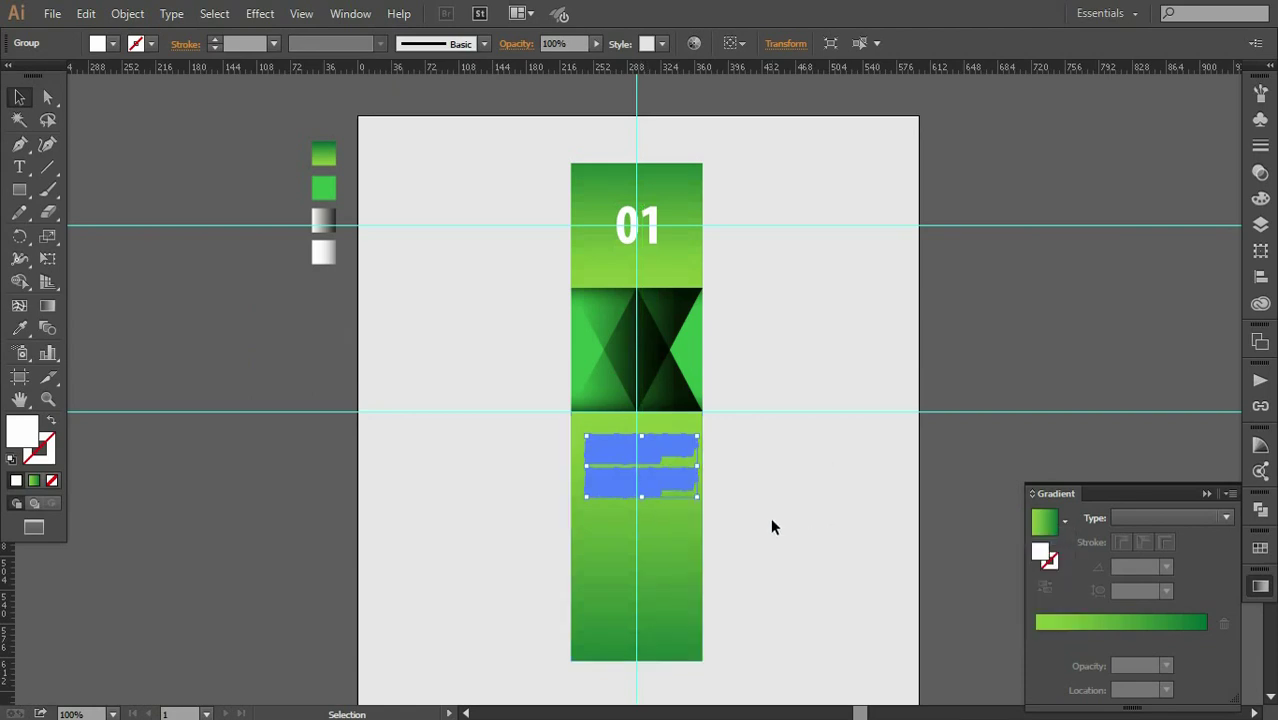
key(Left)
key(Left)
key(Left)
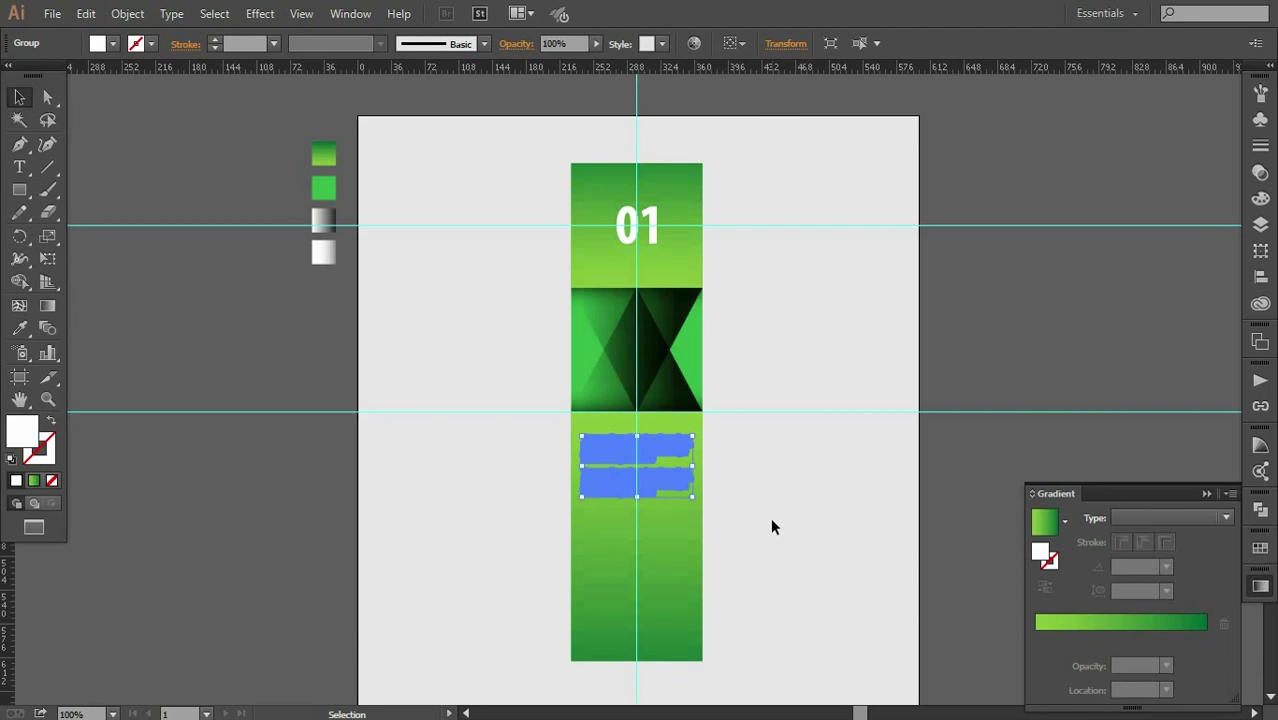
Stack copies of the sample text below it, six paragraphs in total
key(ctrl+plus)
key(ctrl+plus)
key(ctrl+plus)
key(ctrl+plus)
drag(699, 573, 672, 512)
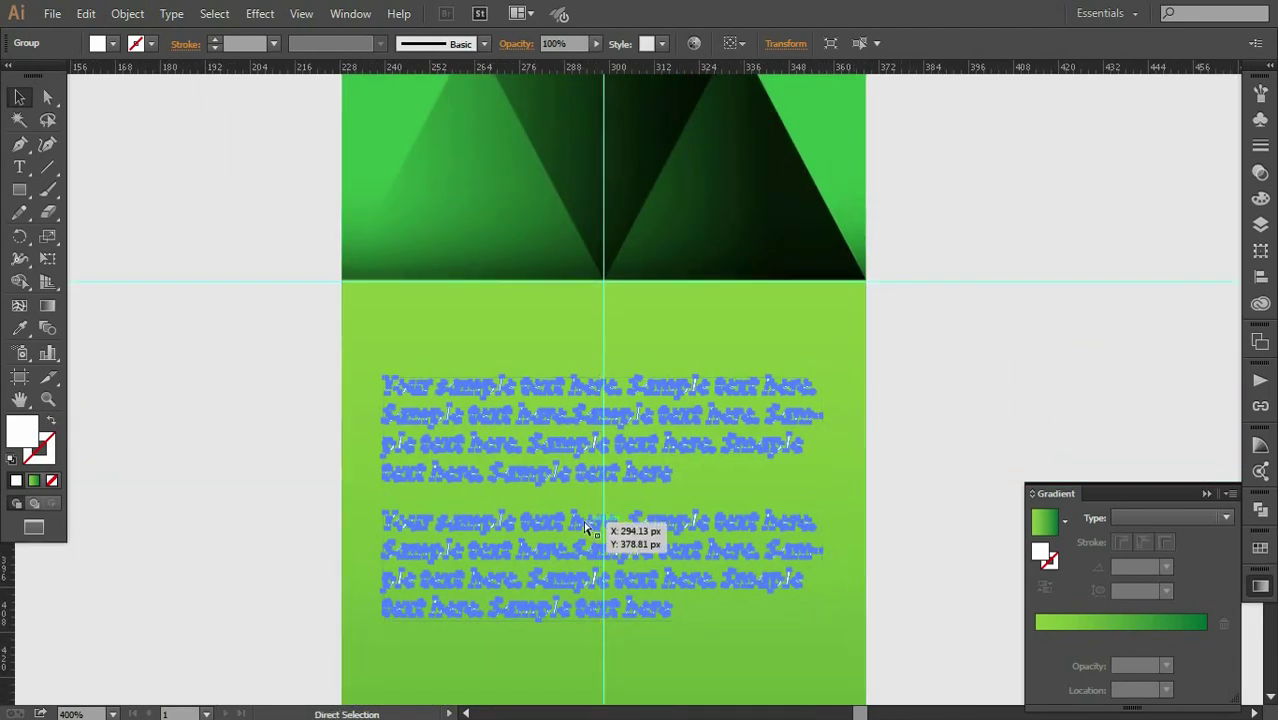
key(ctrl+plus)
key(ctrl+plus)
key(ctrl+plus)
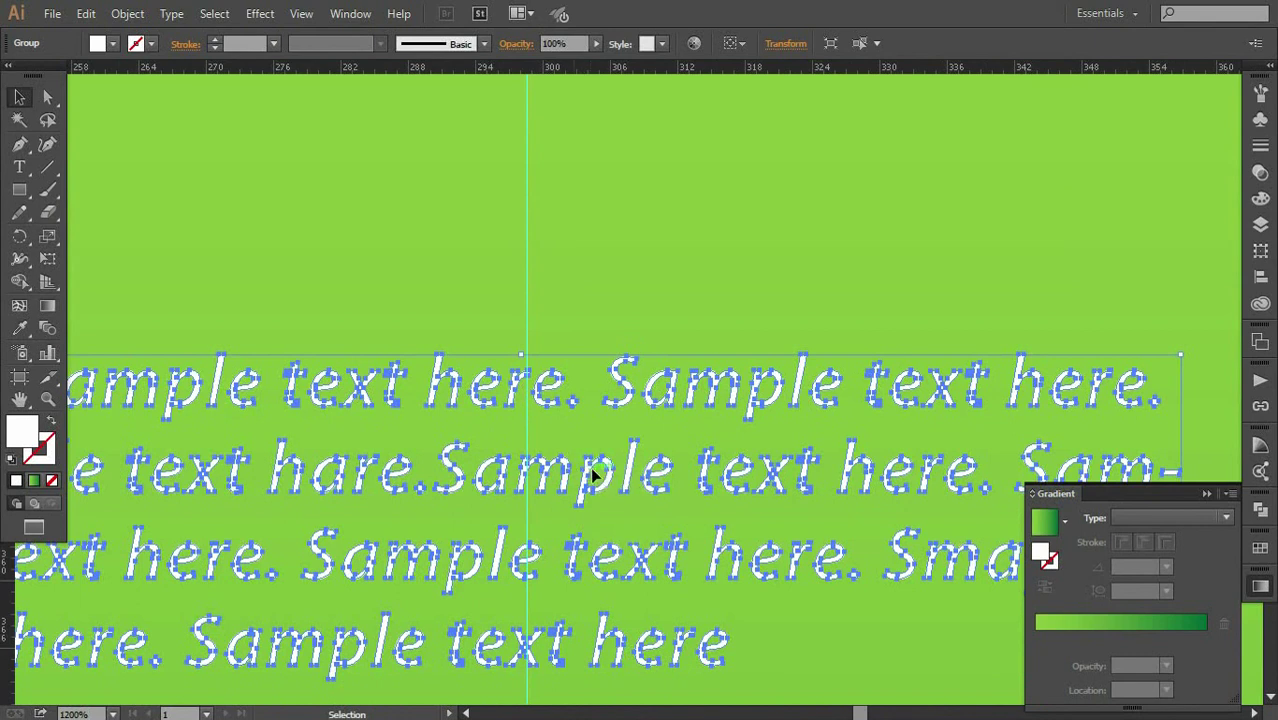
key(ctrl+minus)
key(ctrl+minus)
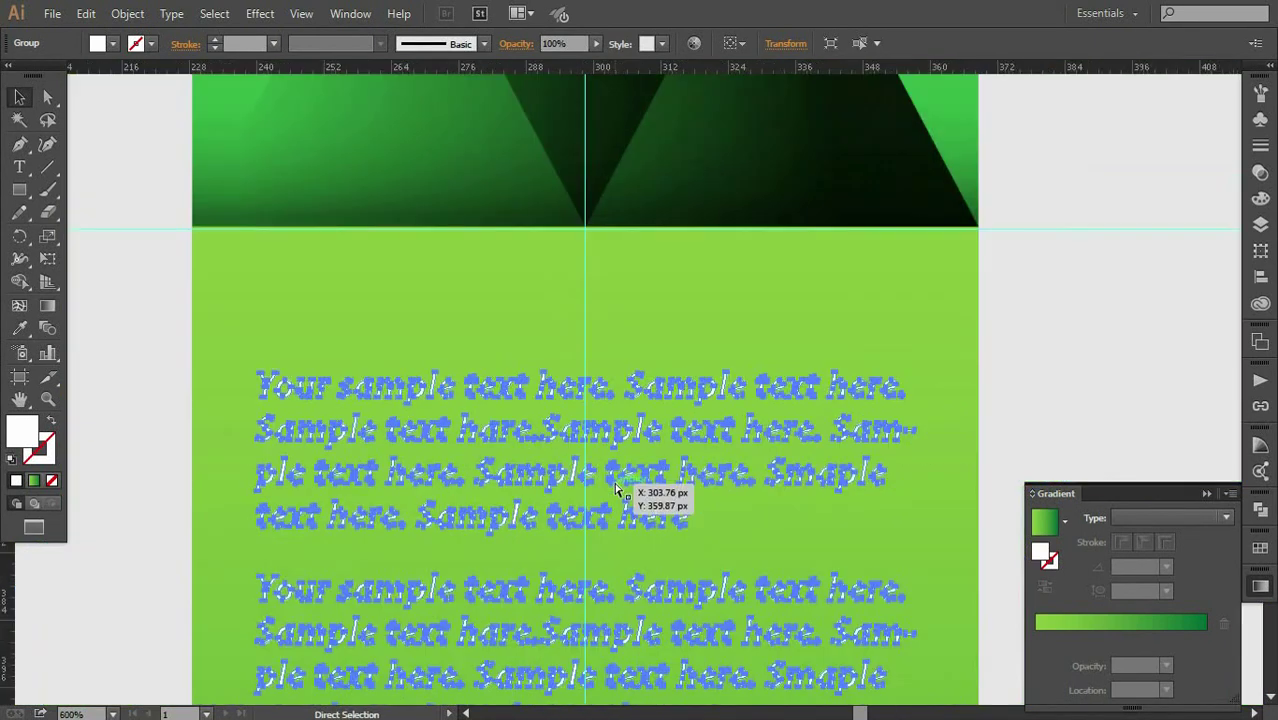
key(ctrl+minus)
key(ctrl+minus)
key(ctrl+minus)
key(ctrl+minus)
mouse_move(606, 514)
mouse_down()
mouse_move(590, 399)
mouse_move(577, 463)
mouse_up()
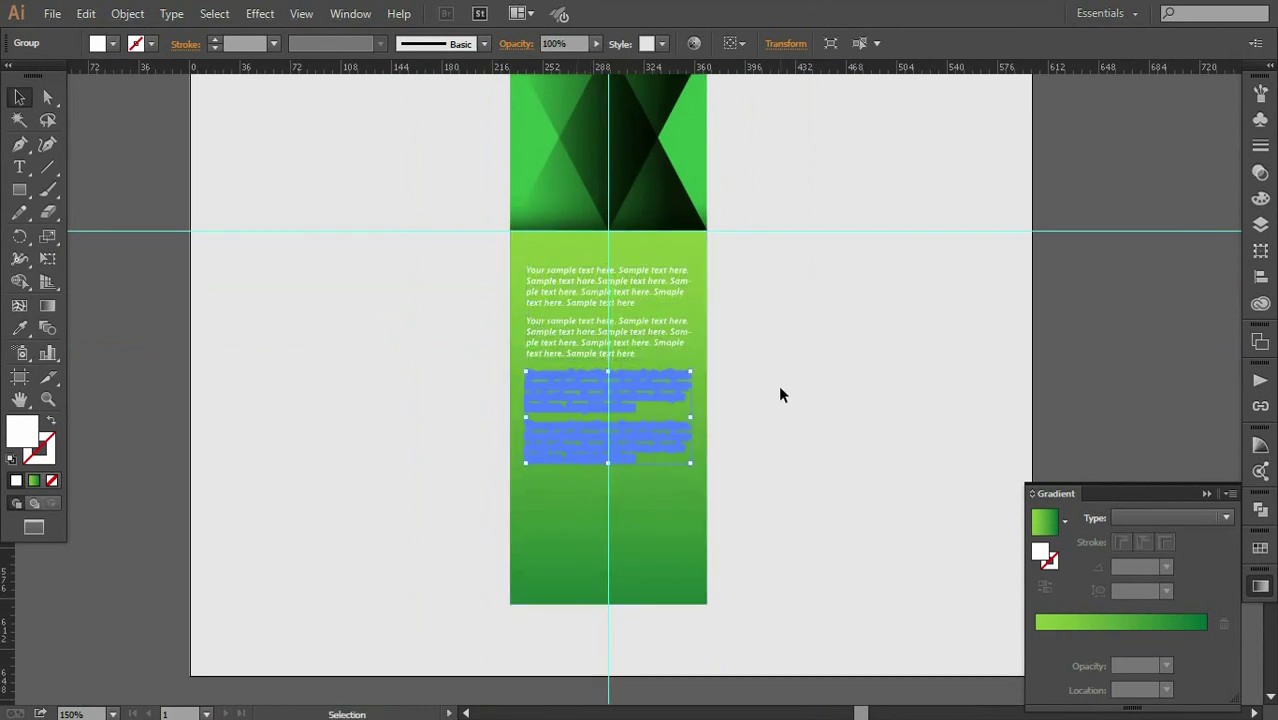
key(ctrl+d)
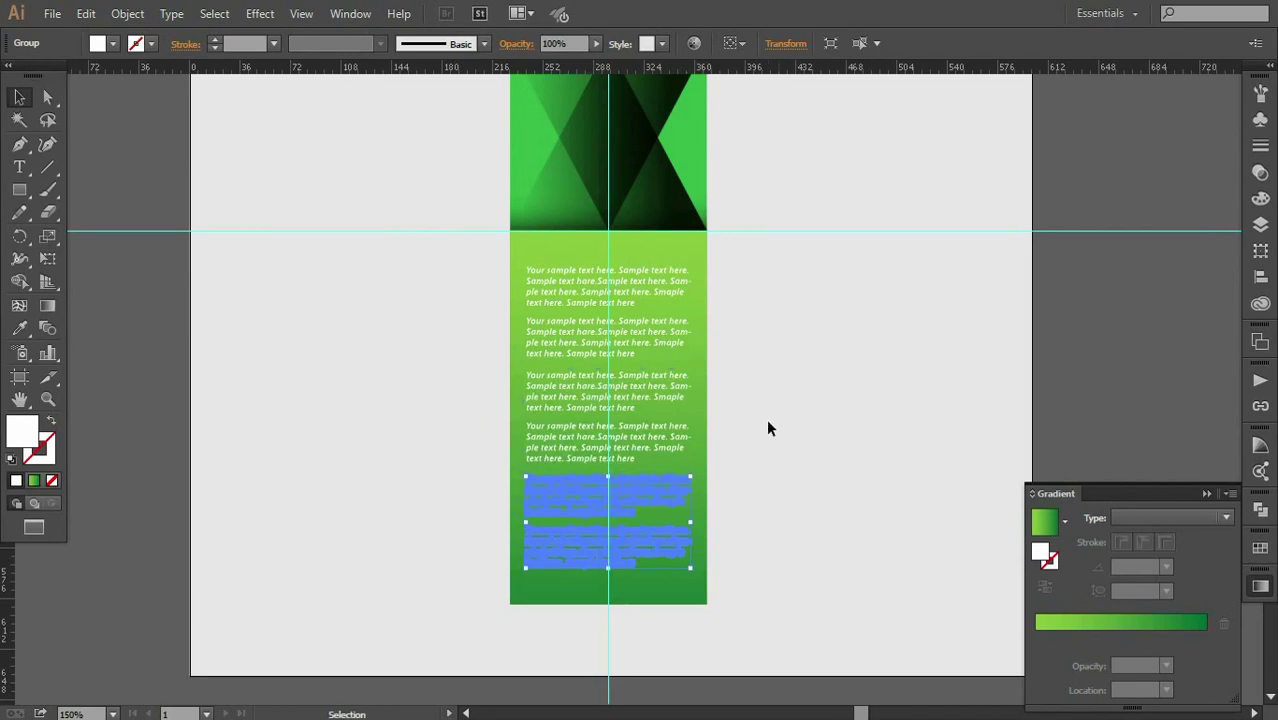
click(762, 460)
key(space)
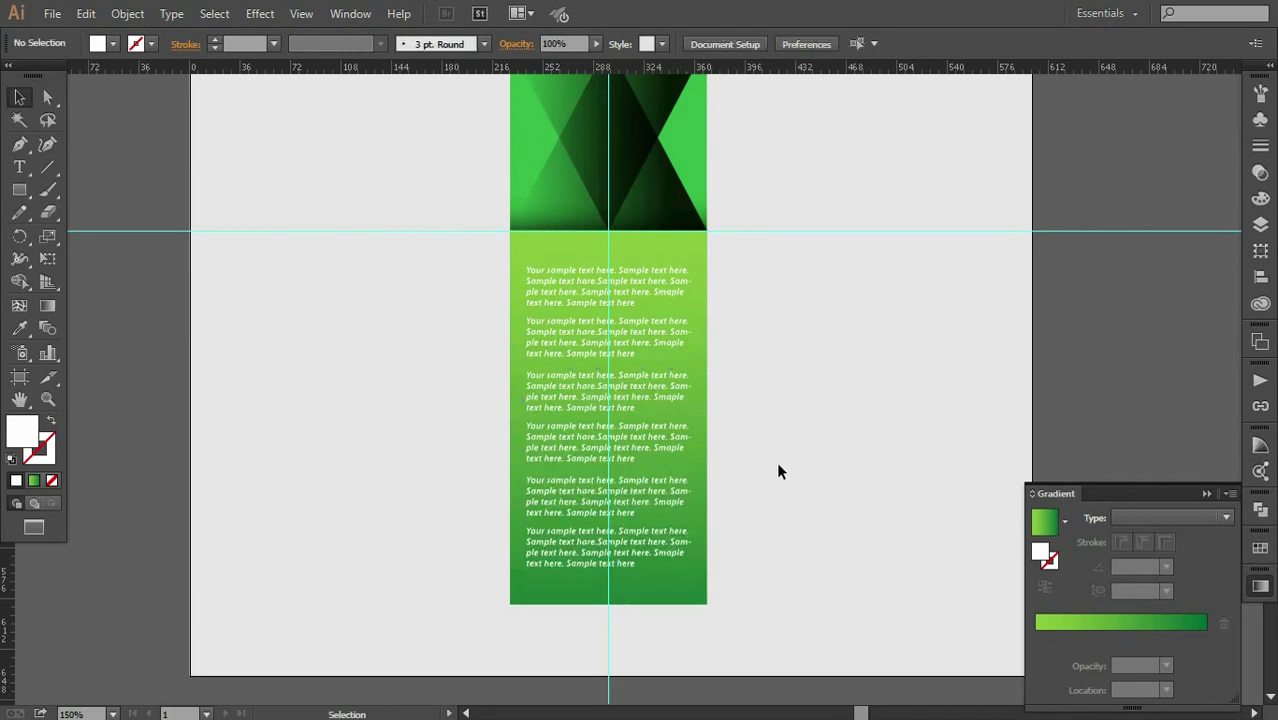
Draw a thin rectangle above the first sample text paragraph
key(ctrl+plus)
drag(510, 282, 498, 357)
key(m)
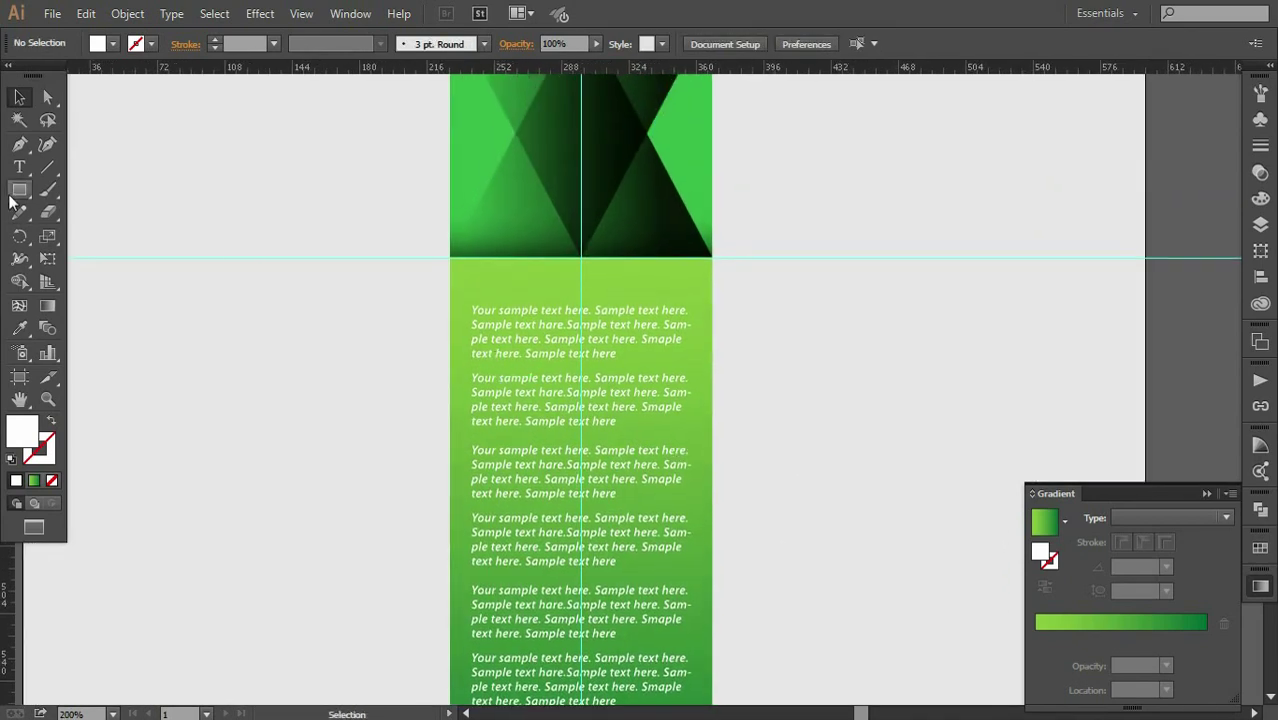
click(1206, 494)
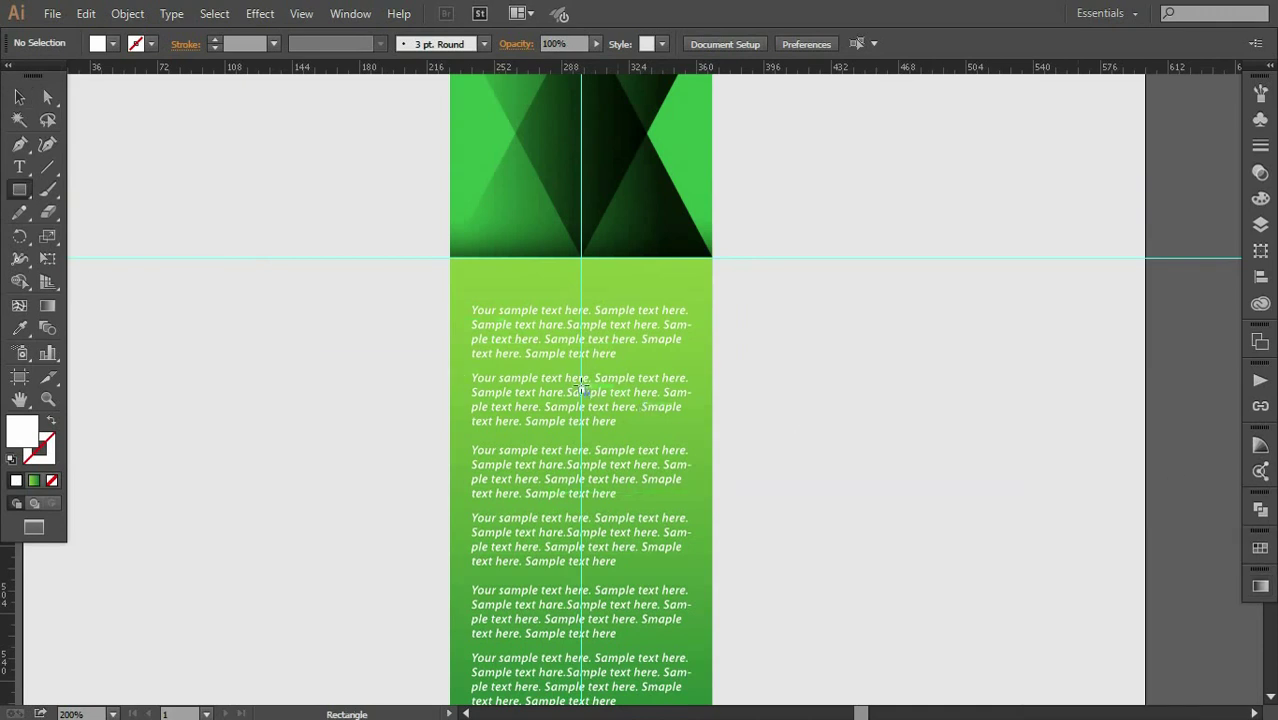
key(ctrl+plus)
drag(389, 239, 707, 238)
Position the thin rectangle and reduce it to 113.039 × 0.667 px
scroll(709, 290, up, 3)
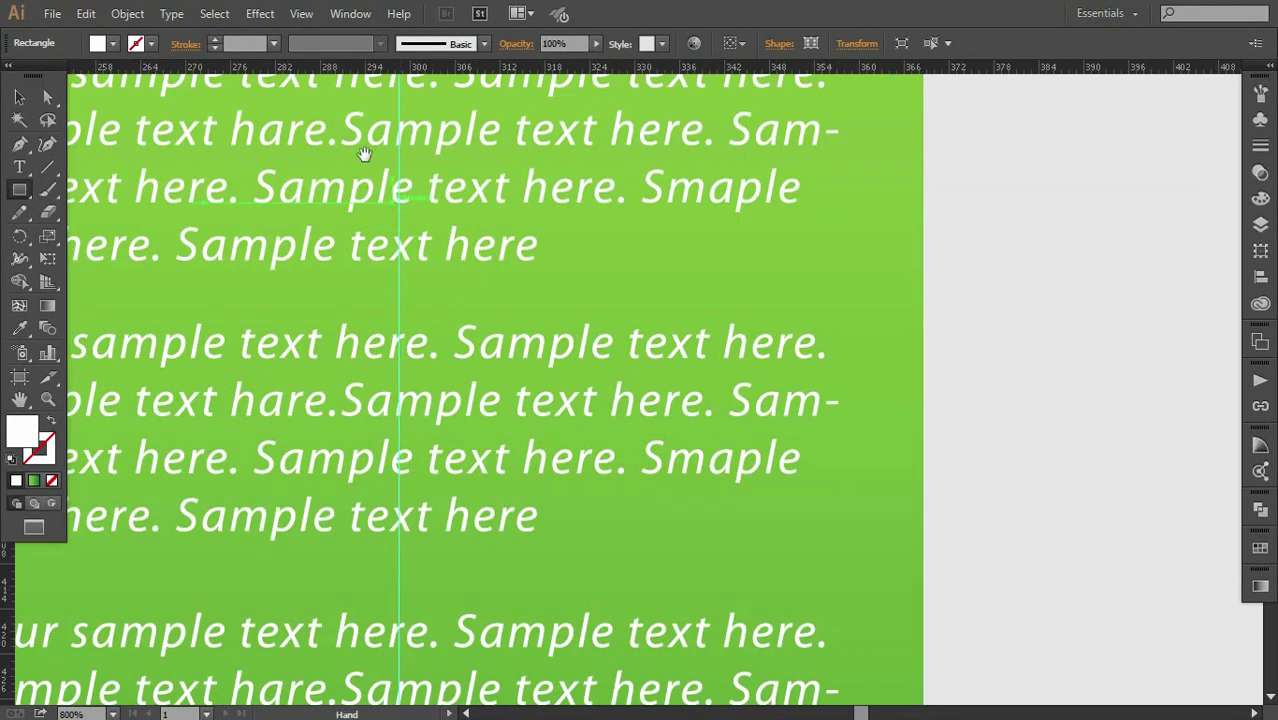
drag(396, 127, 576, 367)
key(ctrl+plus)
key(v)
drag(412, 271, 431, 270)
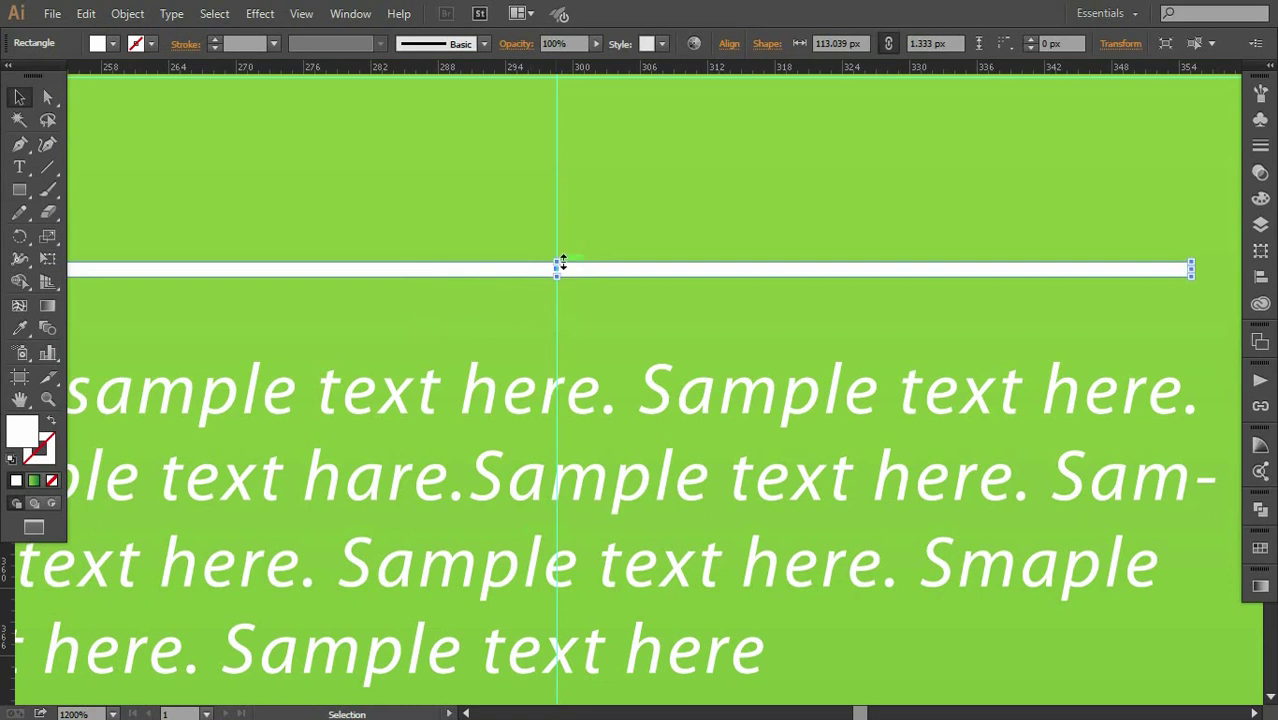
drag(562, 264, 568, 273)
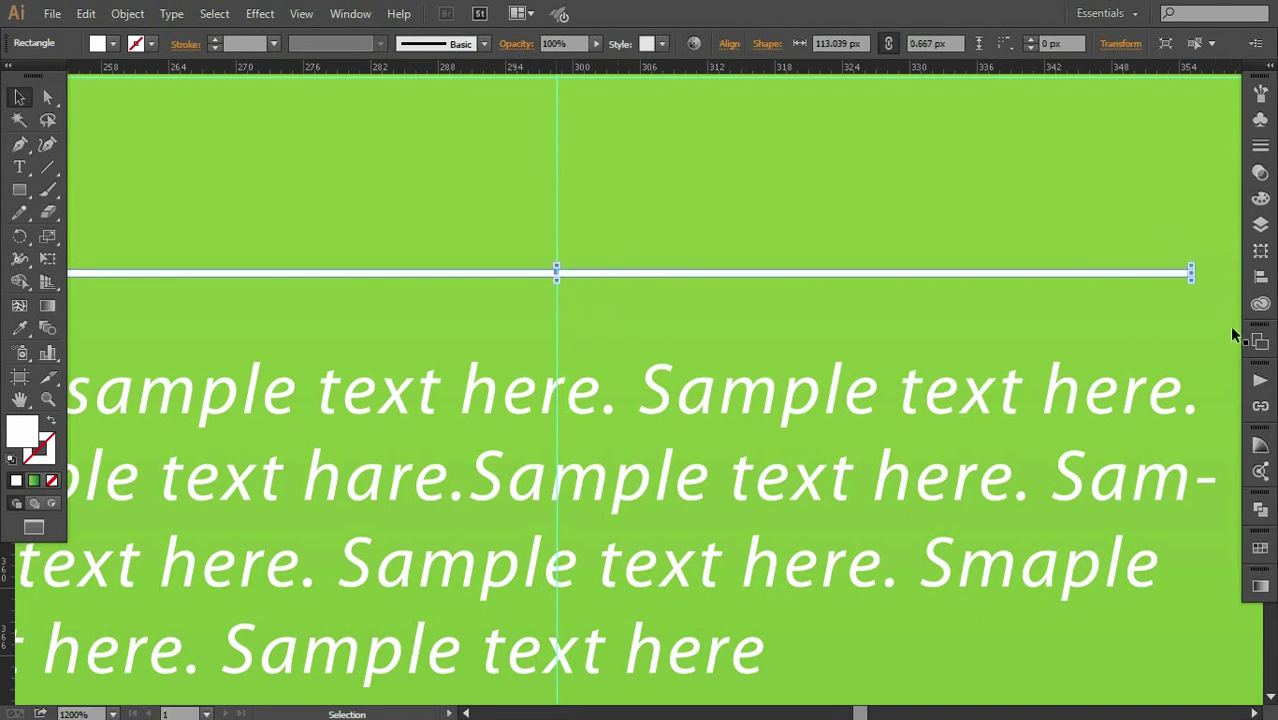
Fill the thin bar with a dark green swatch
click(1260, 547)
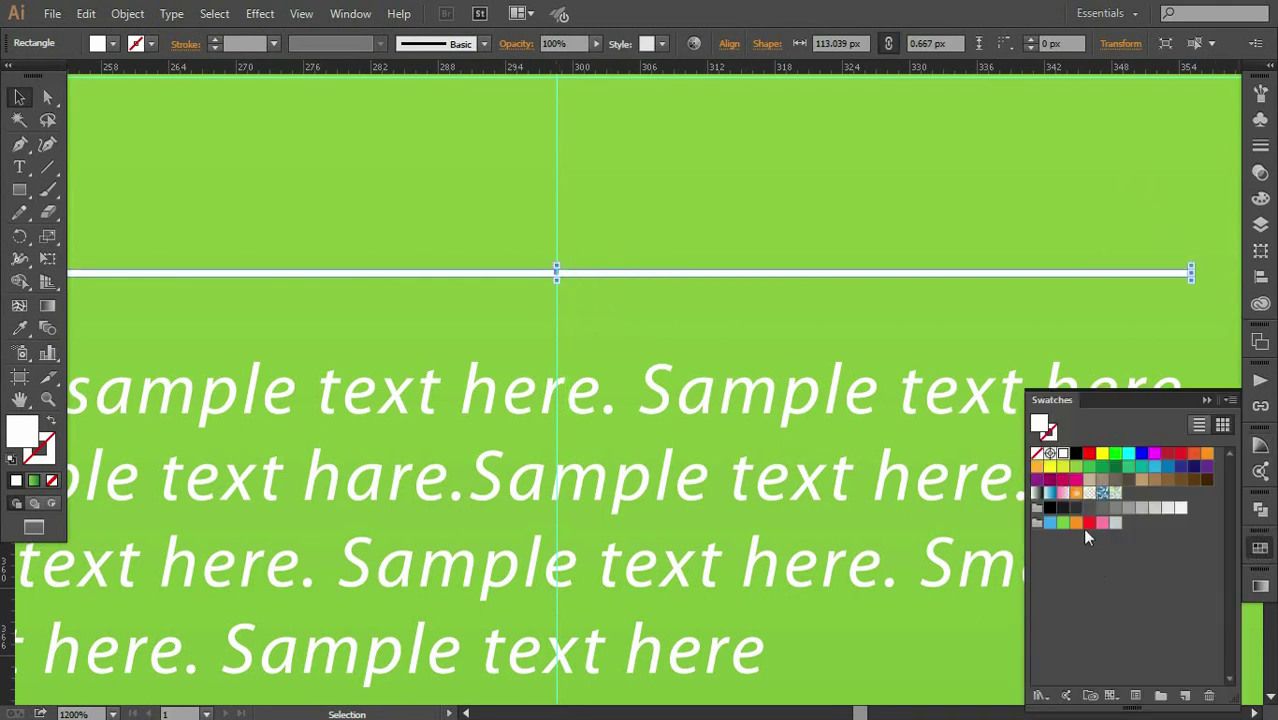
click(1078, 472)
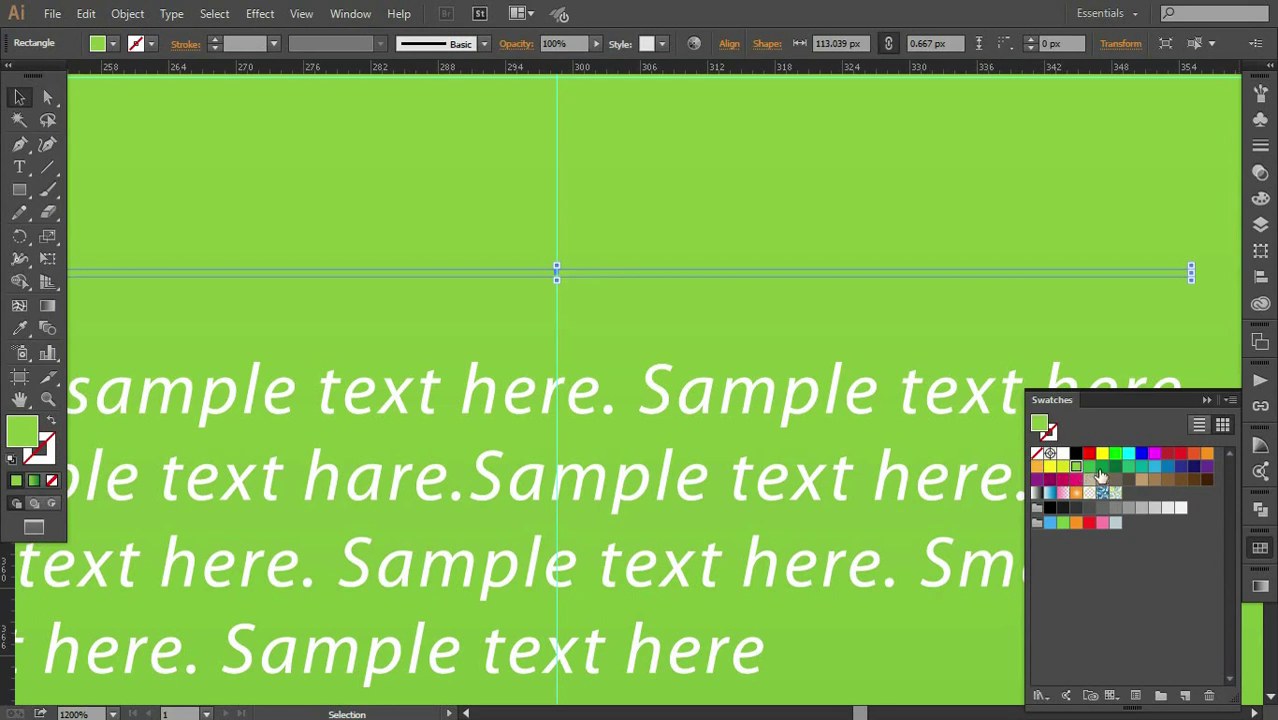
click(1090, 467)
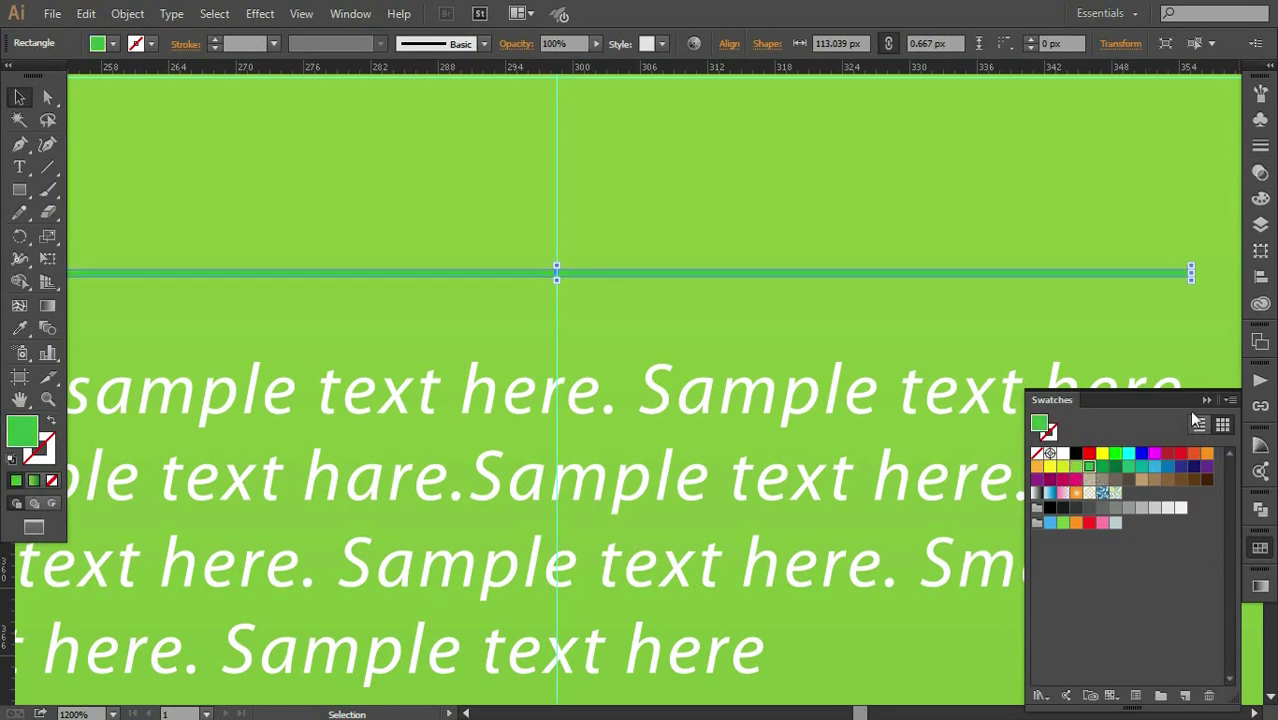
click(1043, 360)
Snap the bar's left edge to the guide and increase its height to 1.25 px
click(22, 100)
click(194, 150)
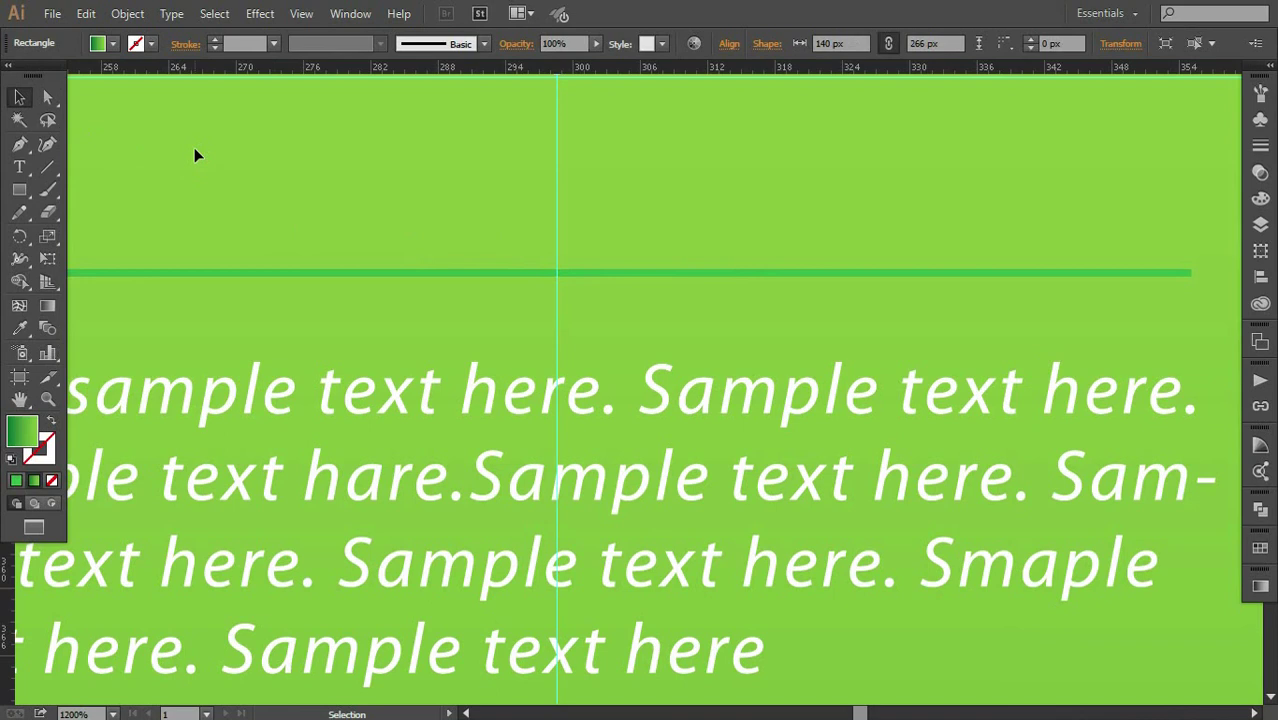
drag(588, 281, 557, 291)
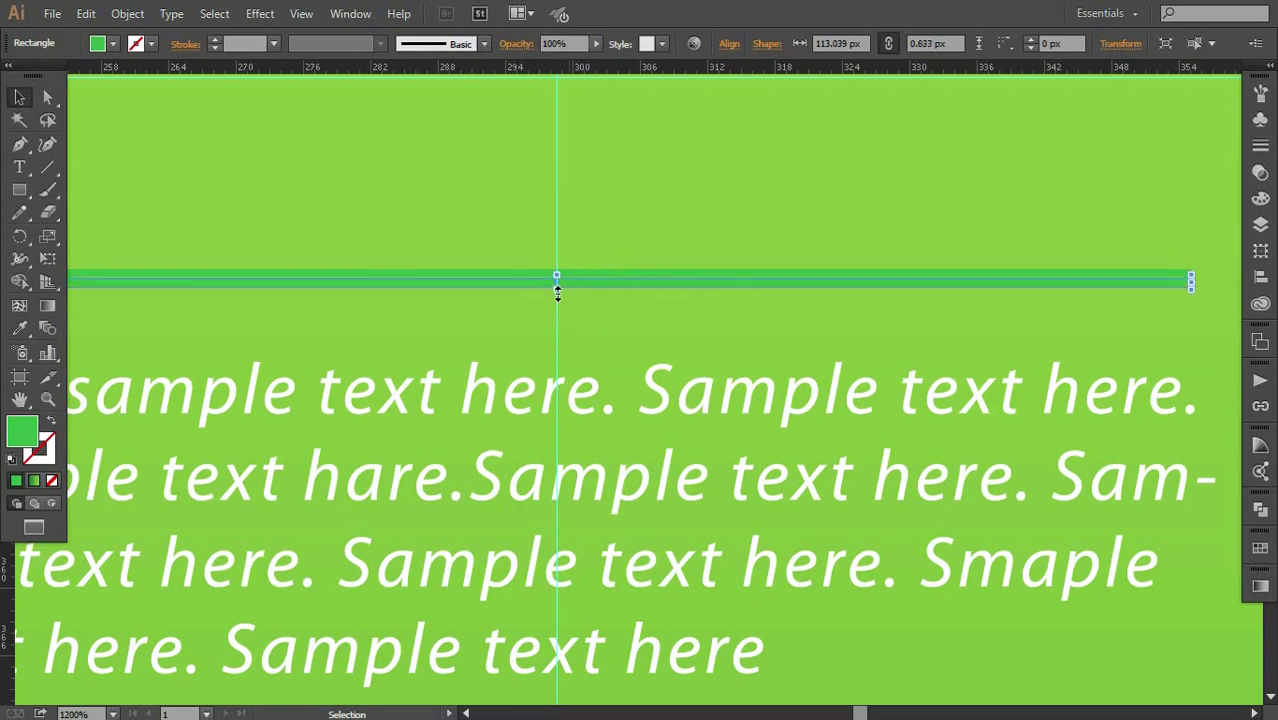
click(576, 315)
key(ctrl+plus)
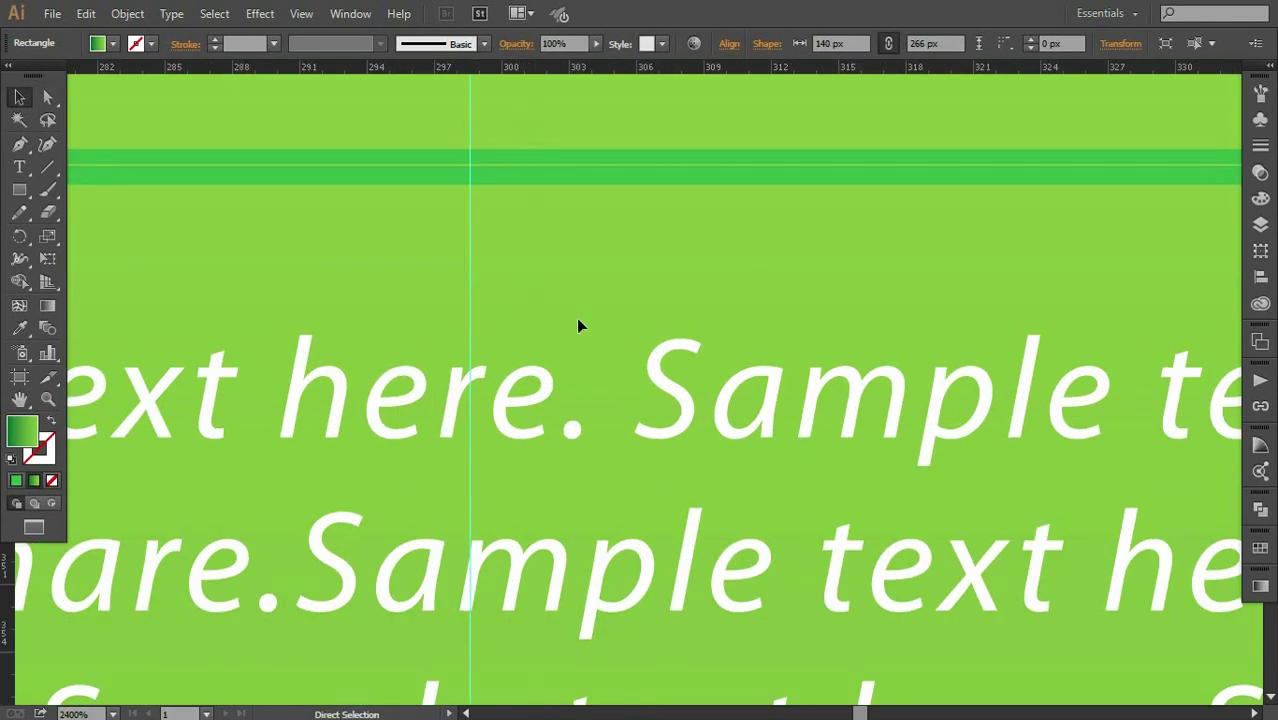
click(471, 178)
drag(470, 185, 470, 193)
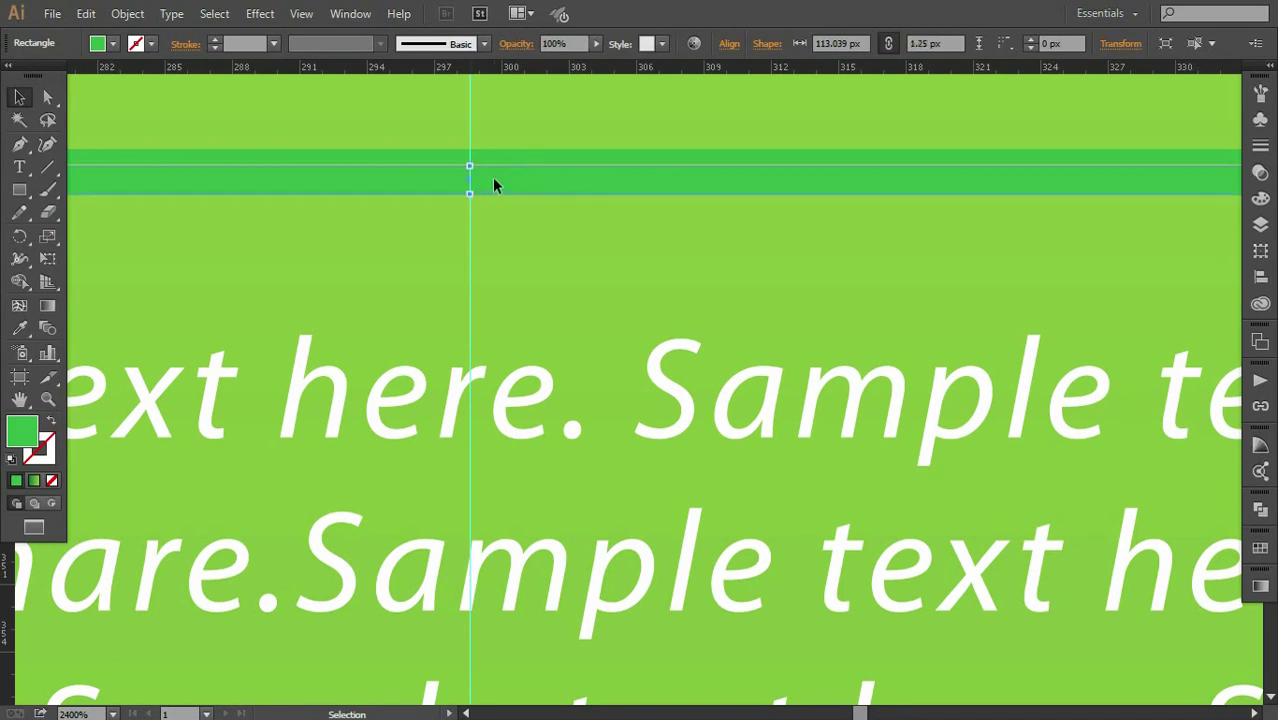
Alt-drag a copy slightly lower and give it a darker green fill
drag(493, 184, 494, 183)
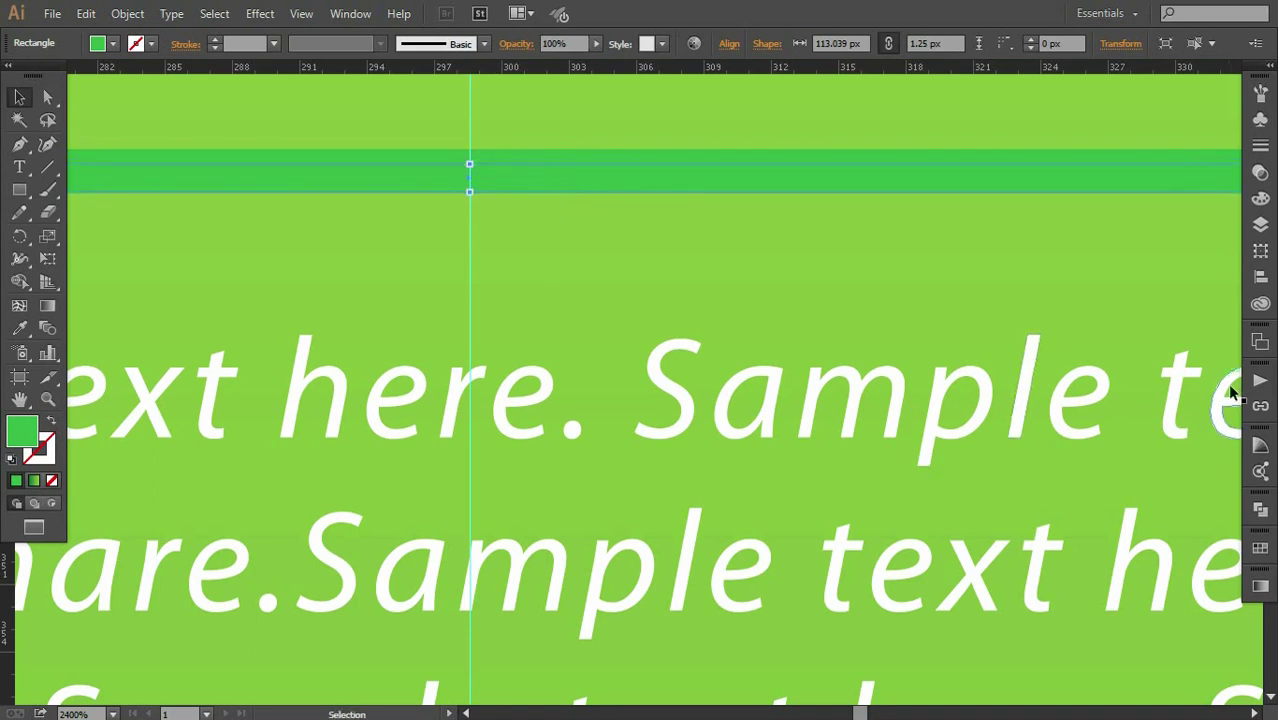
click(1259, 547)
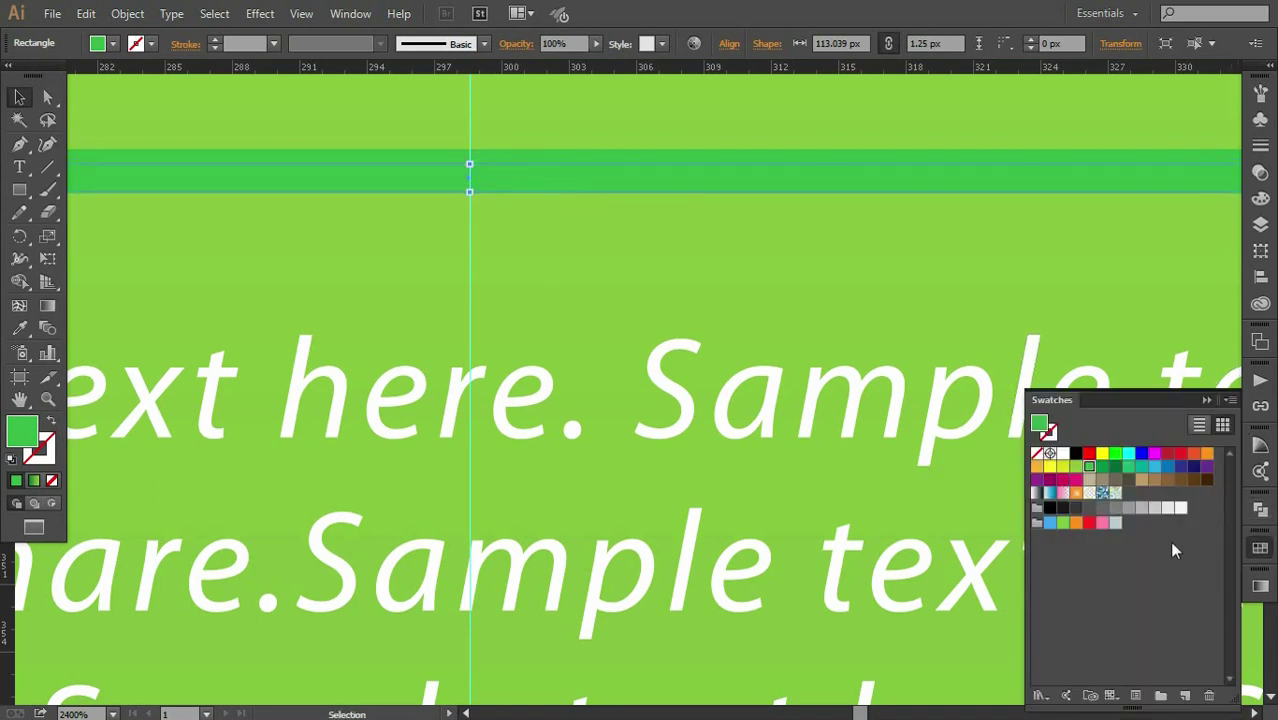
click(1090, 467)
click(1206, 400)
click(865, 291)
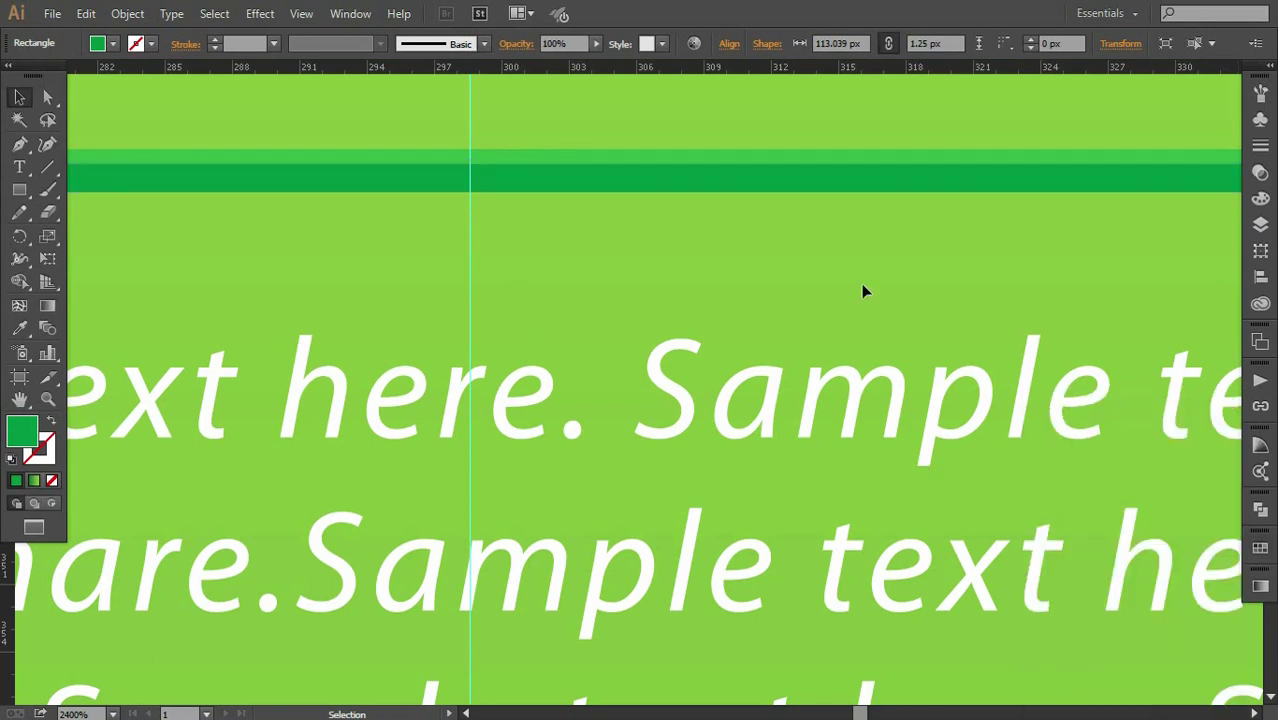
key(ctrl+minus)
key(ctrl+minus)
key(ctrl+minus)
key(ctrl+minus)
key(ctrl+minus)
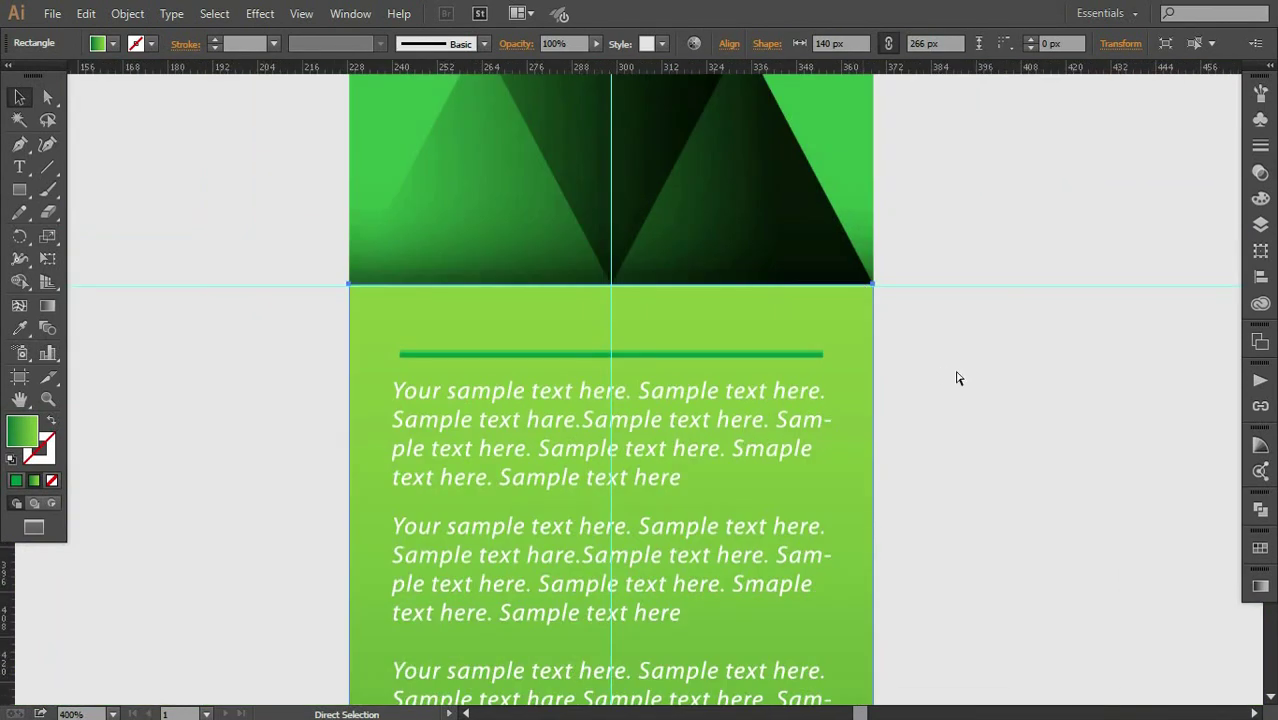
Select both divider bars and widen them to about 116.77 px
key(ctrl+plus)
click(893, 337)
shift+click(895, 341)
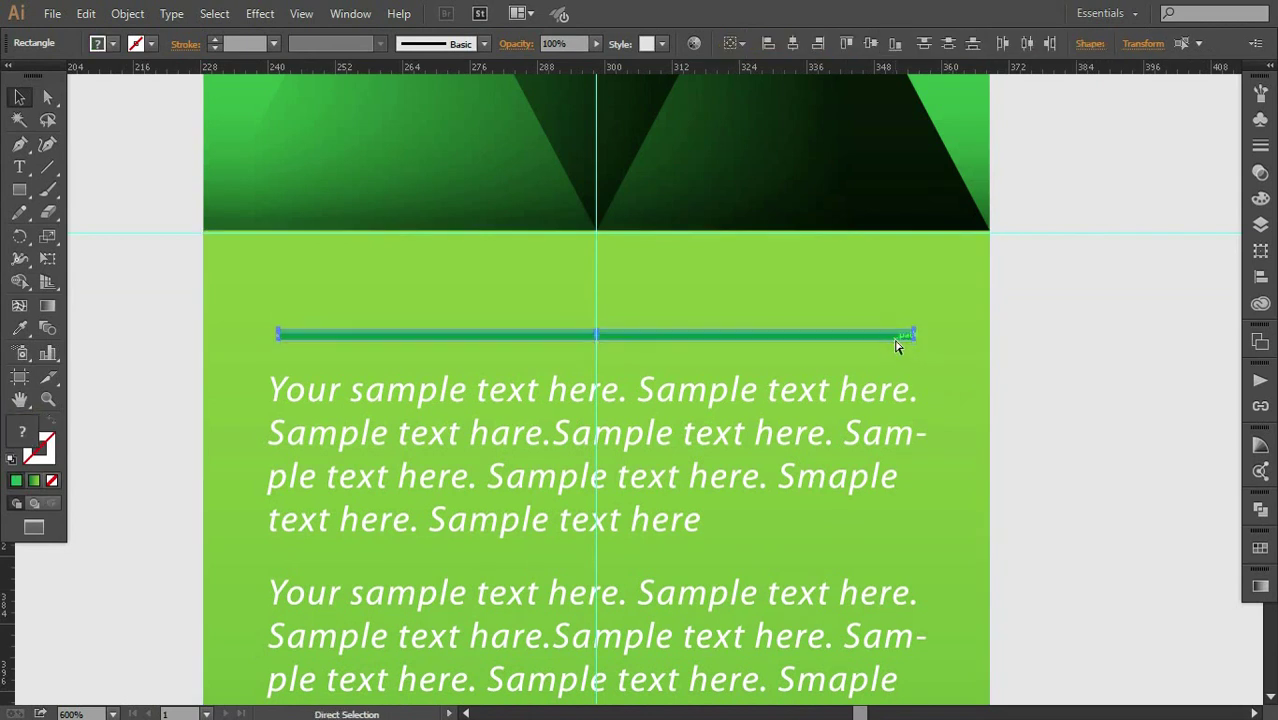
drag(913, 337, 928, 337)
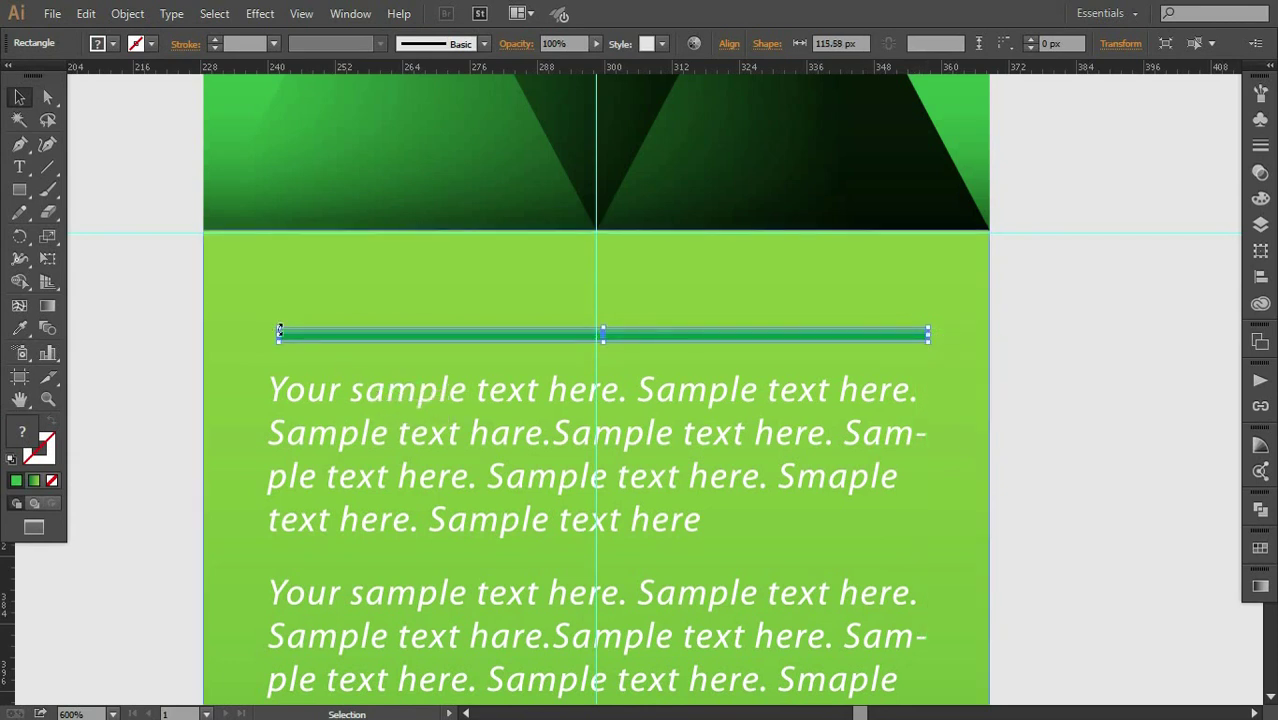
drag(278, 338, 271, 341)
key(Left)
key(Left)
Snap the bars' left edge onto the guide, centring the divider above the first paragraph
key(ctrl+plus)
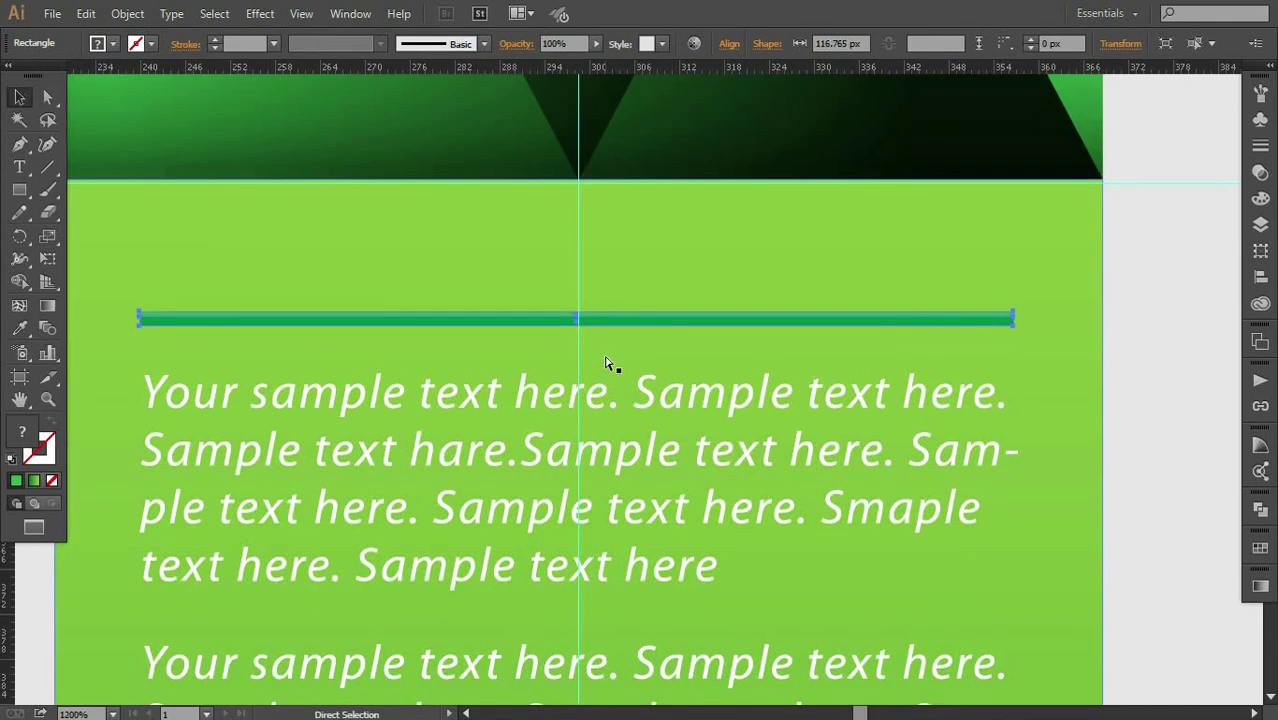
key(ctrl+plus)
key(ctrl+plus)
key(ctrl+plus)
drag(475, 182, 478, 182)
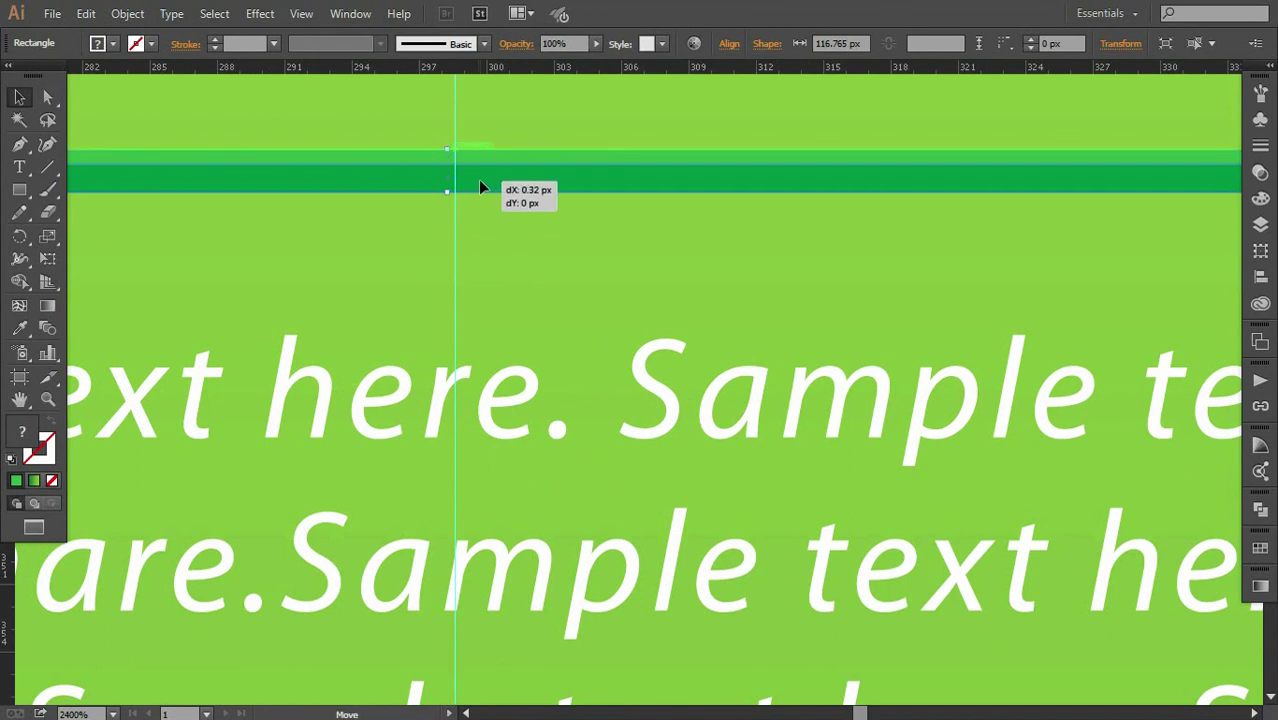
key(ctrl+minus)
key(ctrl+minus)
key(ctrl+minus)
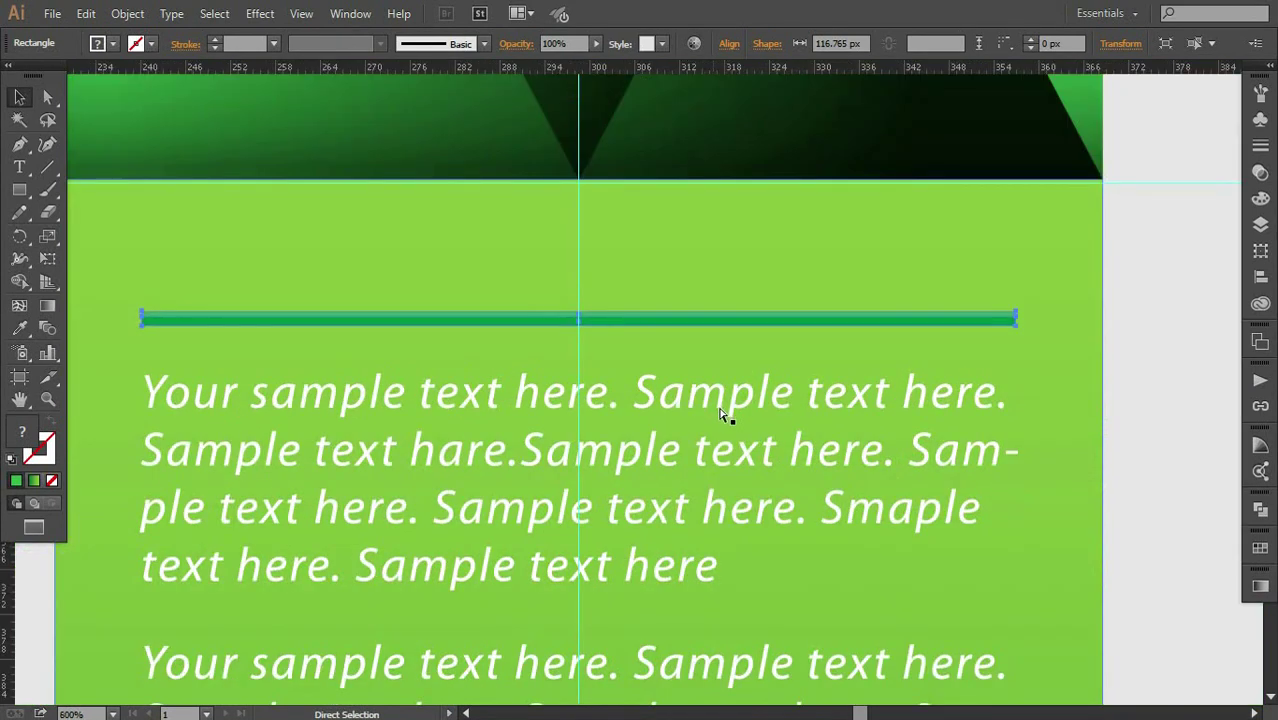
key(ctrl+minus)
key(ctrl+minus)
key(ctrl+minus)
drag(670, 456, 663, 332)
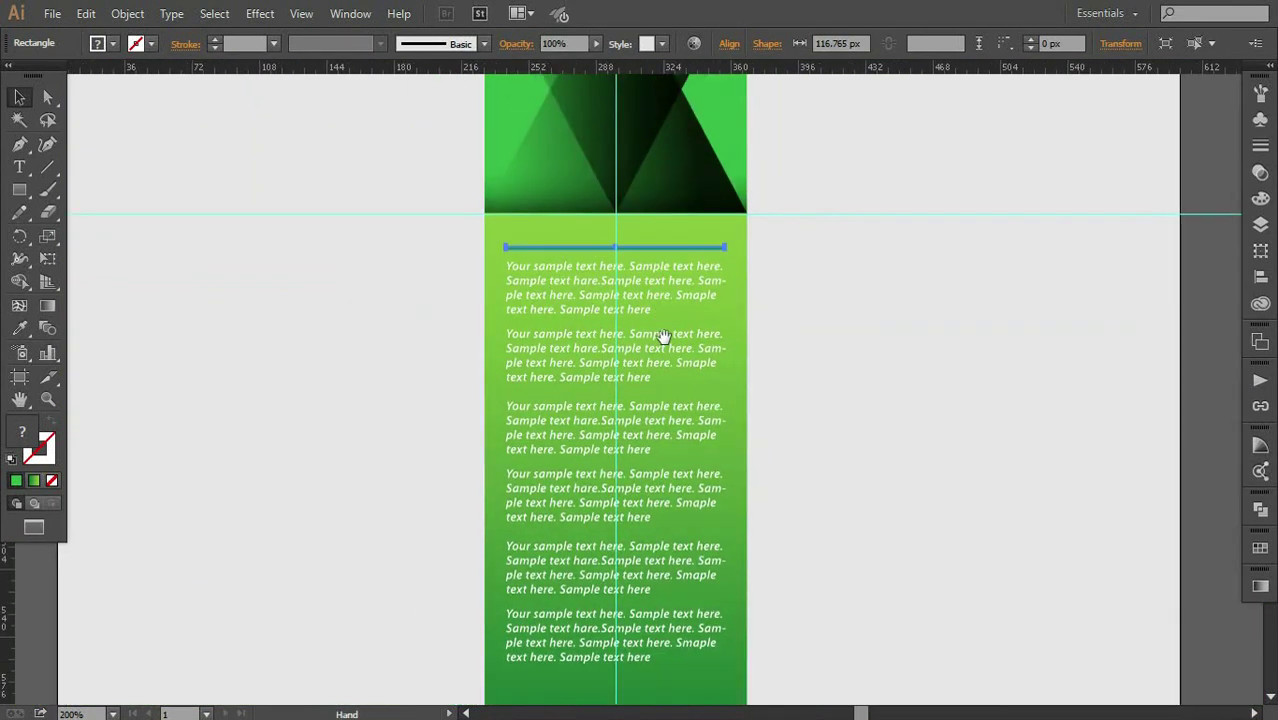
click(812, 420)
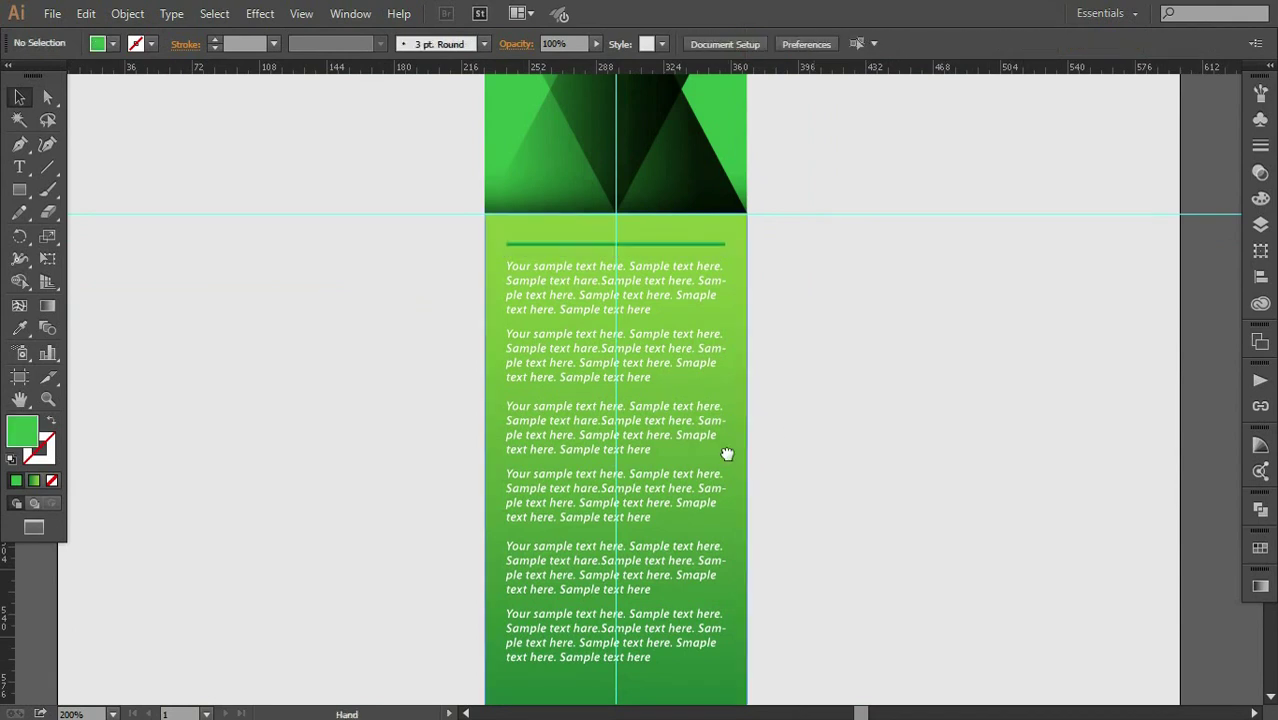
drag(727, 451, 717, 383)
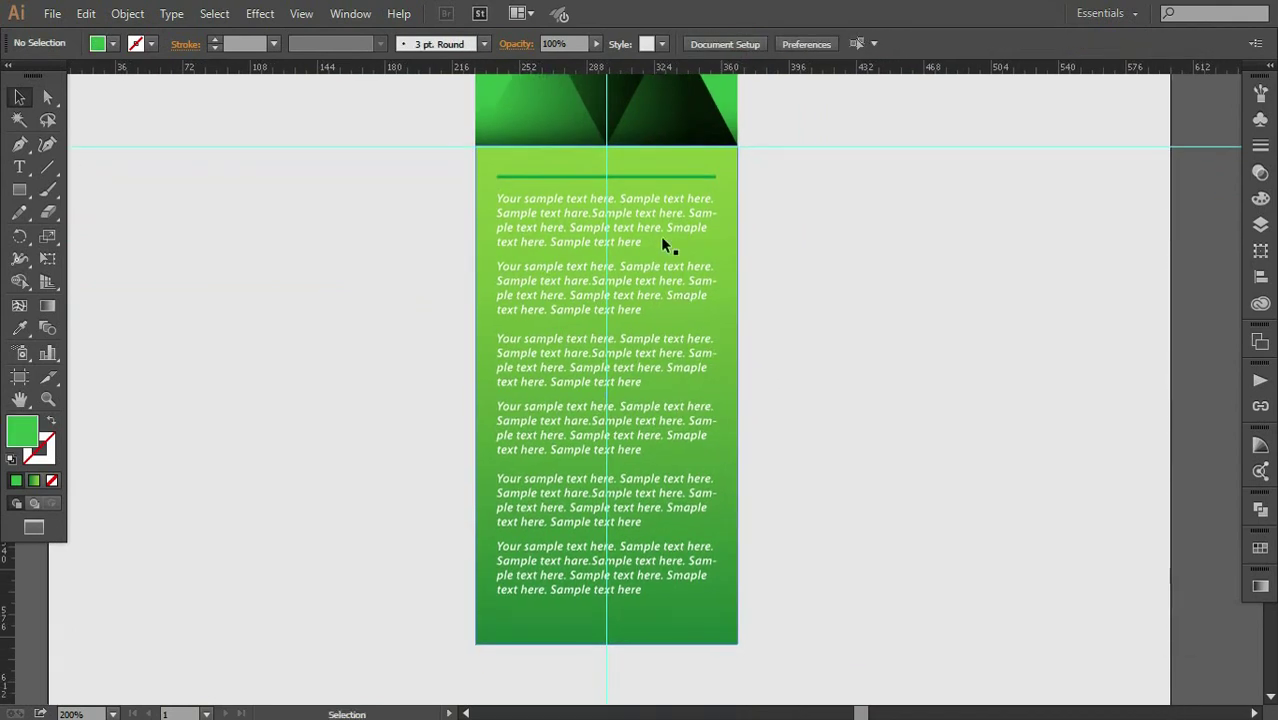
click(643, 180)
drag(640, 226, 690, 433)
Thin the darker lower green divider bar from below to about 0.792 px
click(843, 436)
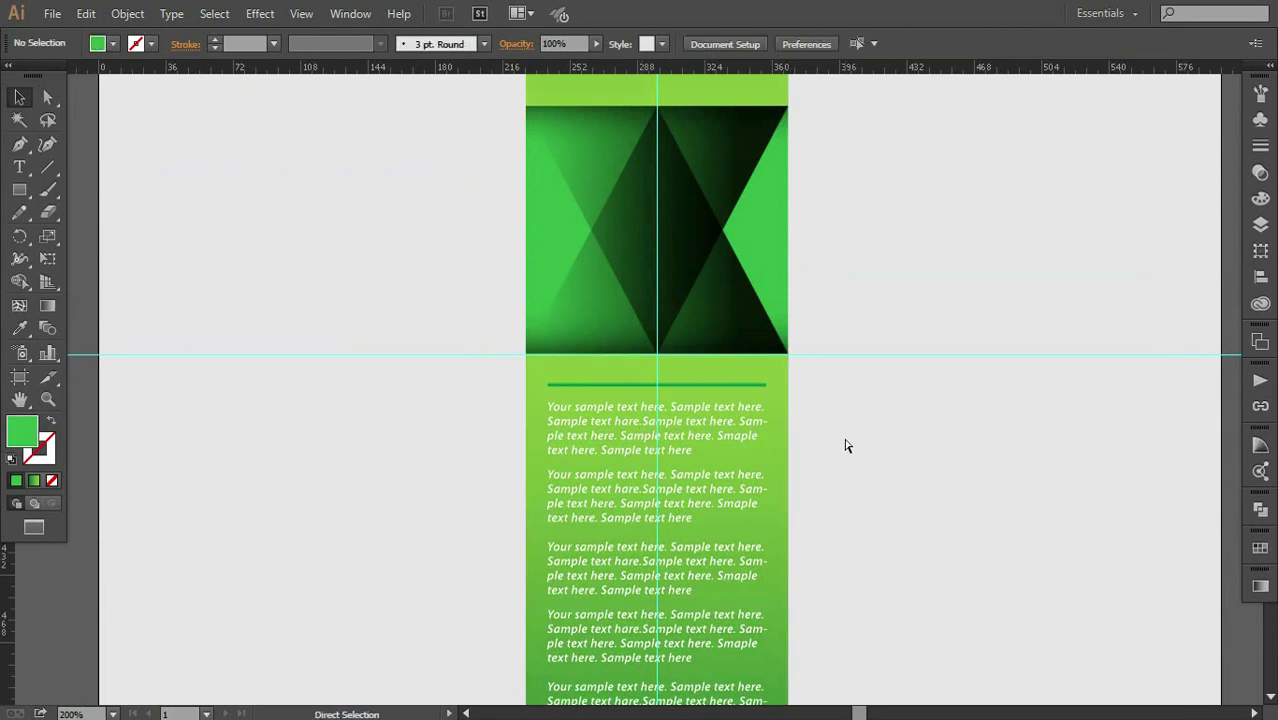
scroll(843, 440, up, 2)
scroll(799, 405, up, 4)
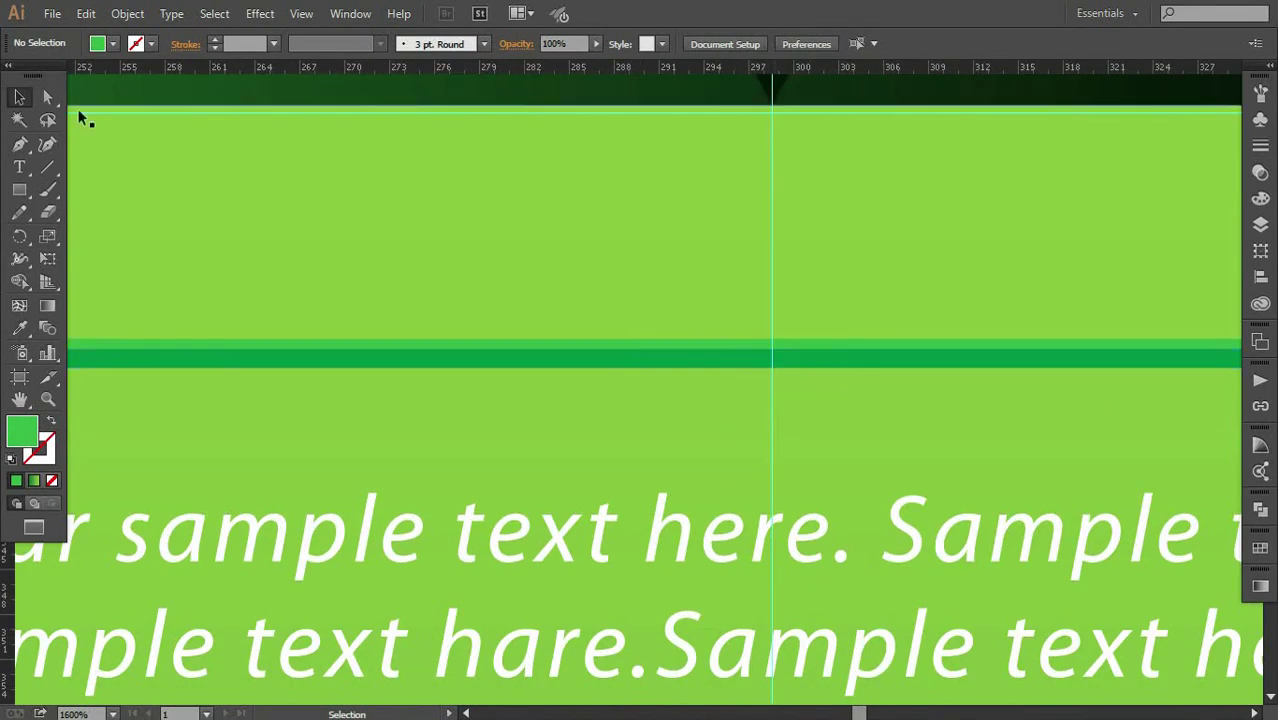
click(47, 97)
click(765, 412)
key(v)
drag(771, 367, 771, 364)
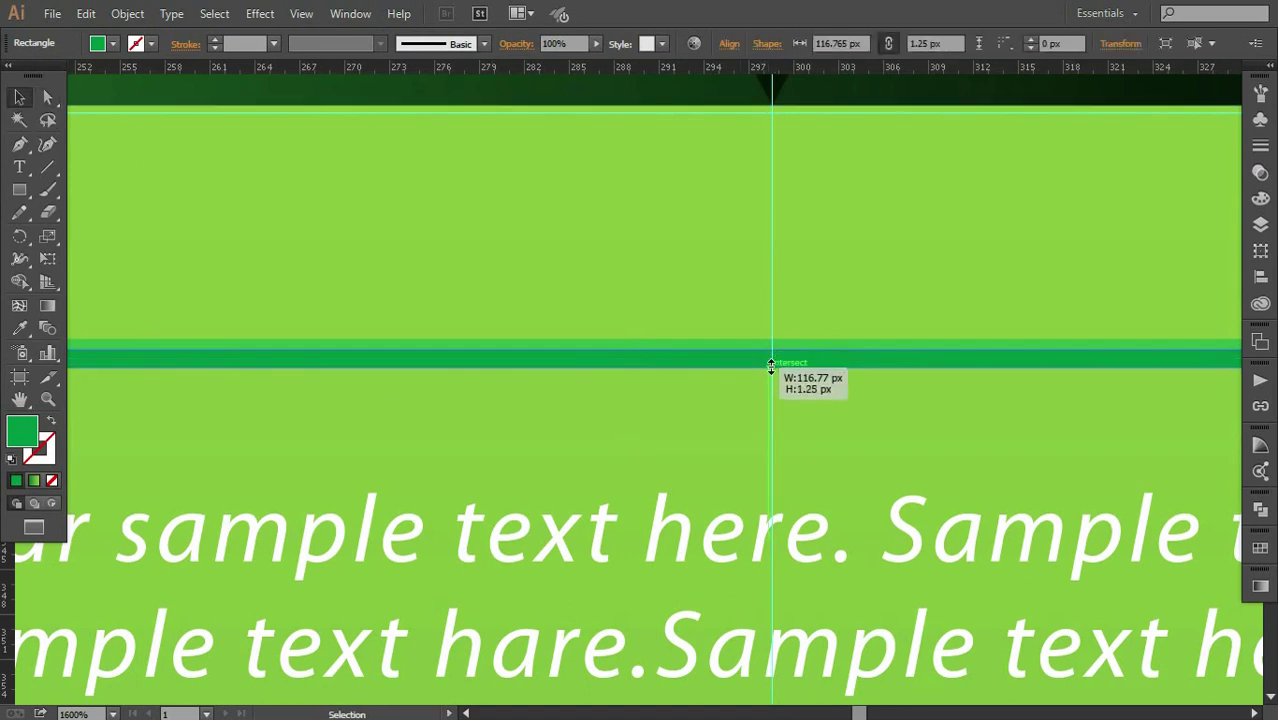
key(ctrl+equal)
key(ctrl+equal)
key(ctrl+equal)
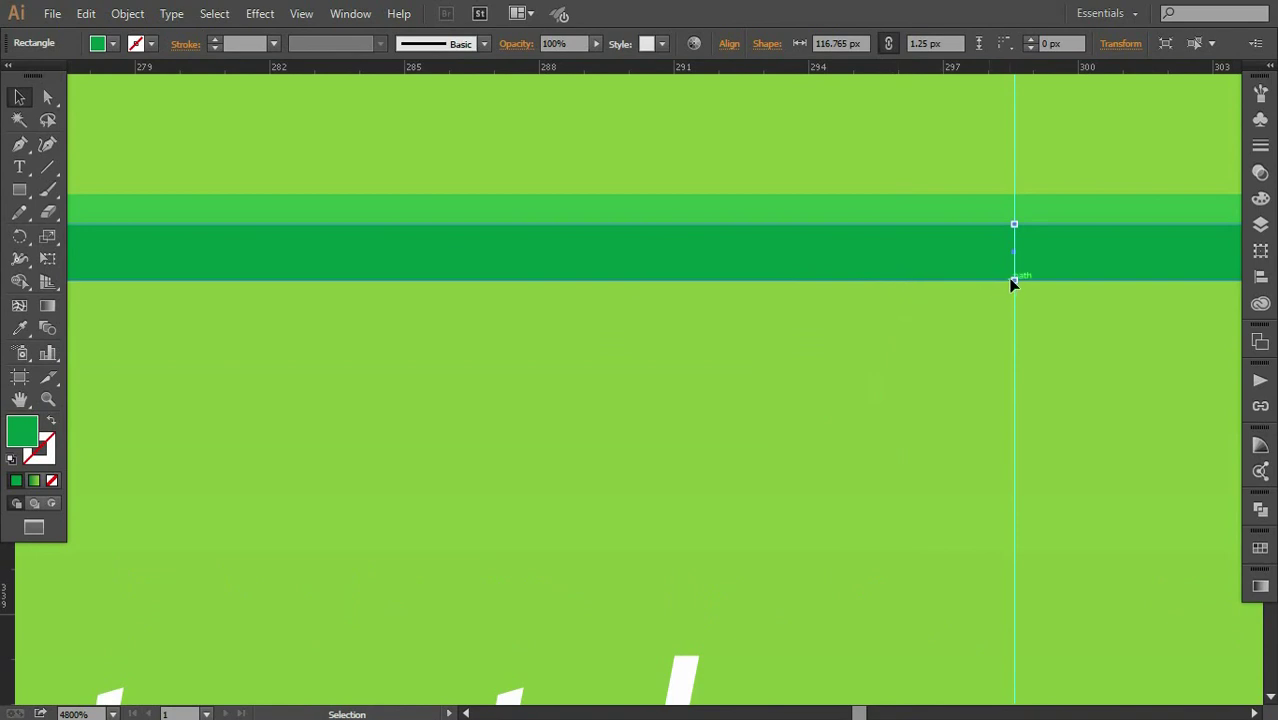
drag(1014, 281, 1014, 269)
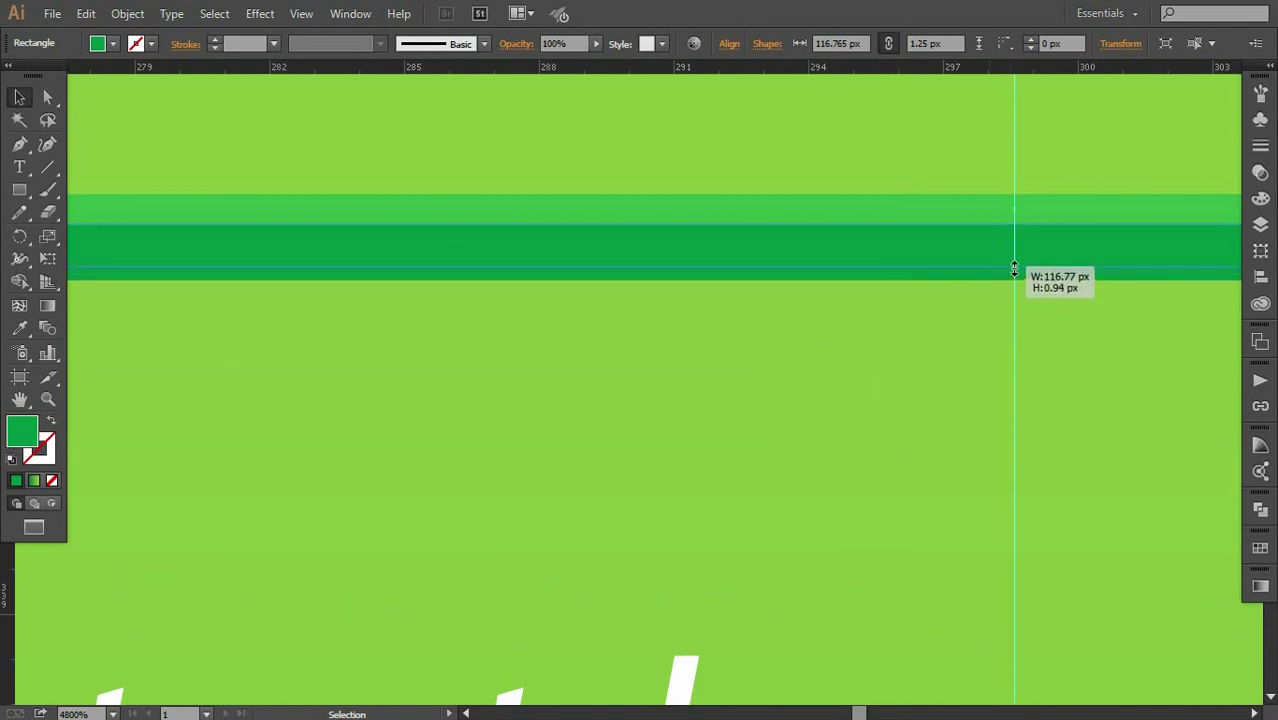
drag(1014, 269, 1014, 261)
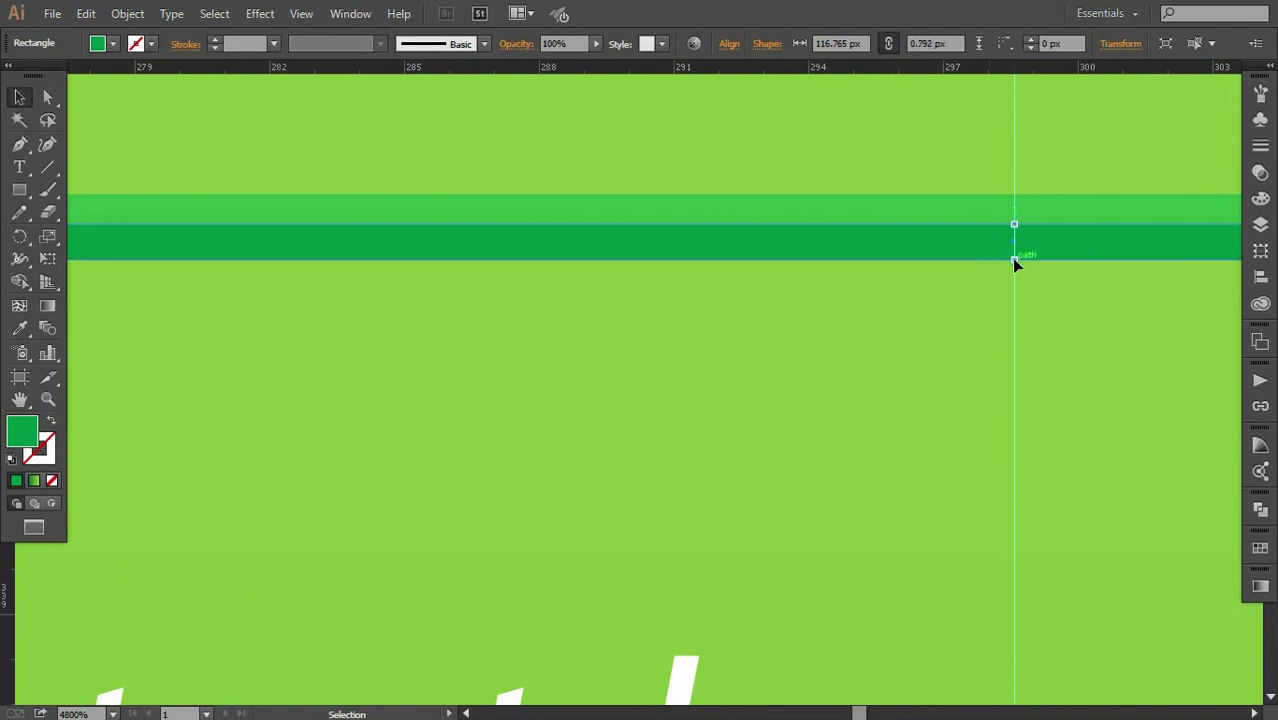
Thin the upper light-green bar from above with Direct Selection, then zoom out
click(931, 335)
click(920, 213)
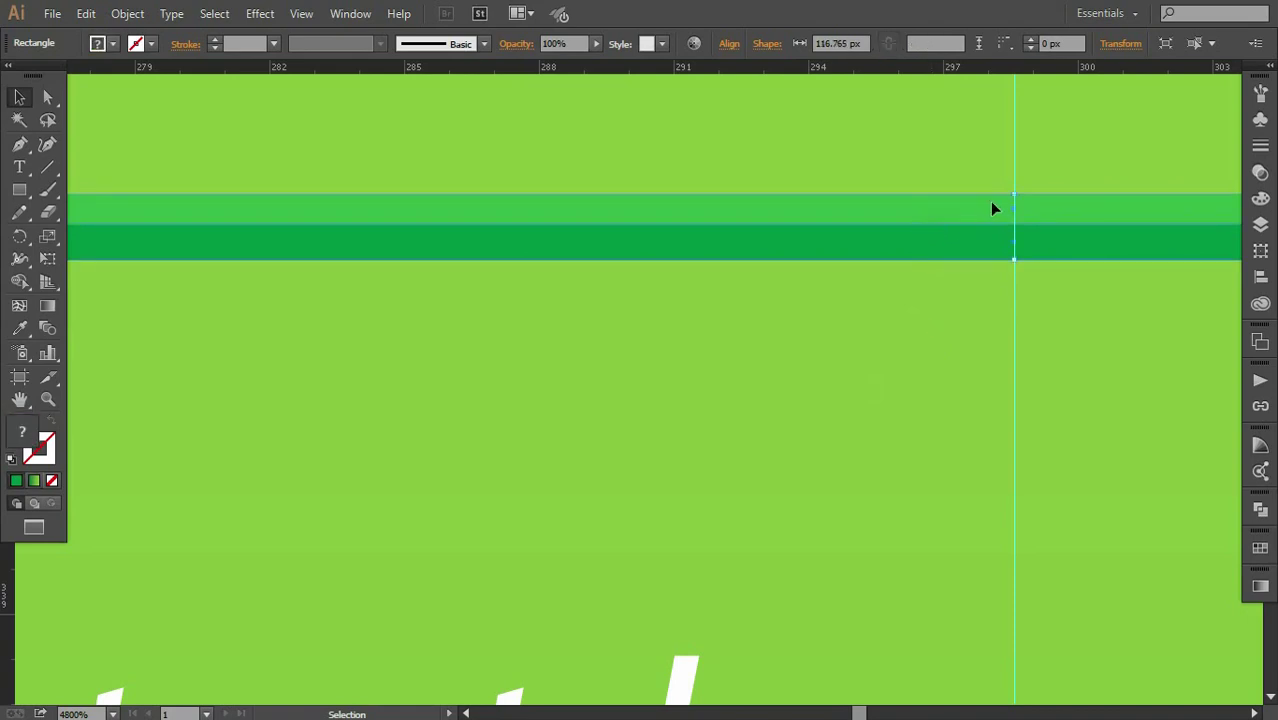
click(48, 99)
click(756, 220)
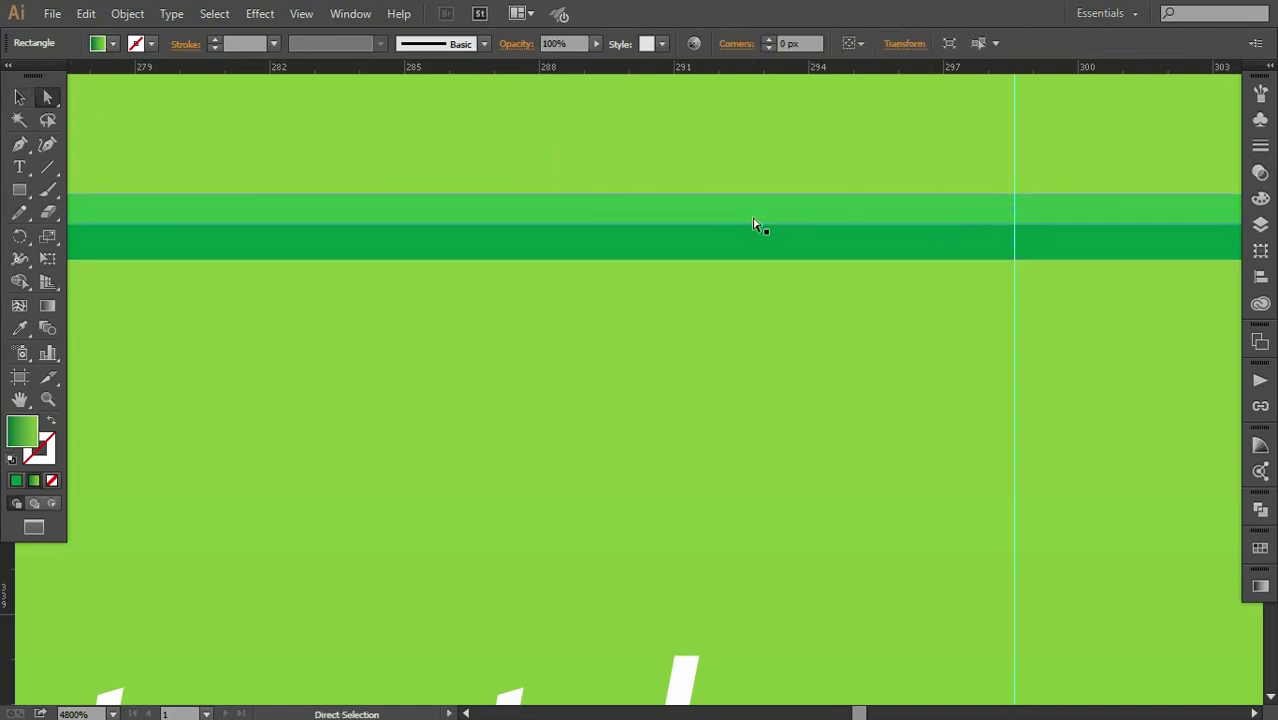
click(29, 100)
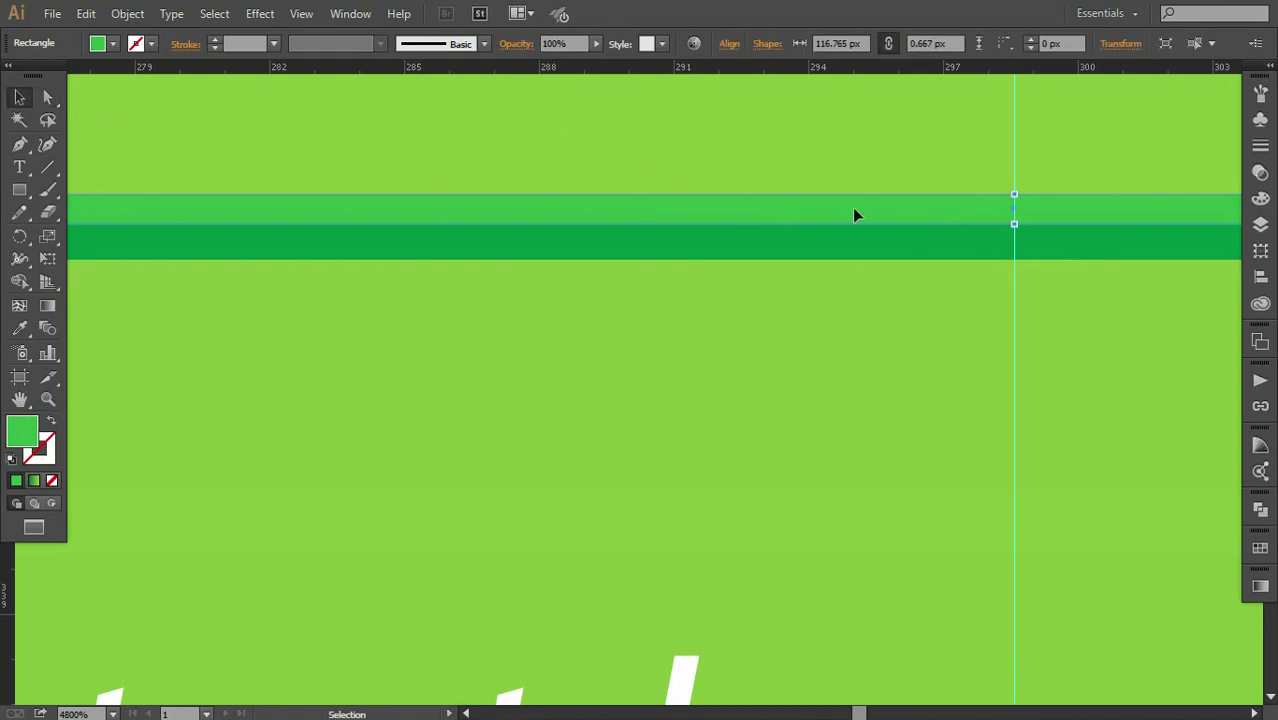
drag(1015, 193, 1015, 201)
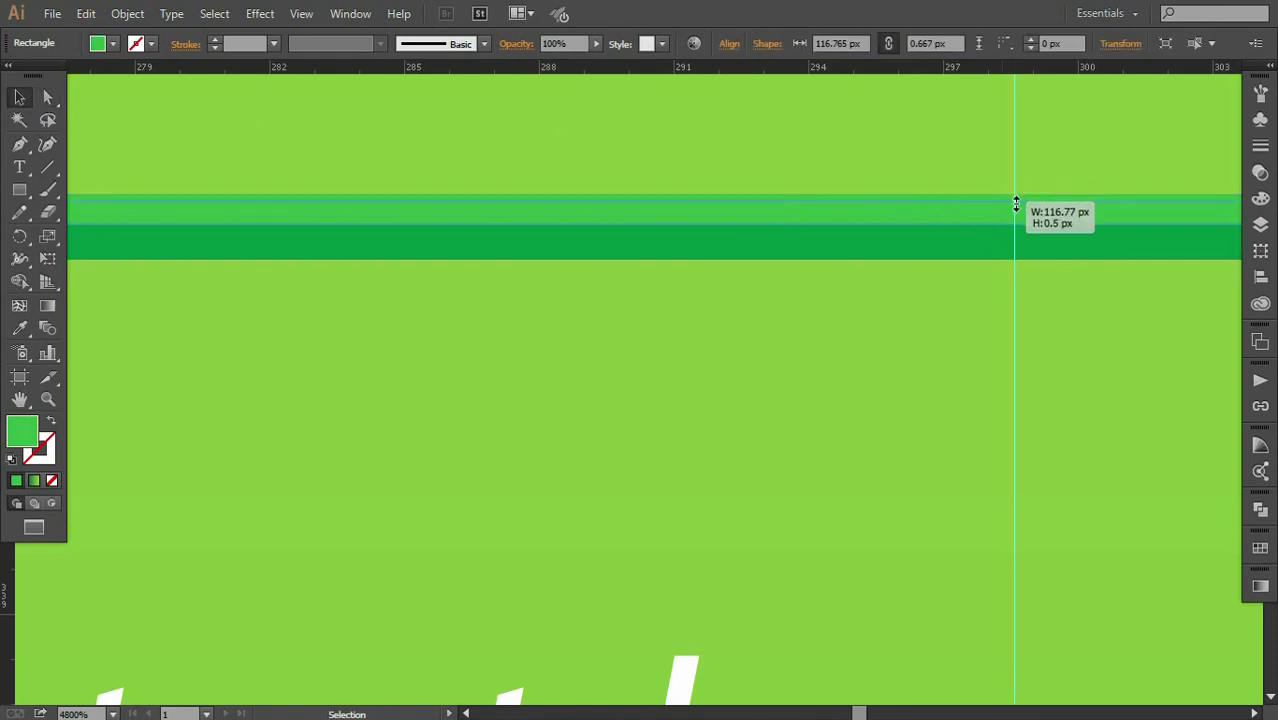
click(840, 180)
key(ctrl+0)
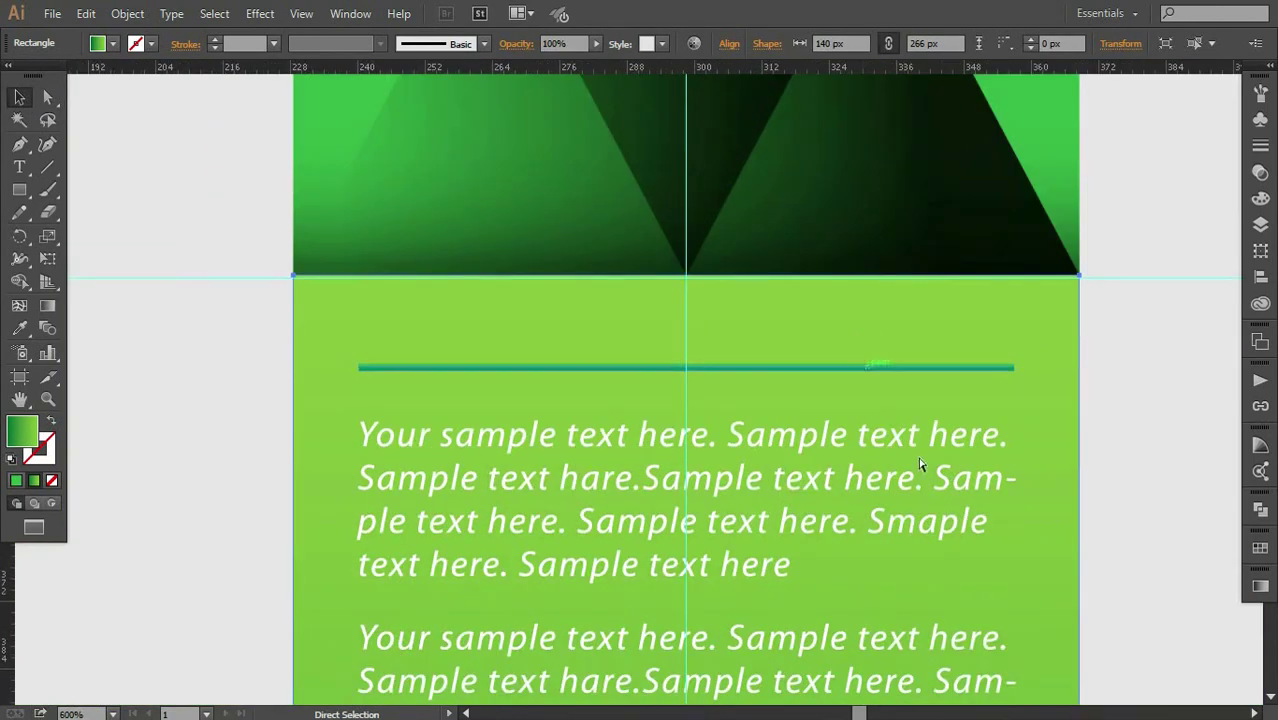
click(973, 497)
drag(973, 497, 841, 448)
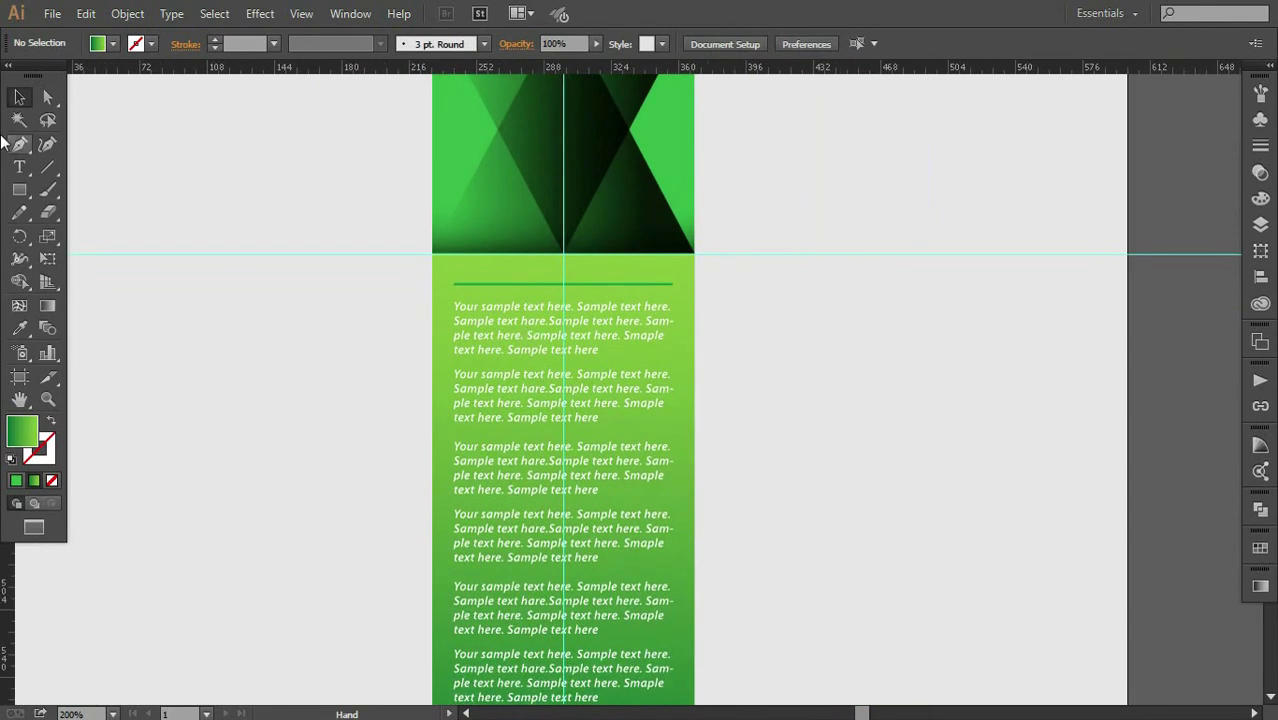
Duplicate the thin divider line to below the last sample text block
drag(317, 305, 319, 213)
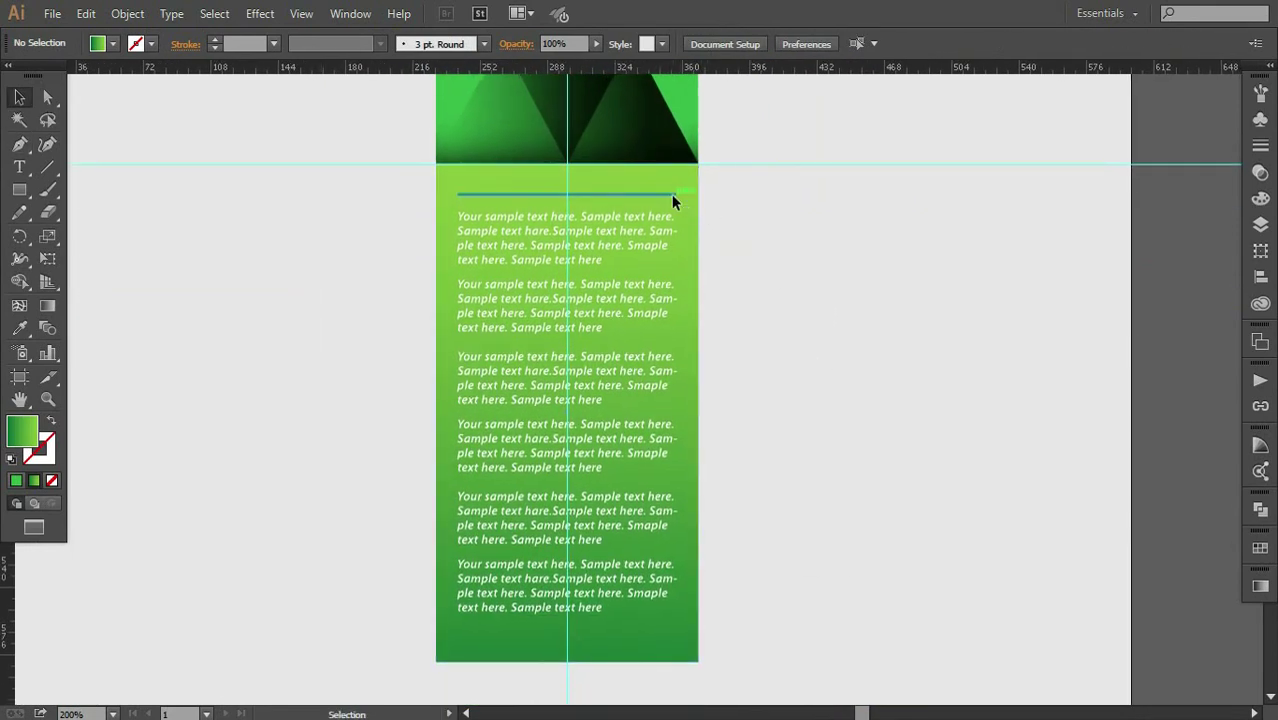
click(671, 194)
drag(657, 206, 652, 634)
Select the text blocks and top divider, nudge them down and back up
shift+click(589, 606)
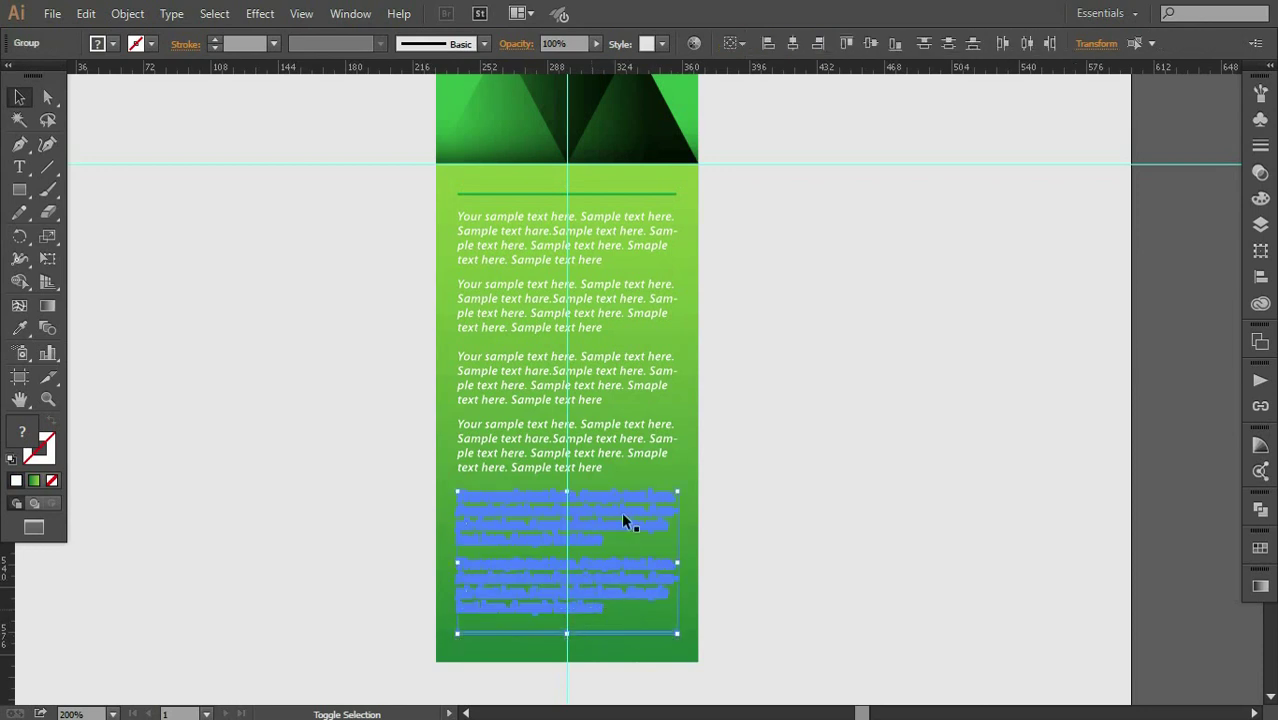
shift+click(628, 430)
shift+click(627, 312)
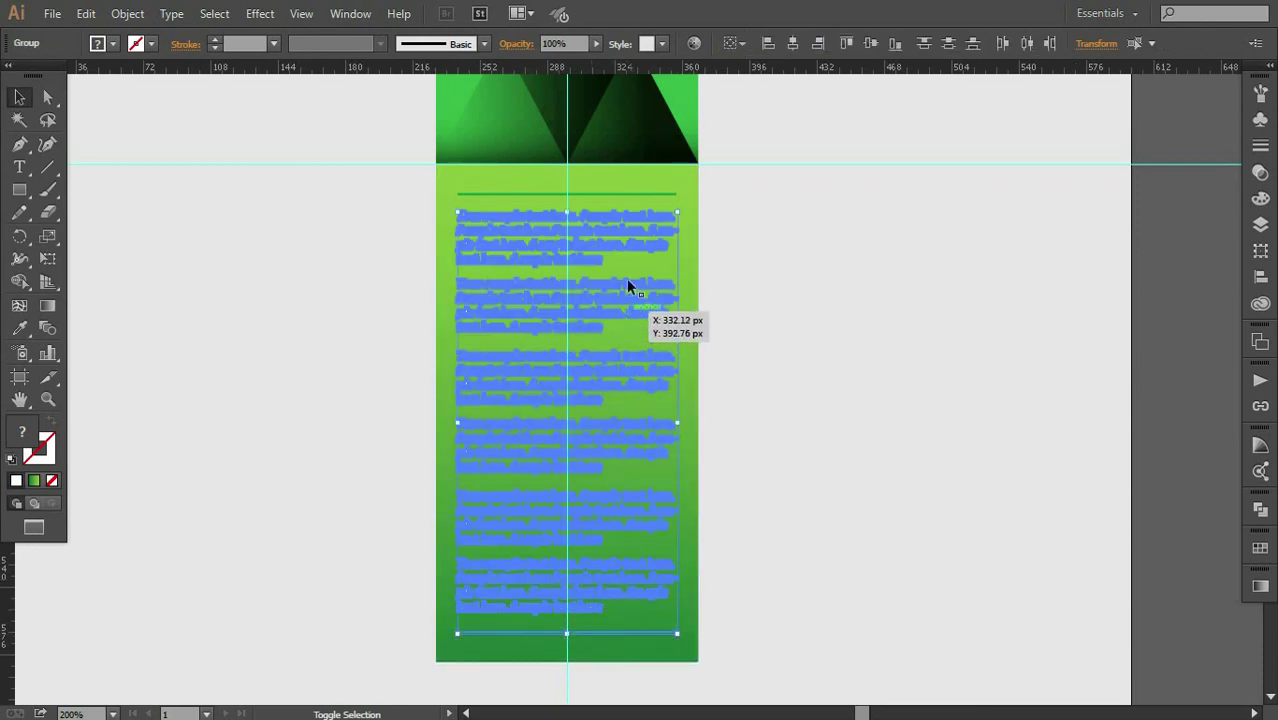
shift+click(631, 194)
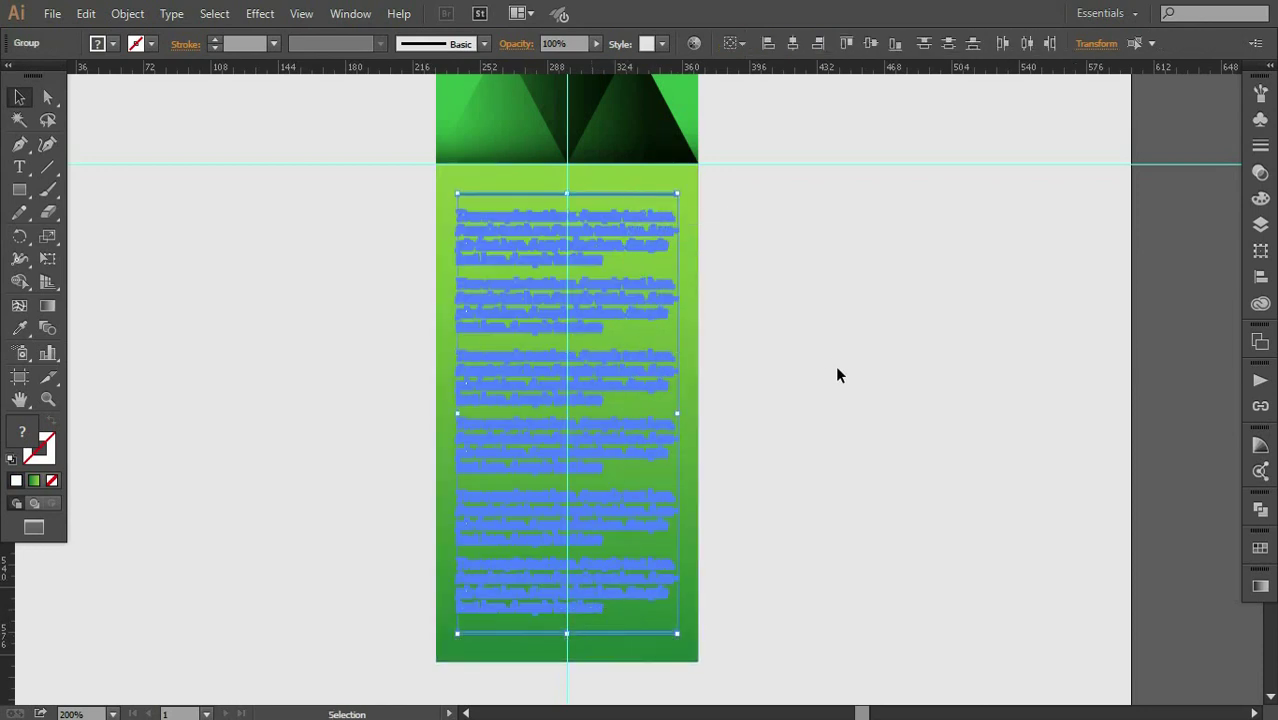
key(Down)
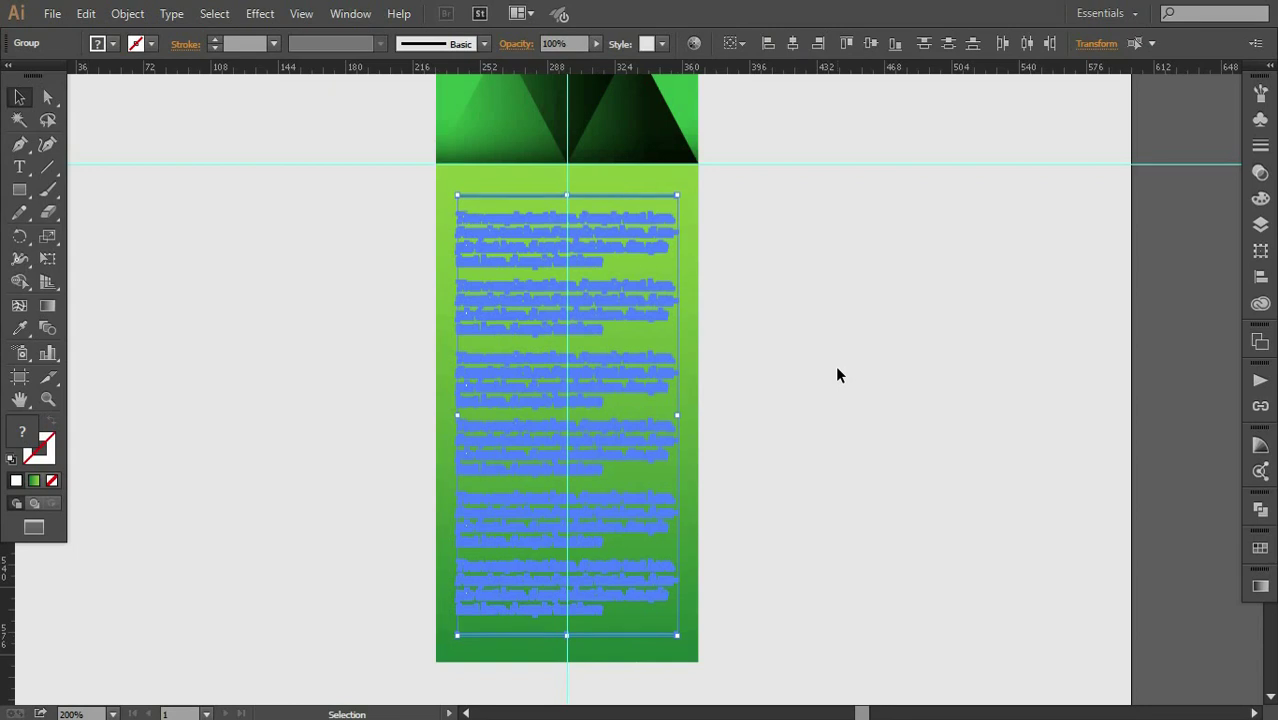
key(Up)
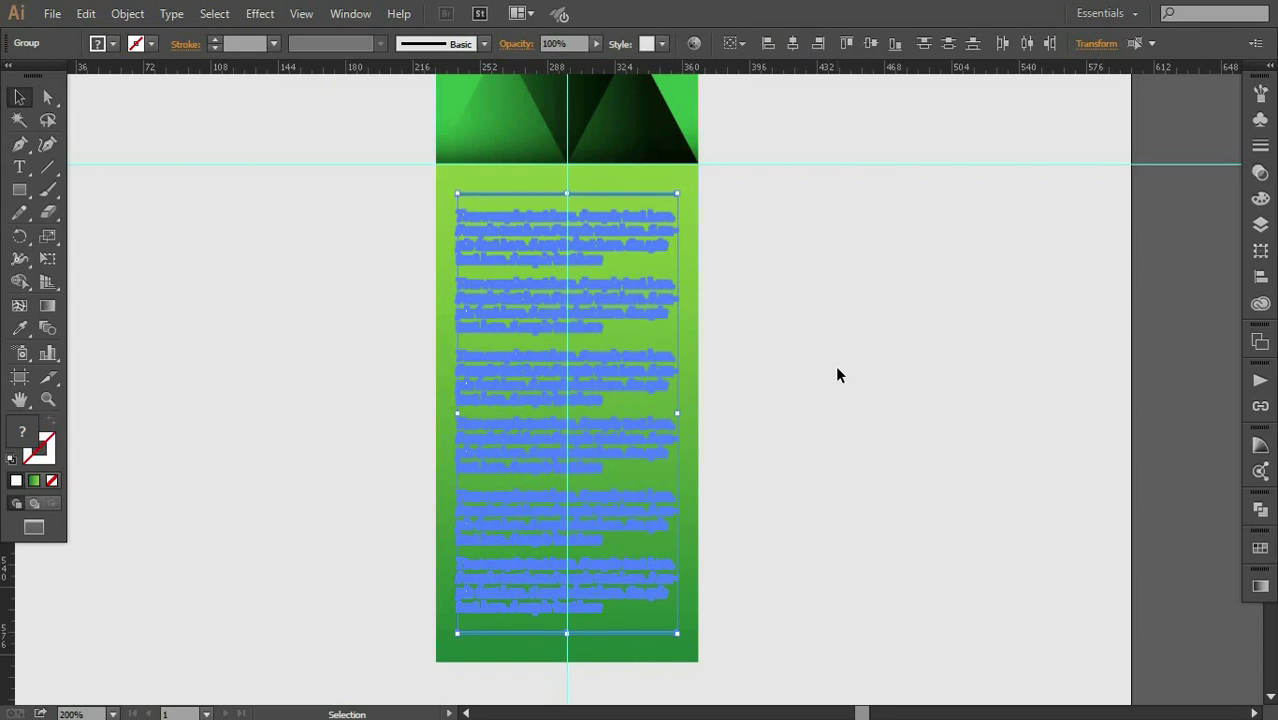
click(838, 374)
key(ctrl+minus)
key(ctrl+minus)
key(ctrl+plus)
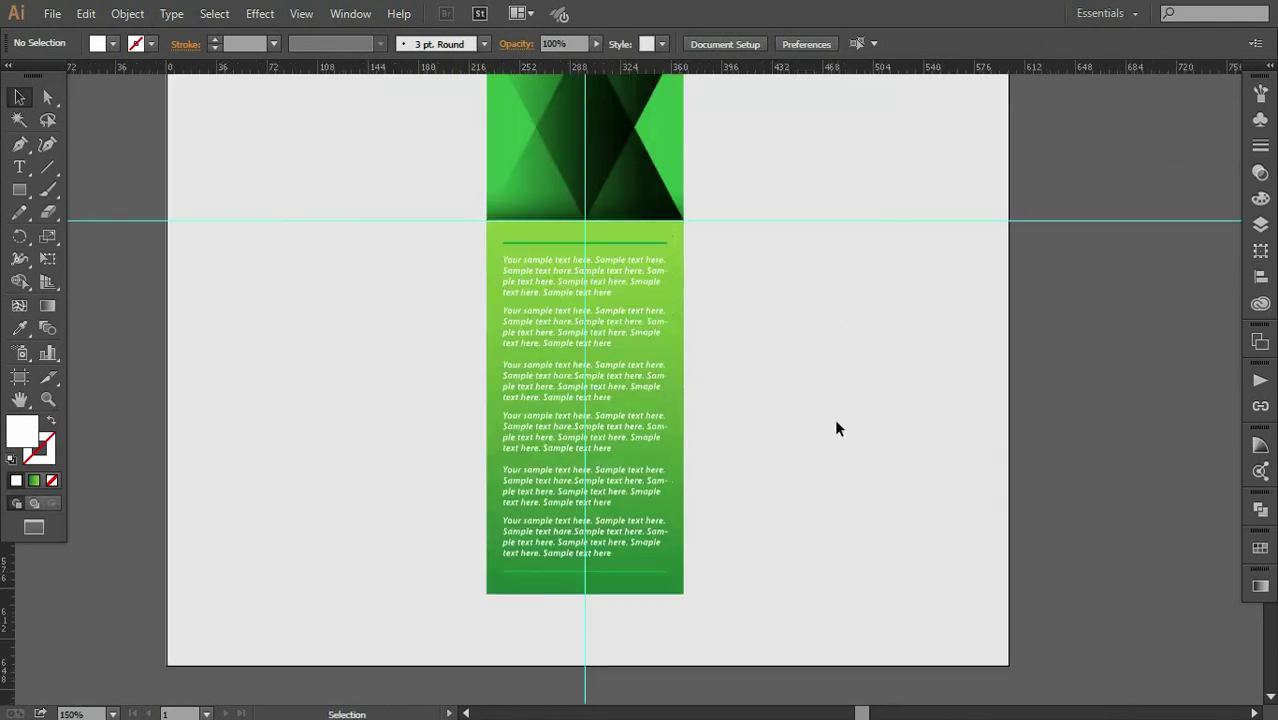
drag(739, 308, 745, 422)
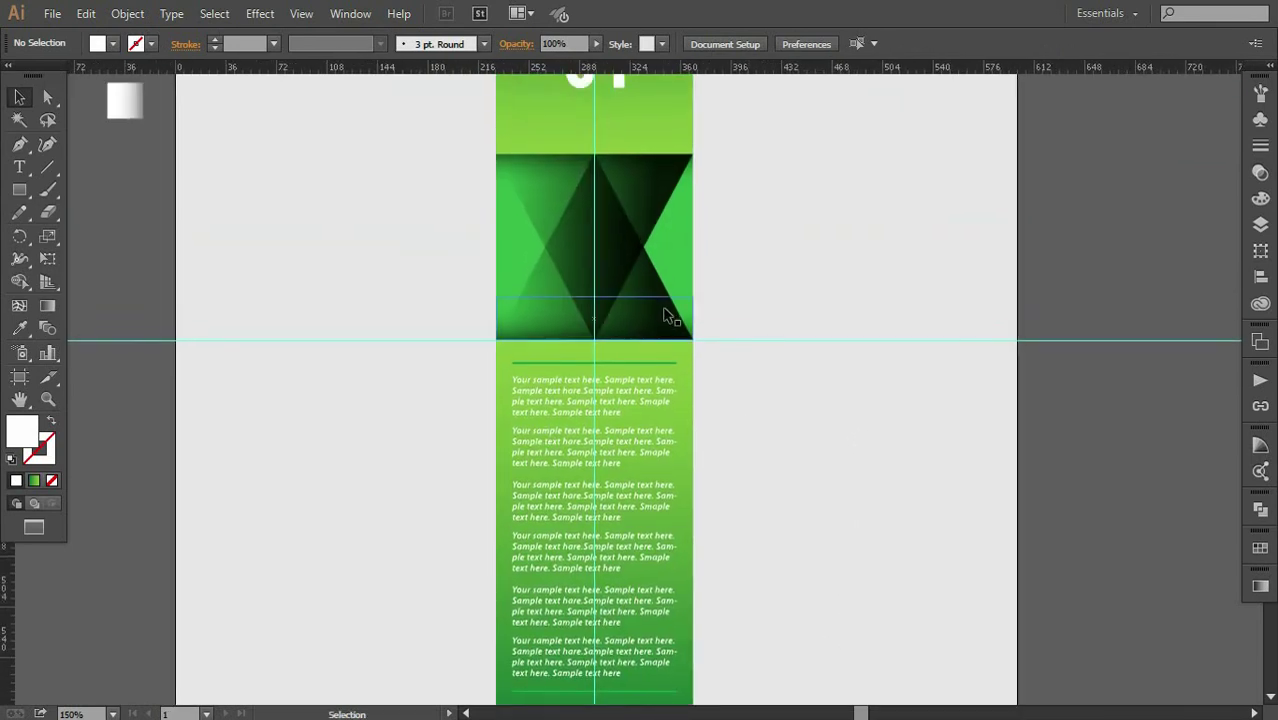
Move the bottom shading strip's gradient midpoint to about 14.5%
click(668, 316)
click(1260, 586)
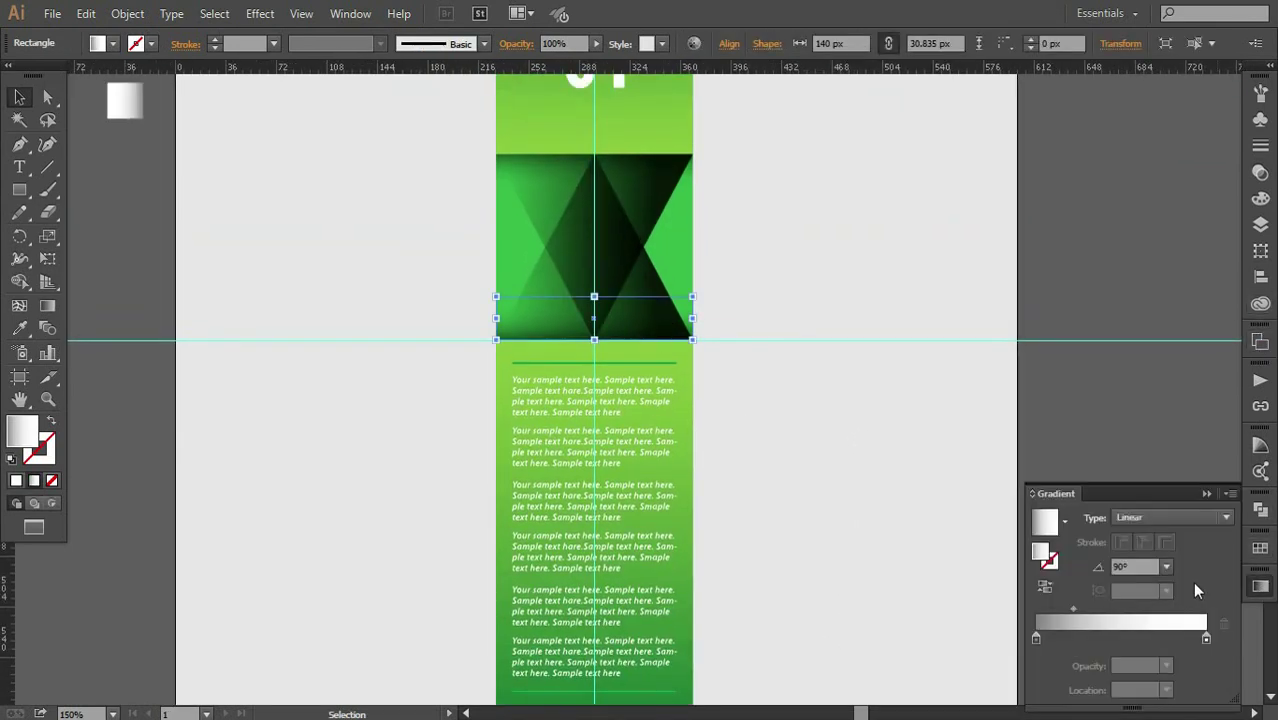
drag(1073, 608, 1062, 609)
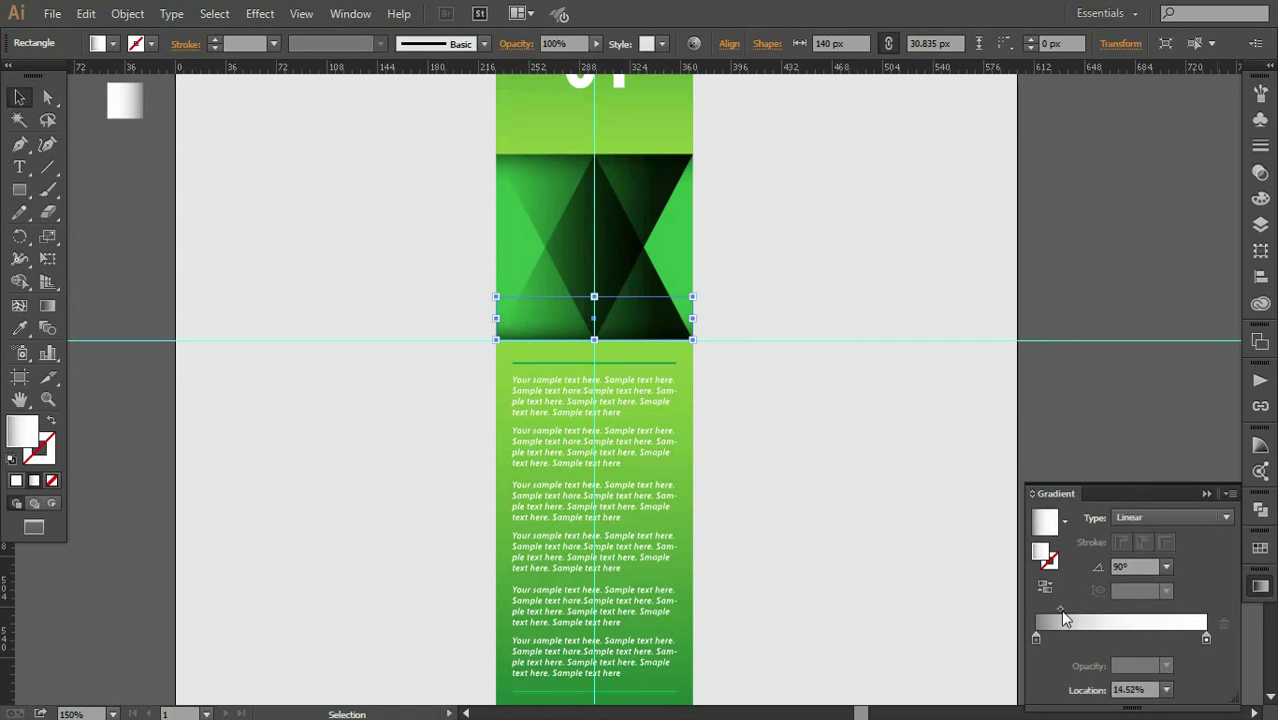
click(726, 524)
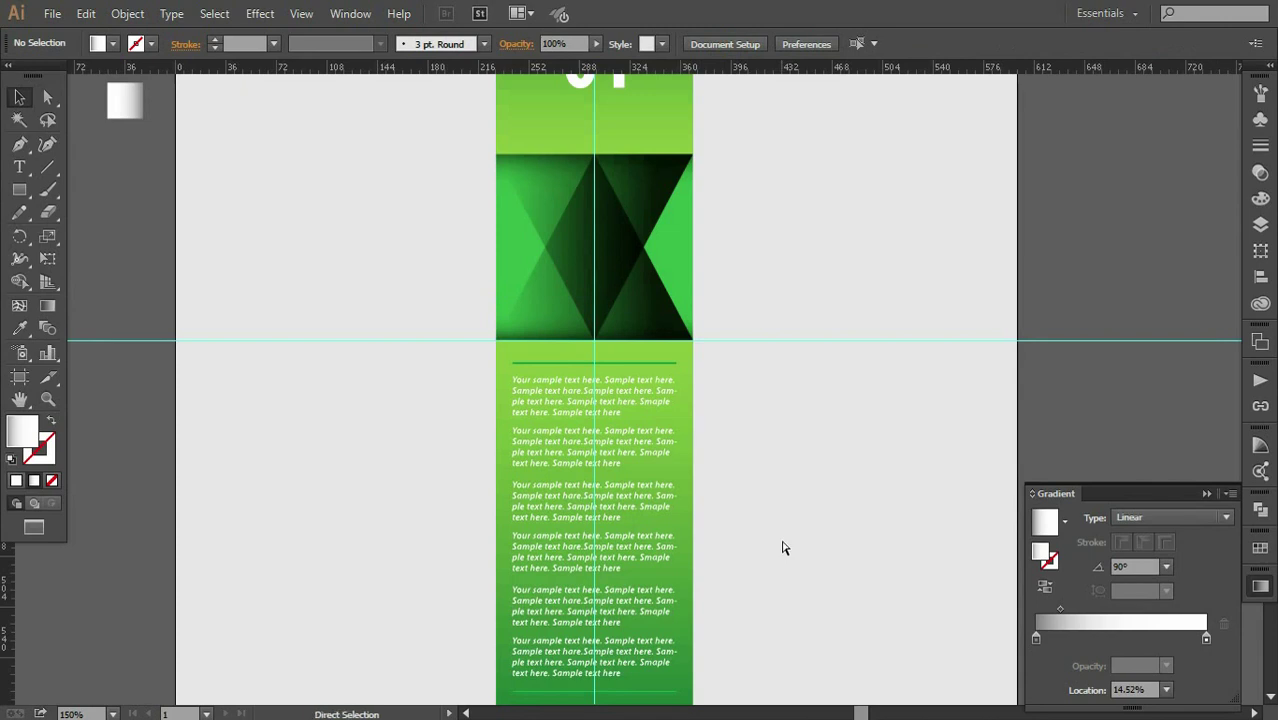
Move the top shading strip's gradient midpoint to about 78.5%
key(ctrl+1)
drag(754, 430, 733, 441)
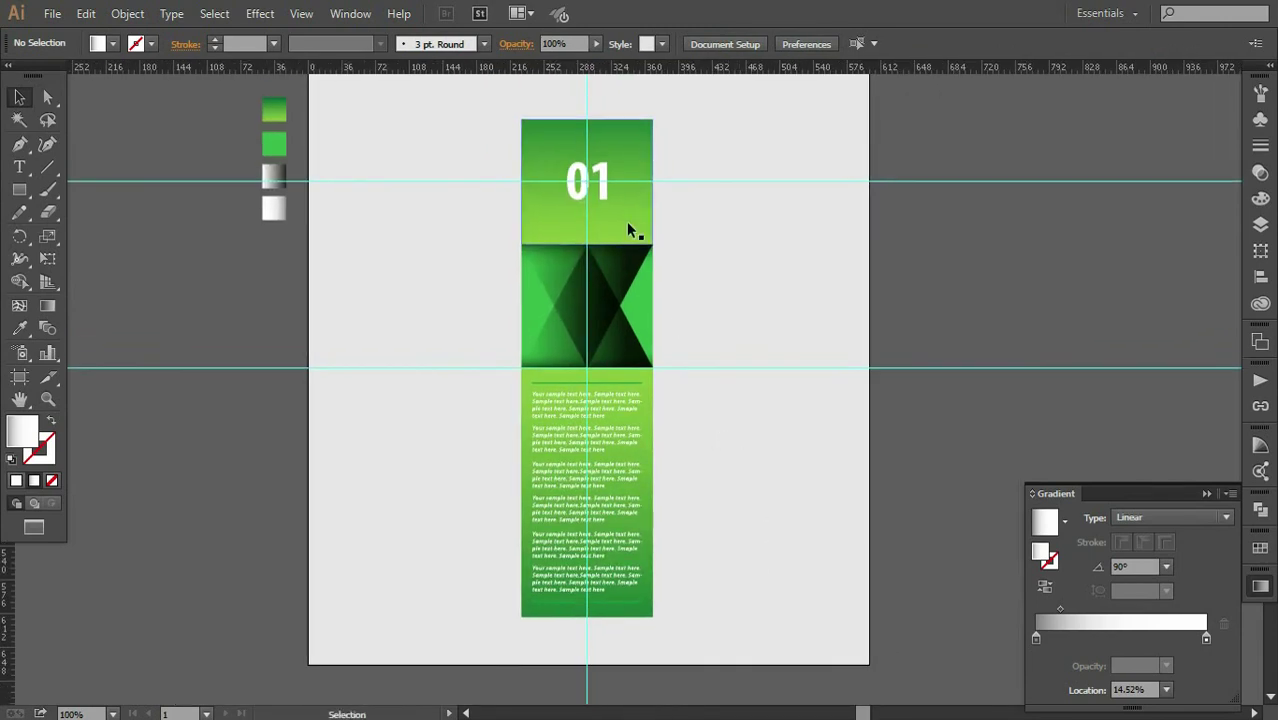
click(630, 258)
click(1169, 612)
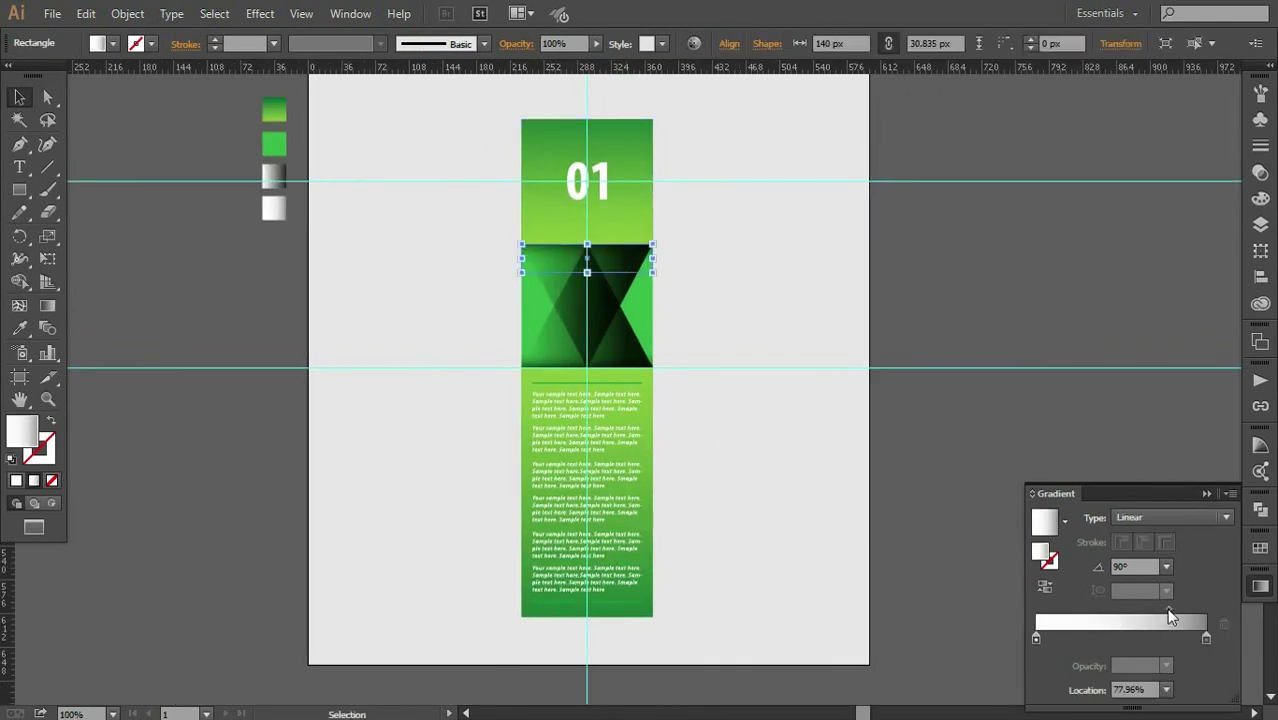
click(795, 521)
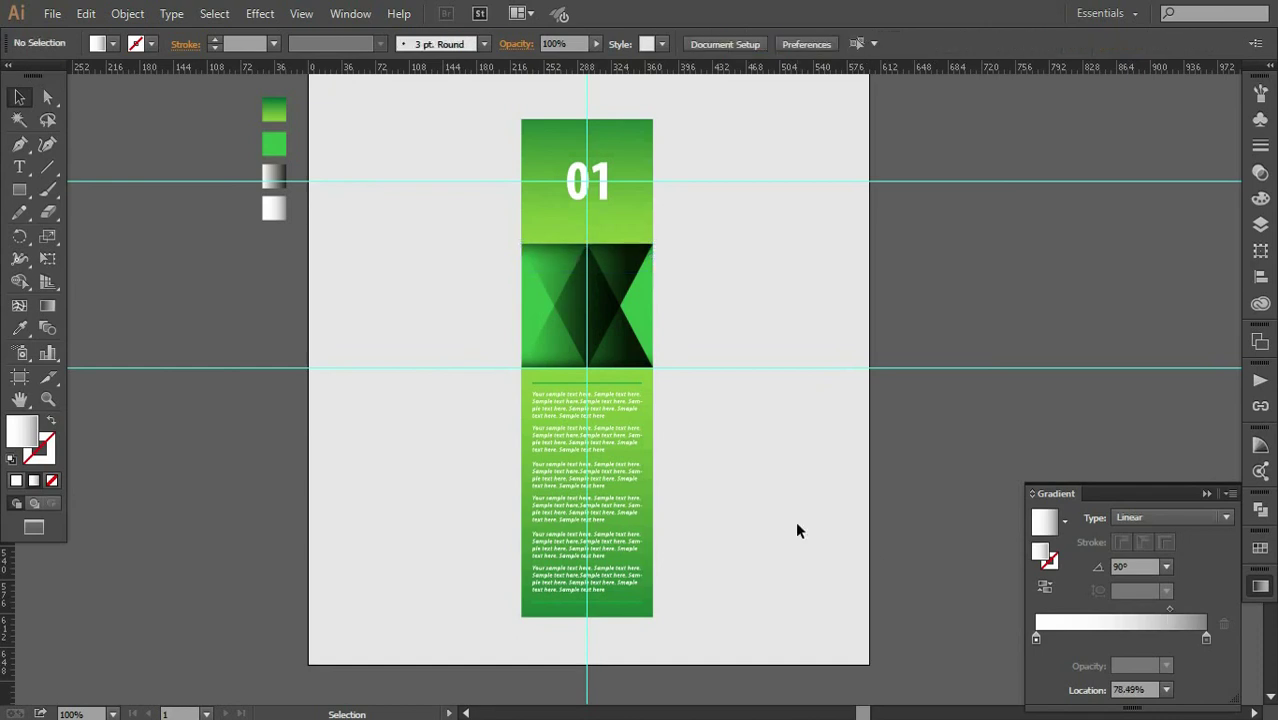
drag(783, 488, 767, 496)
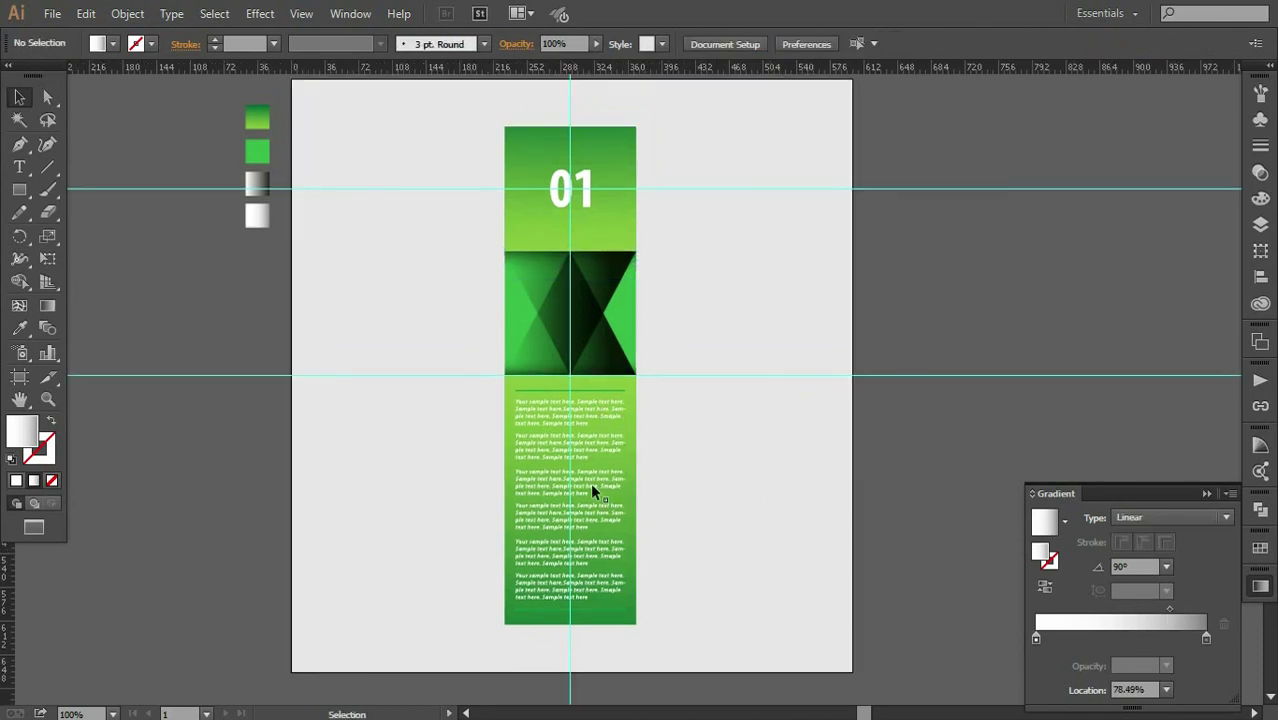
Draw a four-point diagonal shape over the 01 header with the Pen tool
click(19, 143)
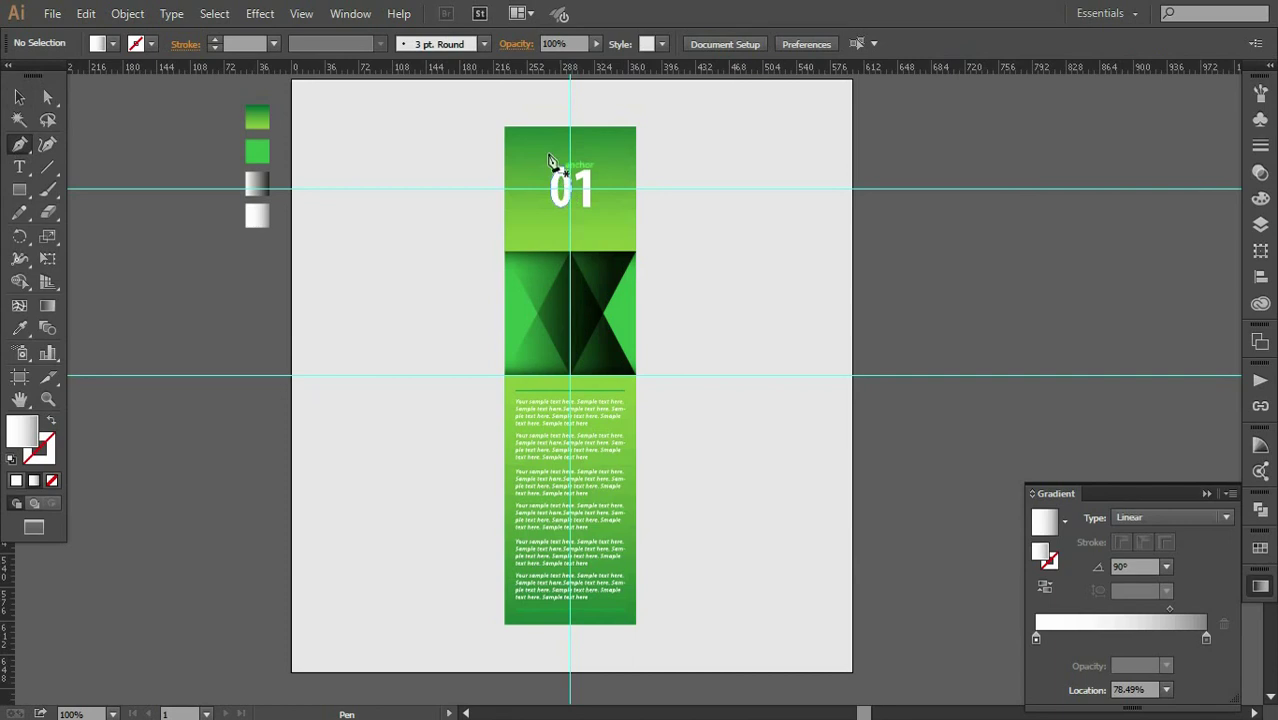
click(504, 127)
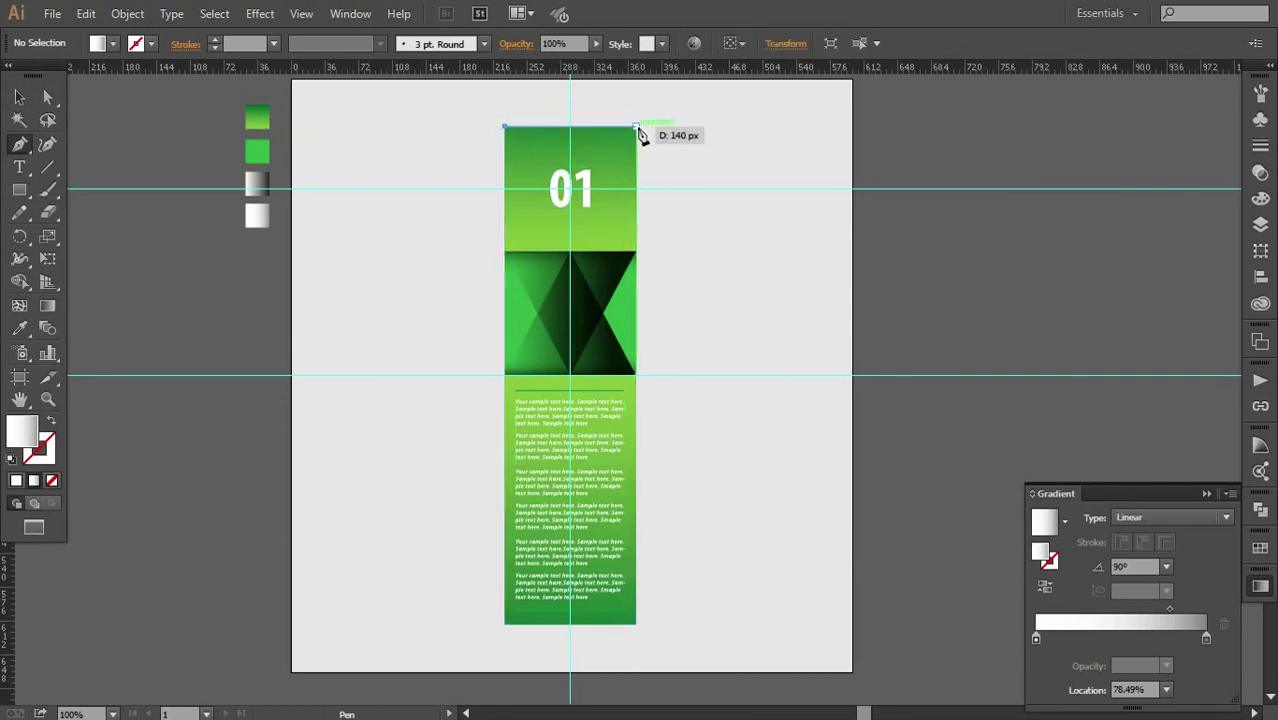
click(635, 127)
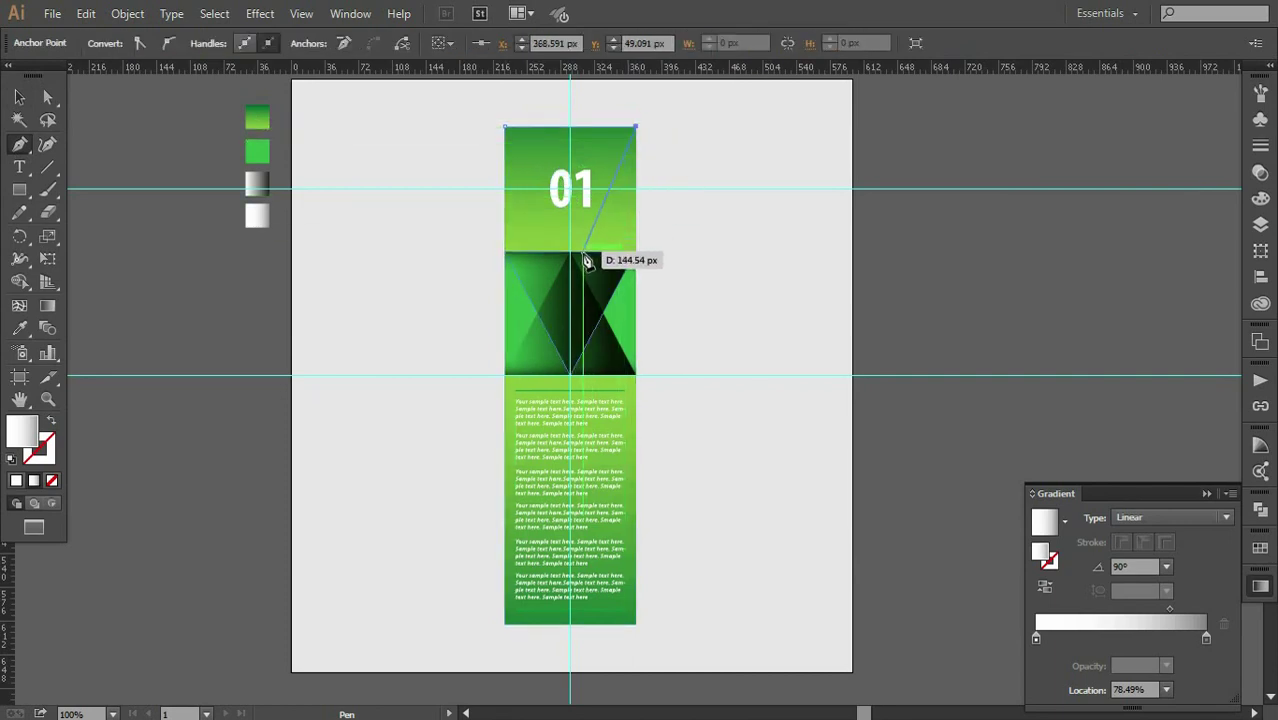
click(583, 250)
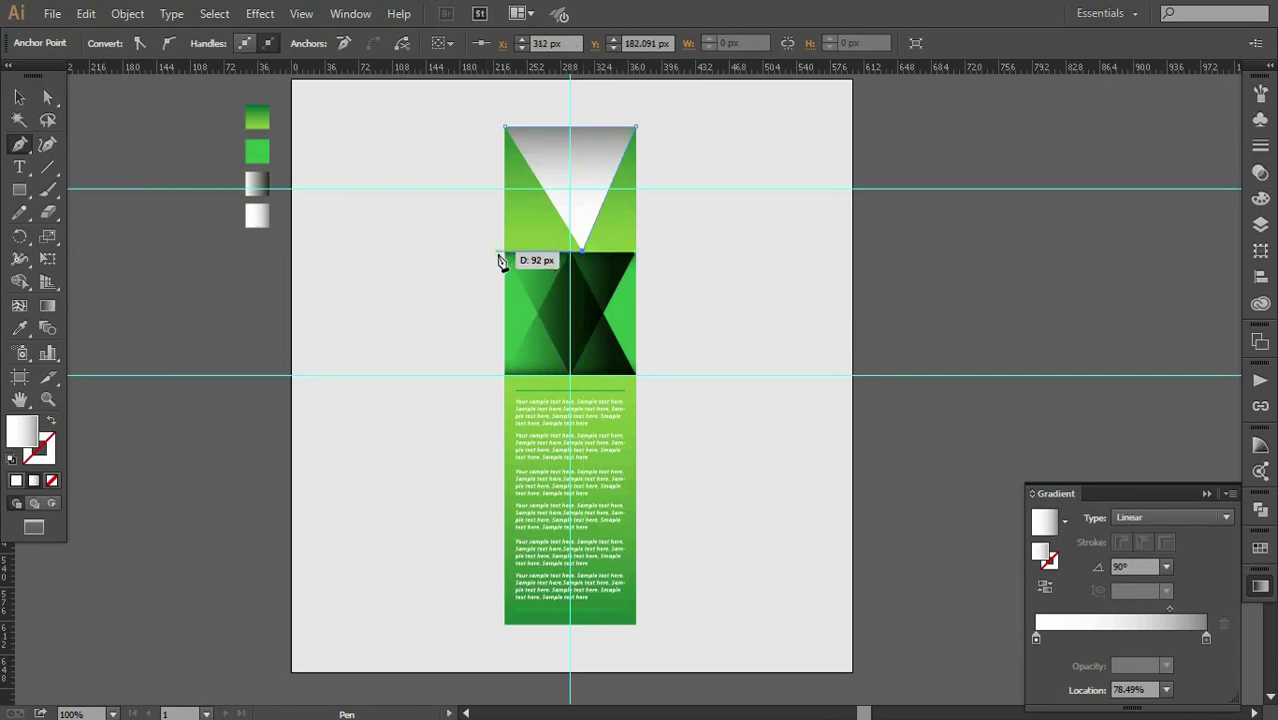
click(504, 251)
click(504, 127)
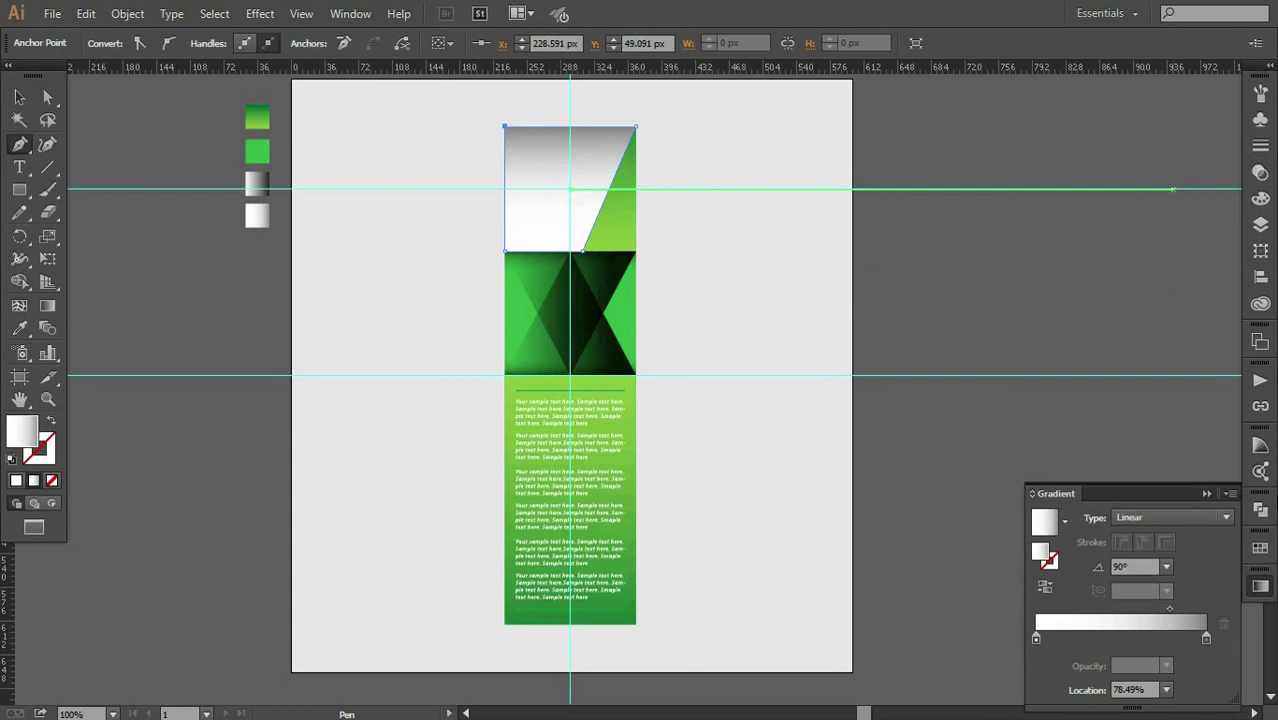
Fill the header shape with white and set its opacity to 27%
click(1260, 548)
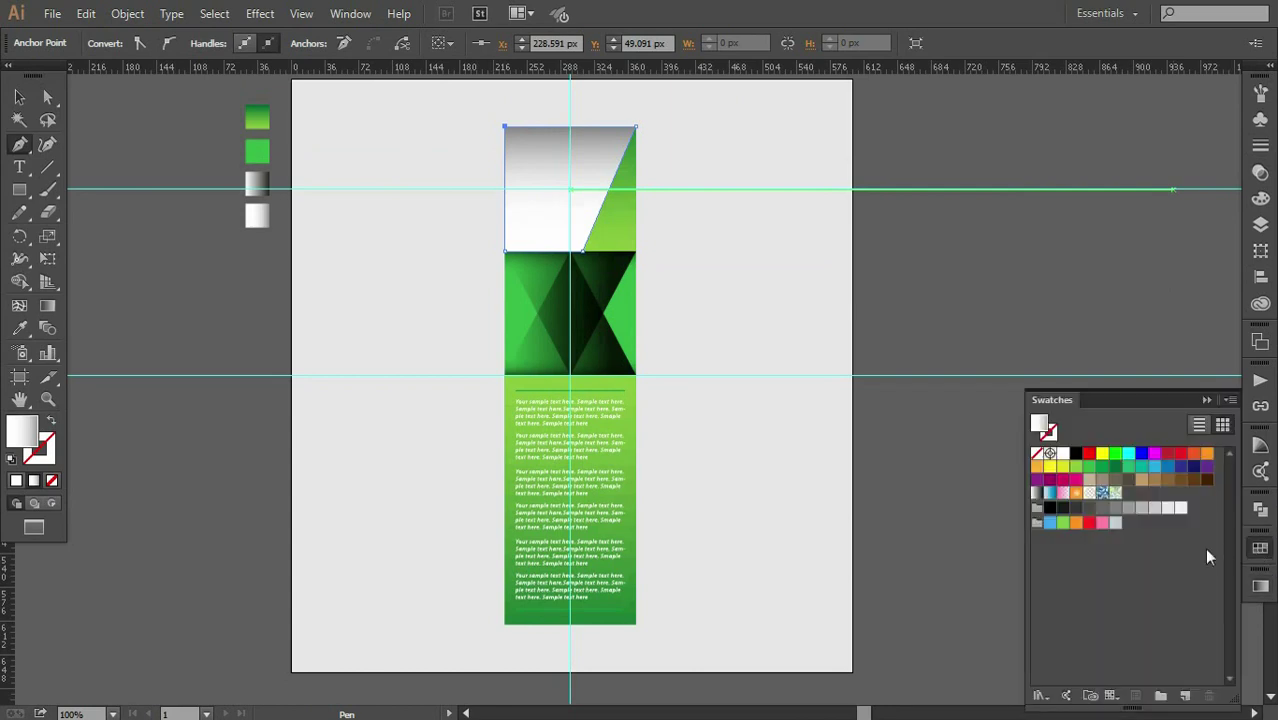
click(1062, 453)
click(1206, 399)
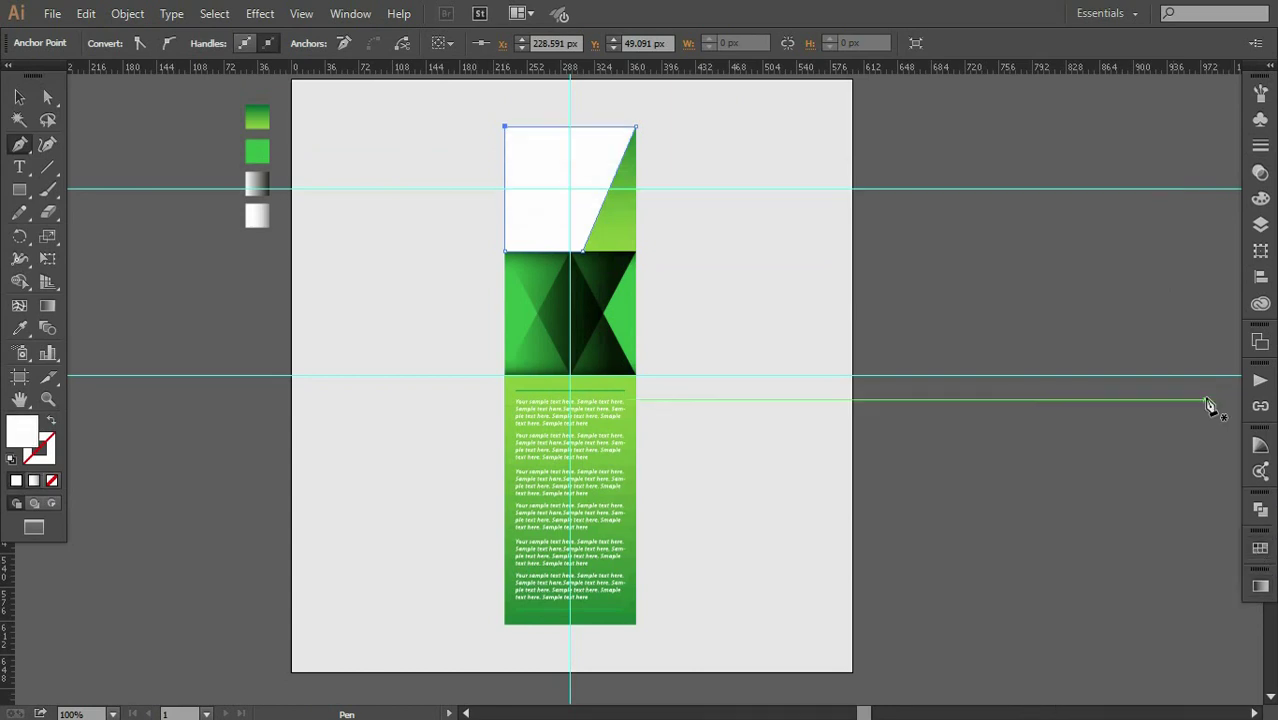
click(1260, 173)
click(1218, 104)
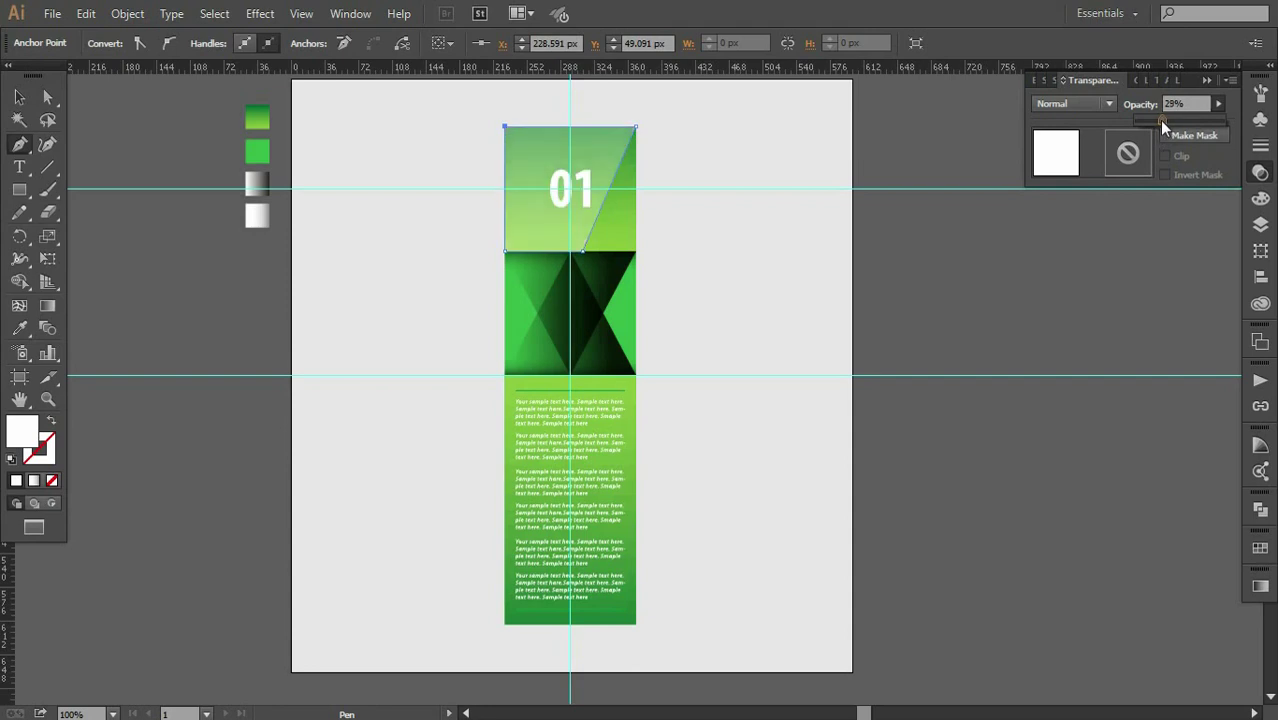
click(1208, 79)
Zoom in to inspect the header overlay's edges, then zoom back out
click(19, 97)
click(101, 136)
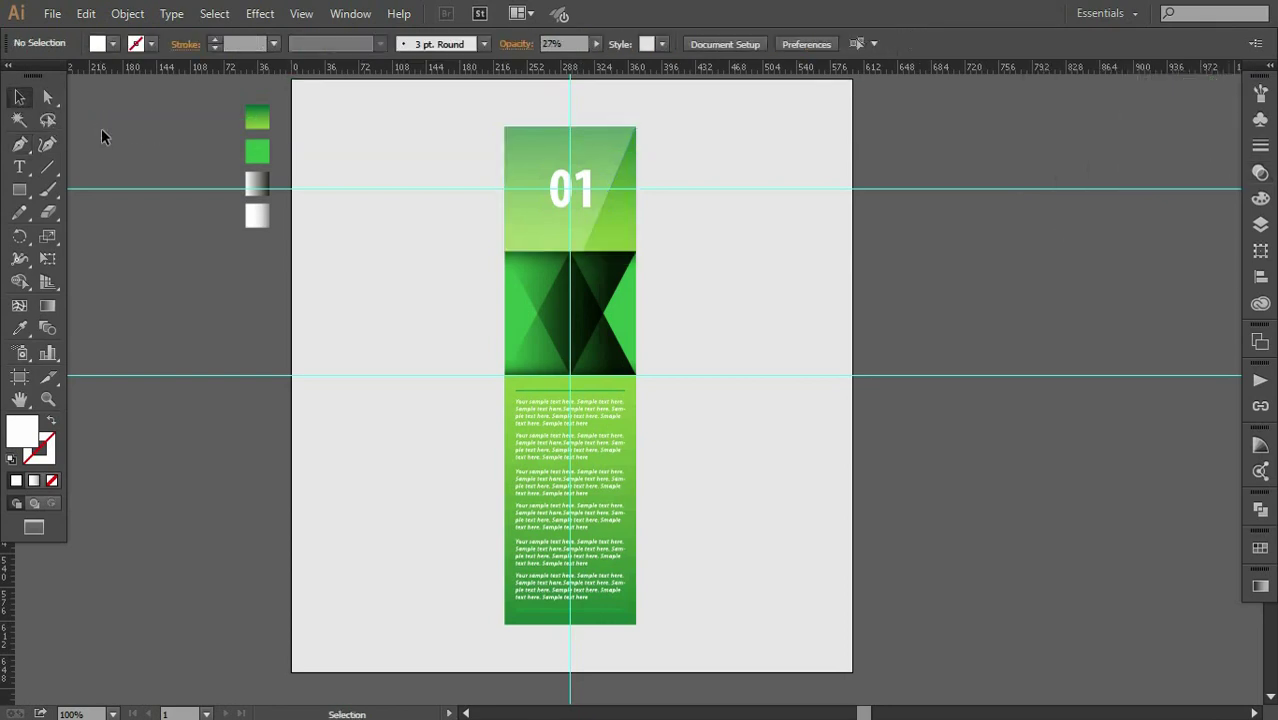
drag(385, 245, 476, 388)
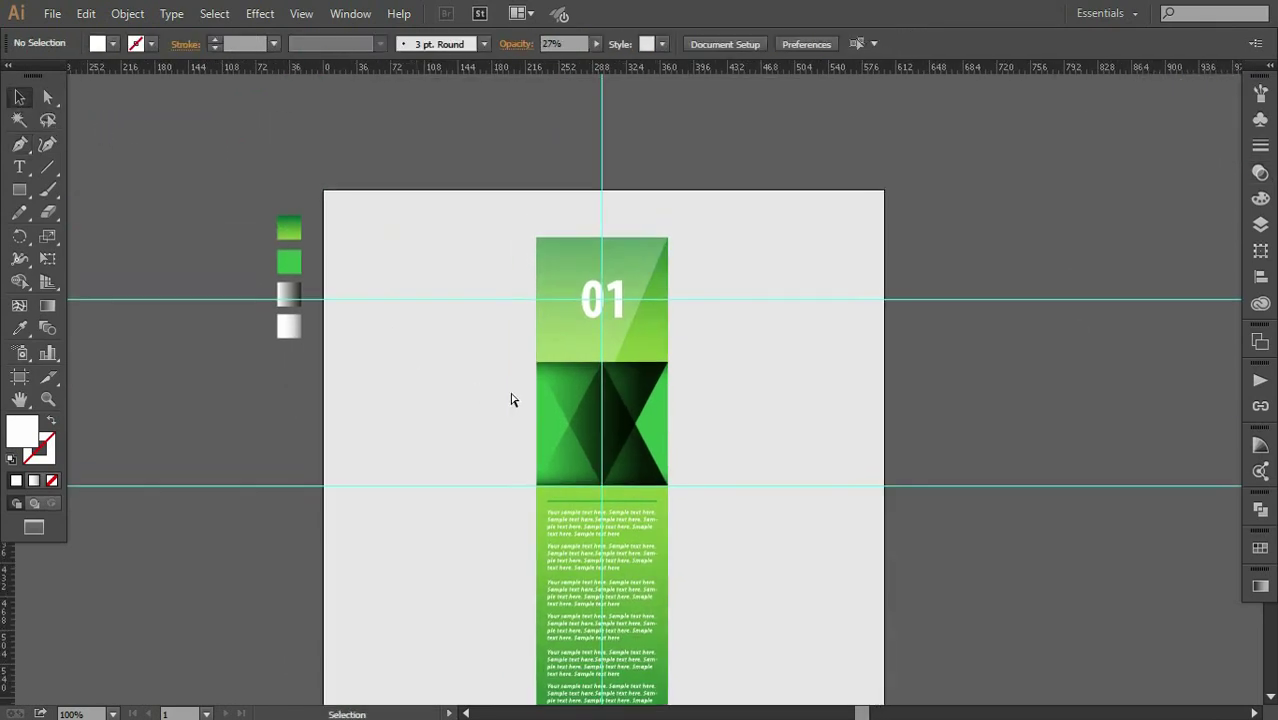
key(ctrl+plus)
key(ctrl+plus)
key(ctrl+plus)
key(ctrl+plus)
key(ctrl+plus)
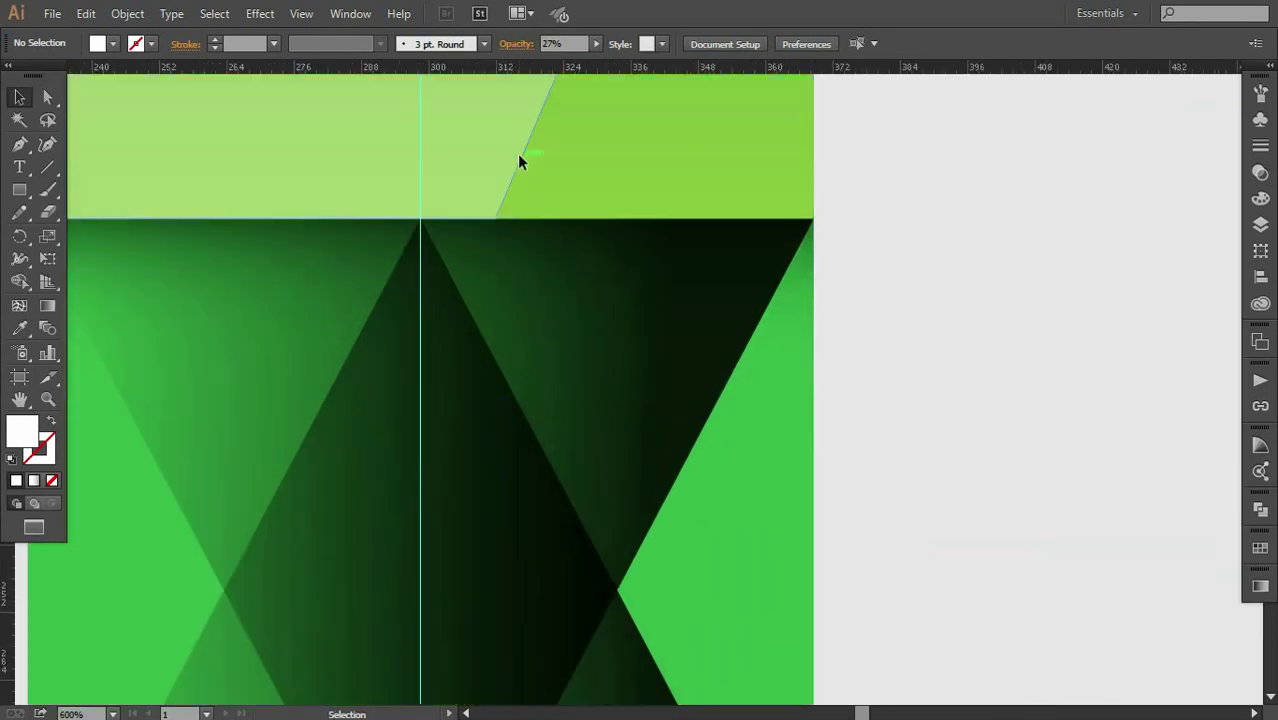
click(517, 153)
key(ctrl+minus)
key(ctrl+minus)
click(866, 346)
key(ctrl+minus)
key(ctrl+minus)
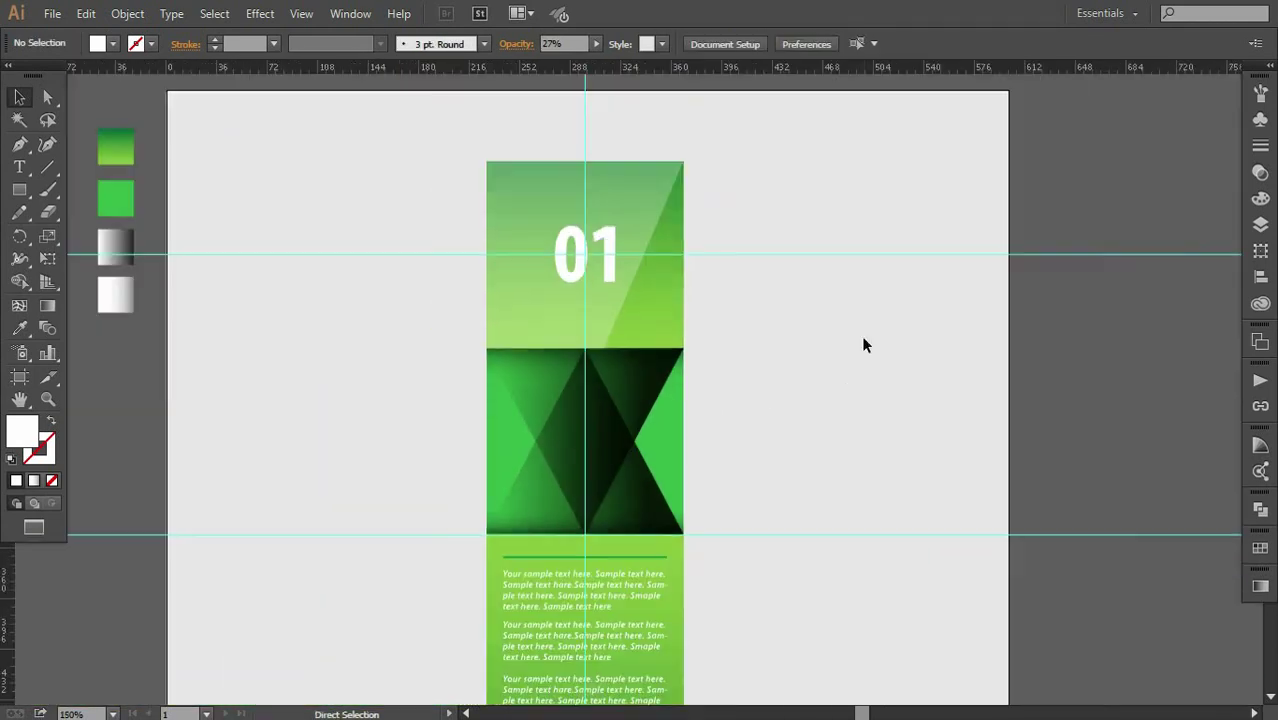
drag(733, 454, 726, 404)
key(ctrl+minus)
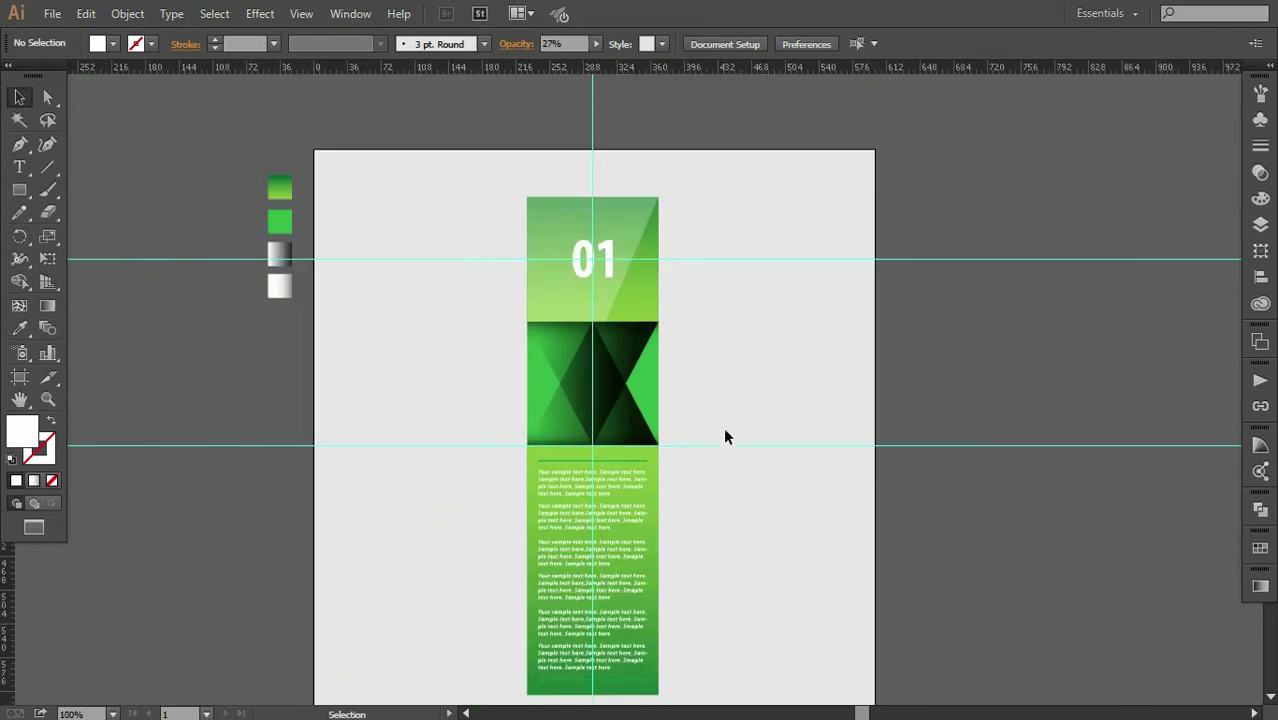
Draw a four-point shape over the sample text with a slanted right edge
click(19, 143)
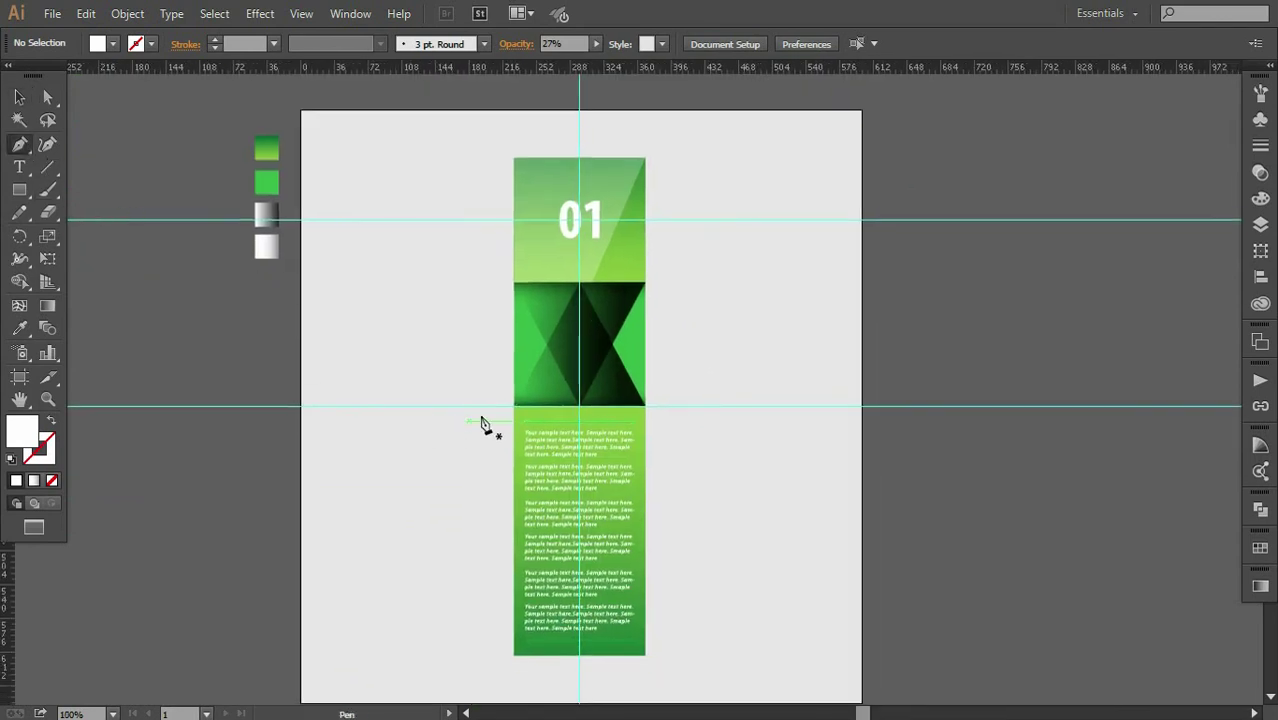
click(514, 406)
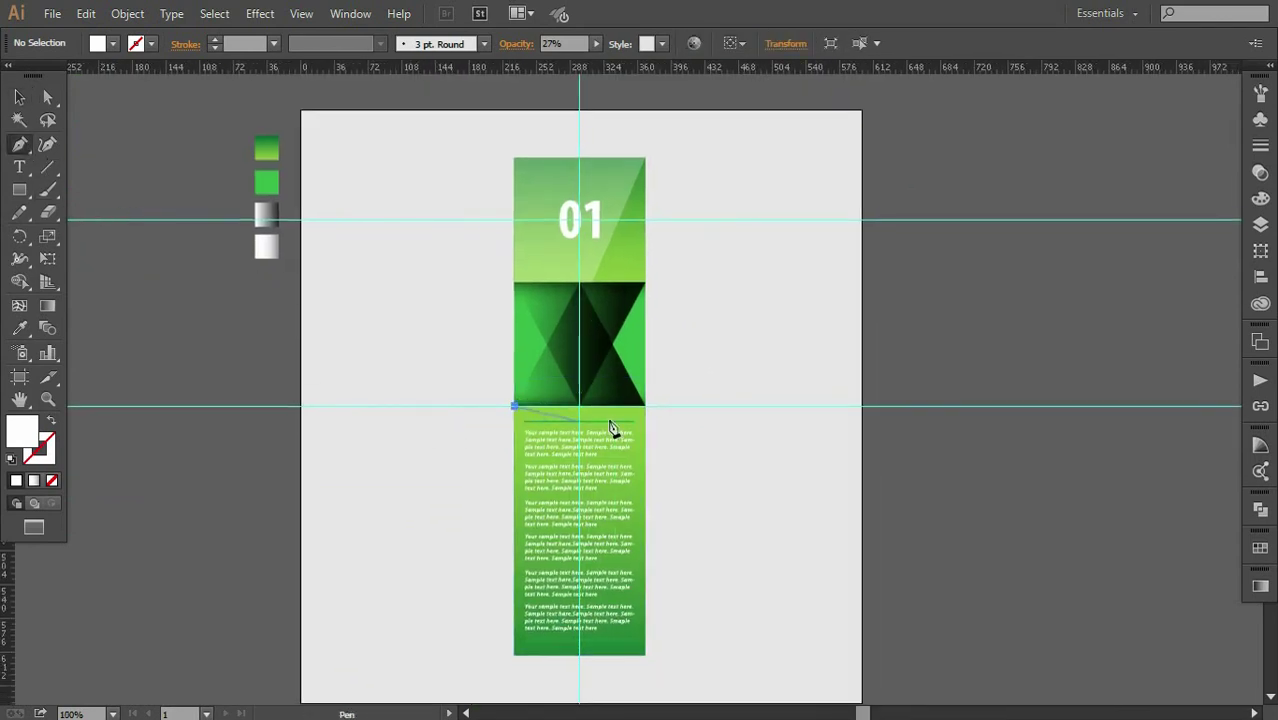
click(633, 406)
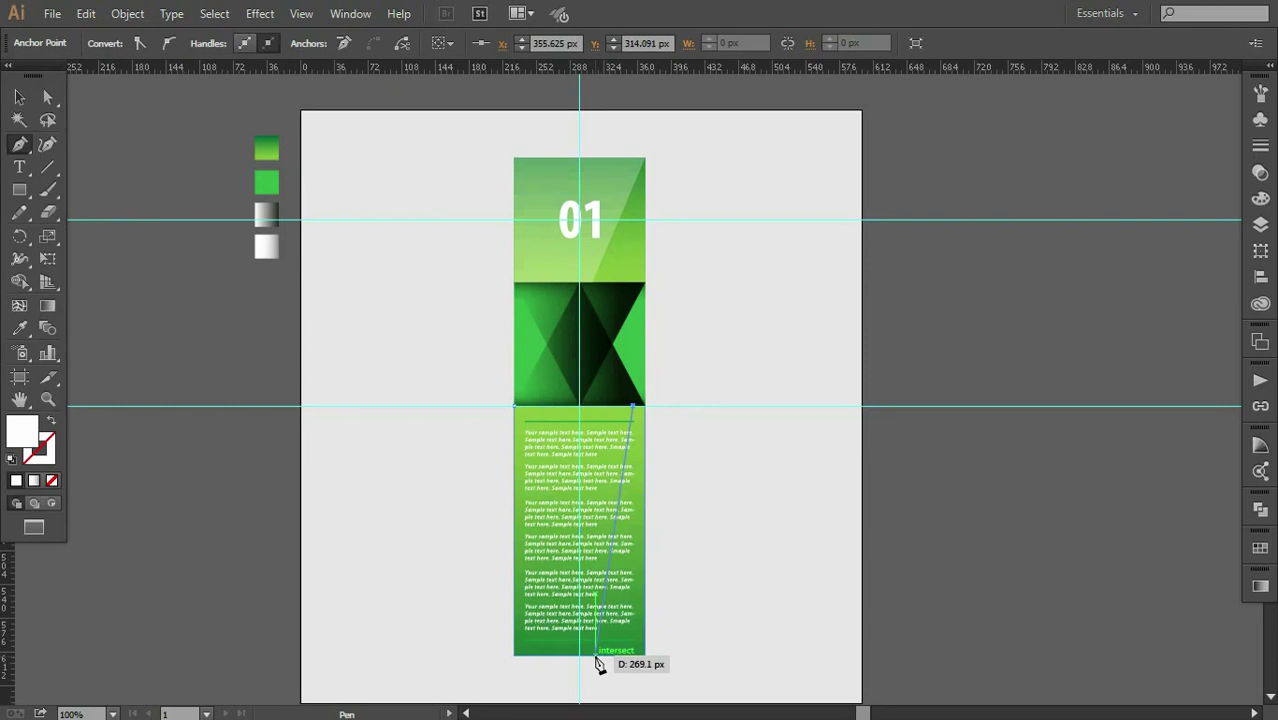
click(597, 656)
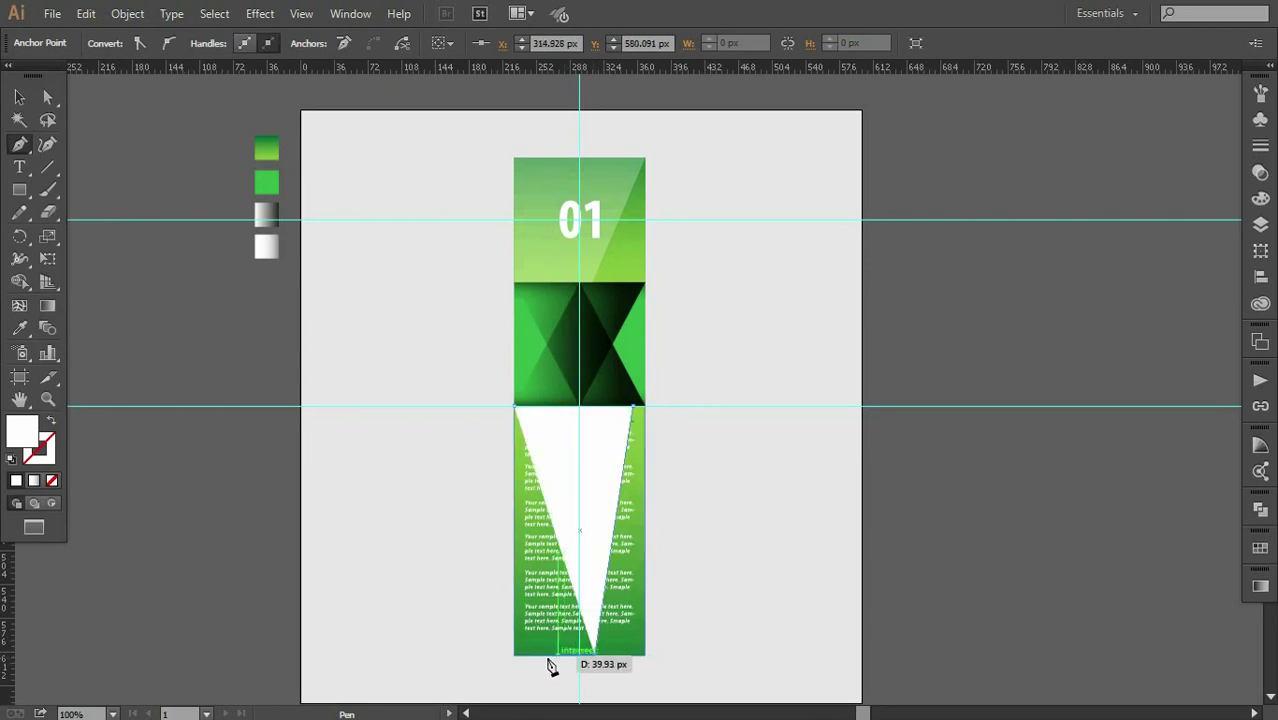
click(514, 655)
click(514, 407)
click(47, 97)
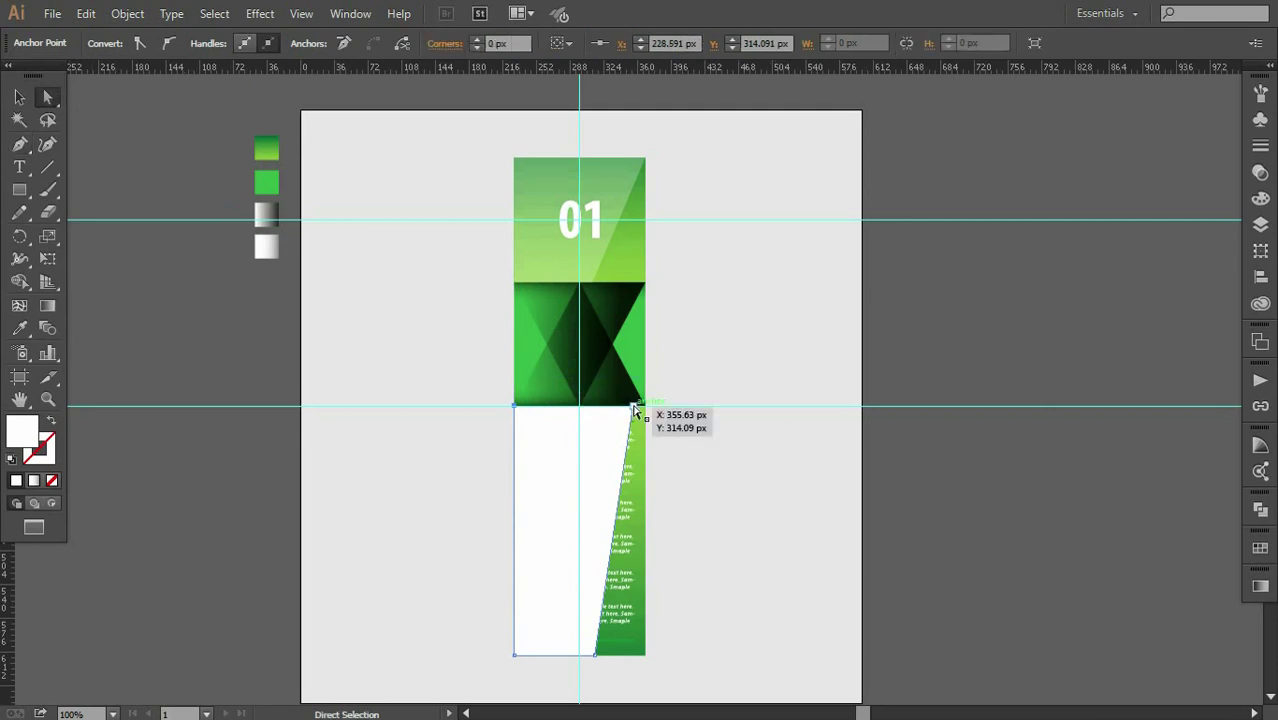
drag(635, 408, 645, 406)
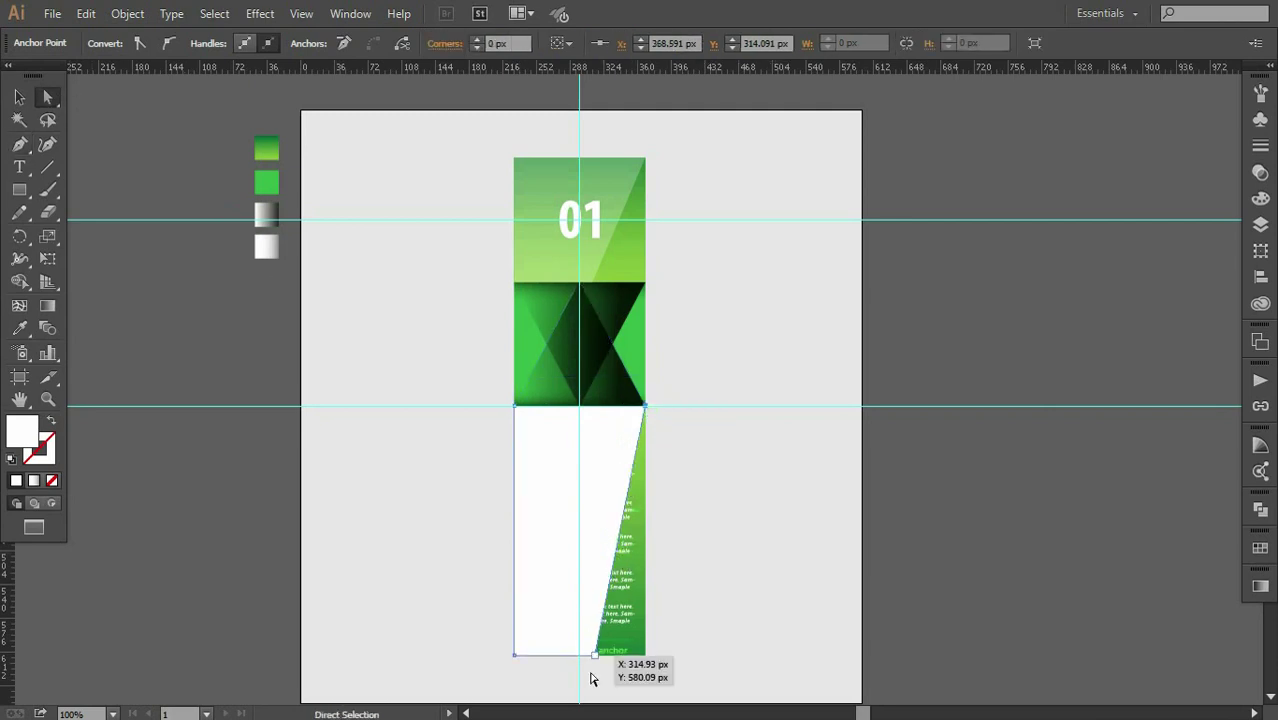
drag(595, 656, 590, 656)
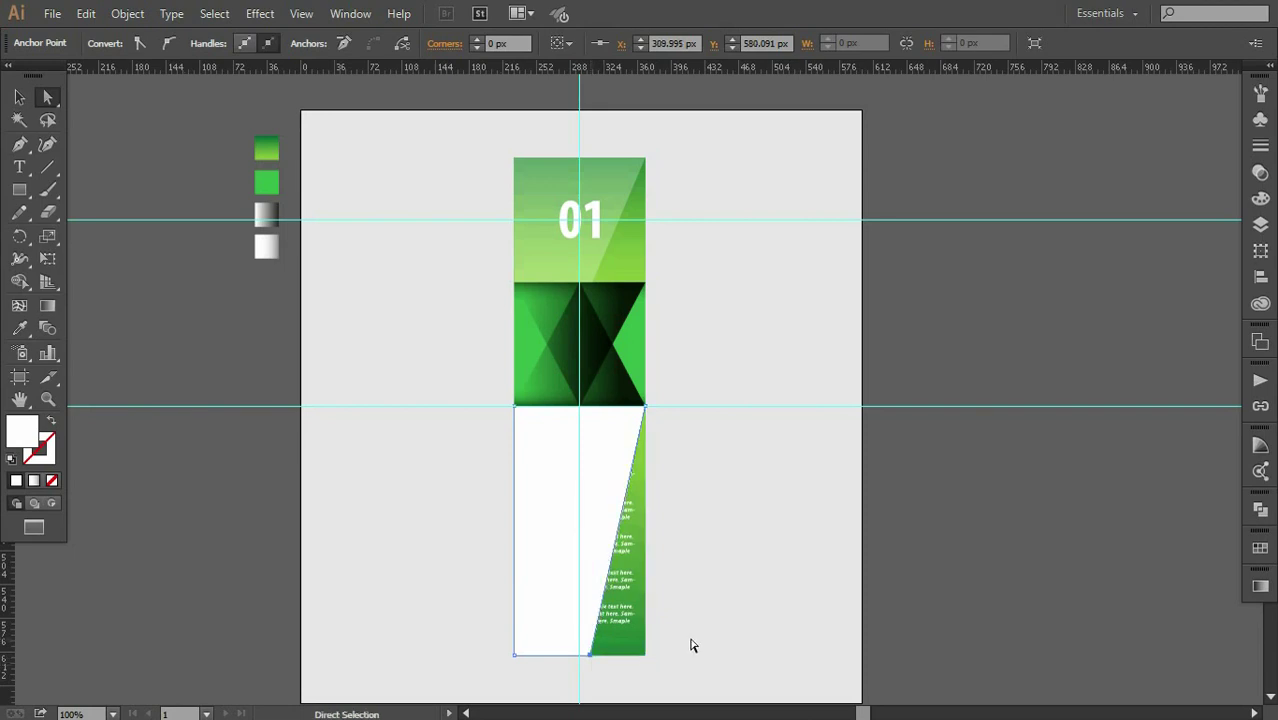
Set the white text-section overlay's opacity to 28%
click(1260, 172)
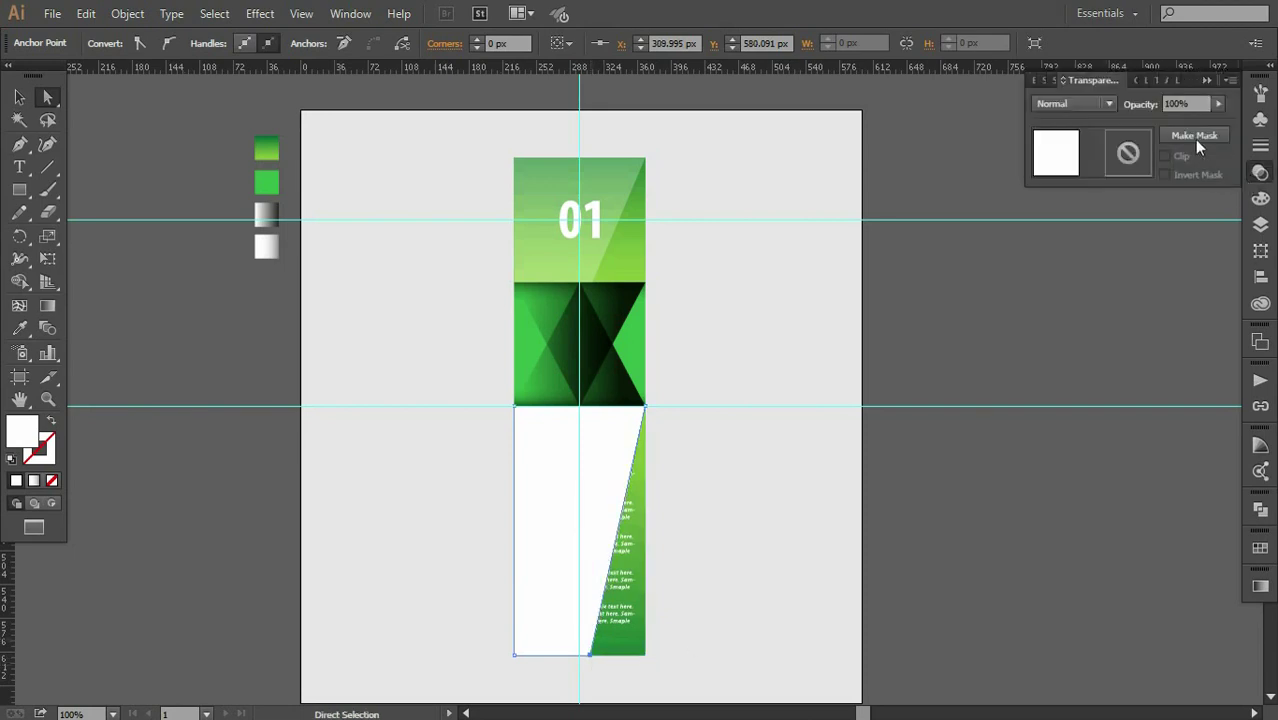
click(1190, 103)
text(28)
key(Return)
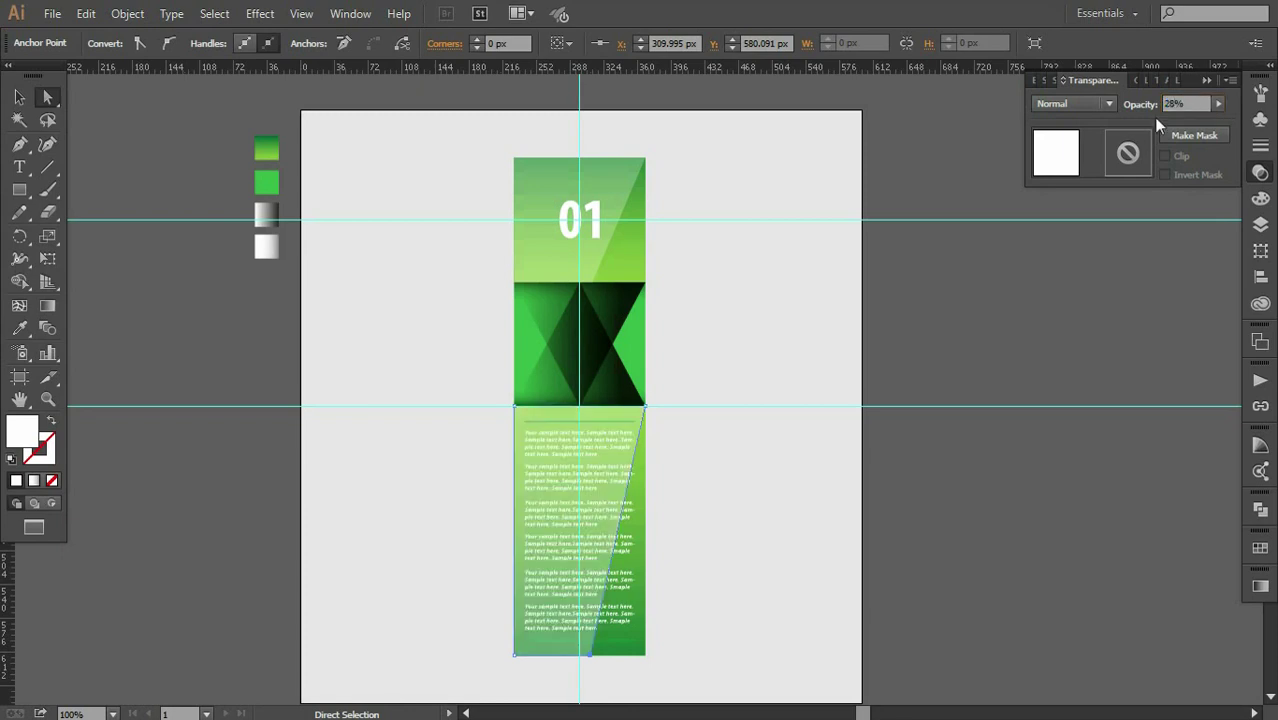
click(1207, 81)
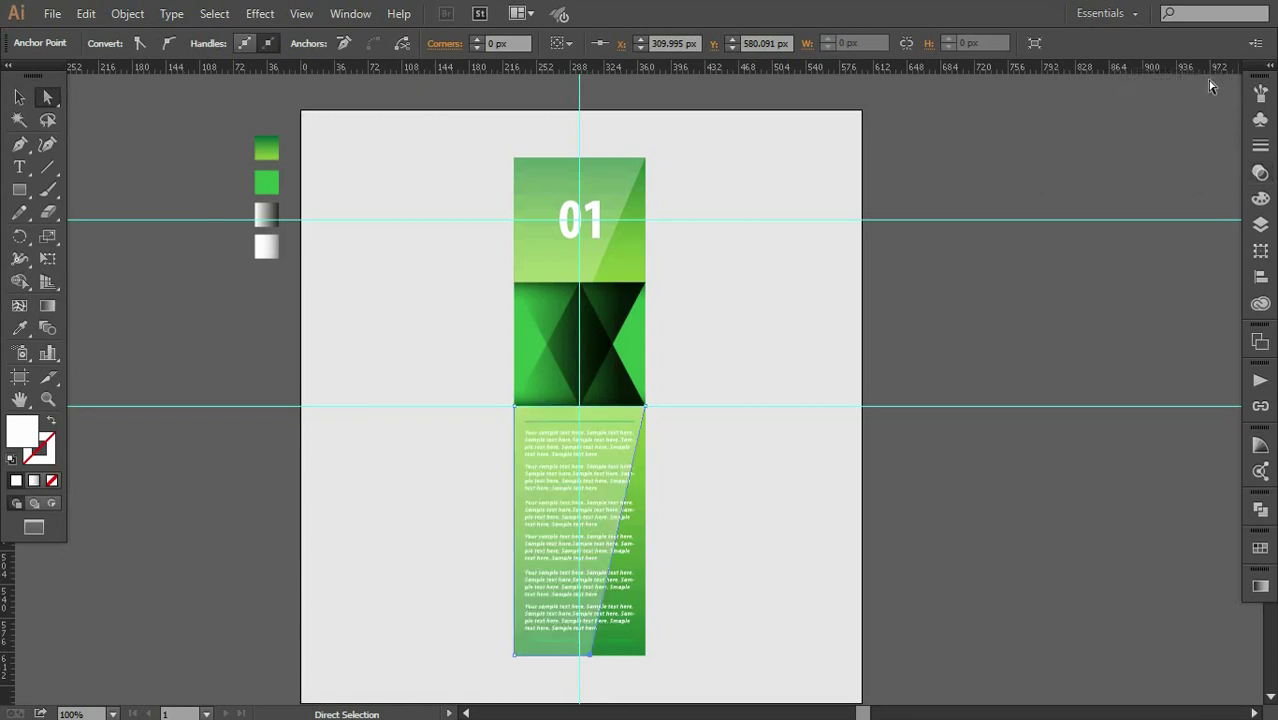
click(19, 97)
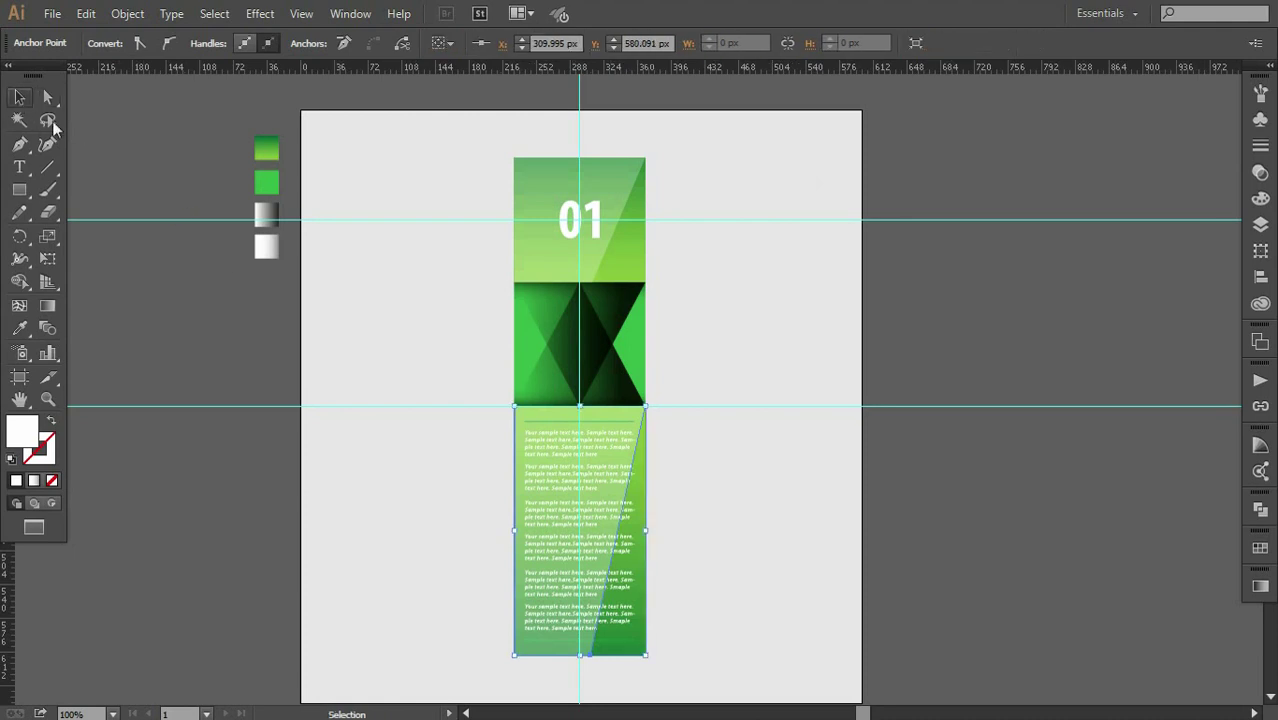
Clear all guides and zoom in to inspect the overlays
click(370, 332)
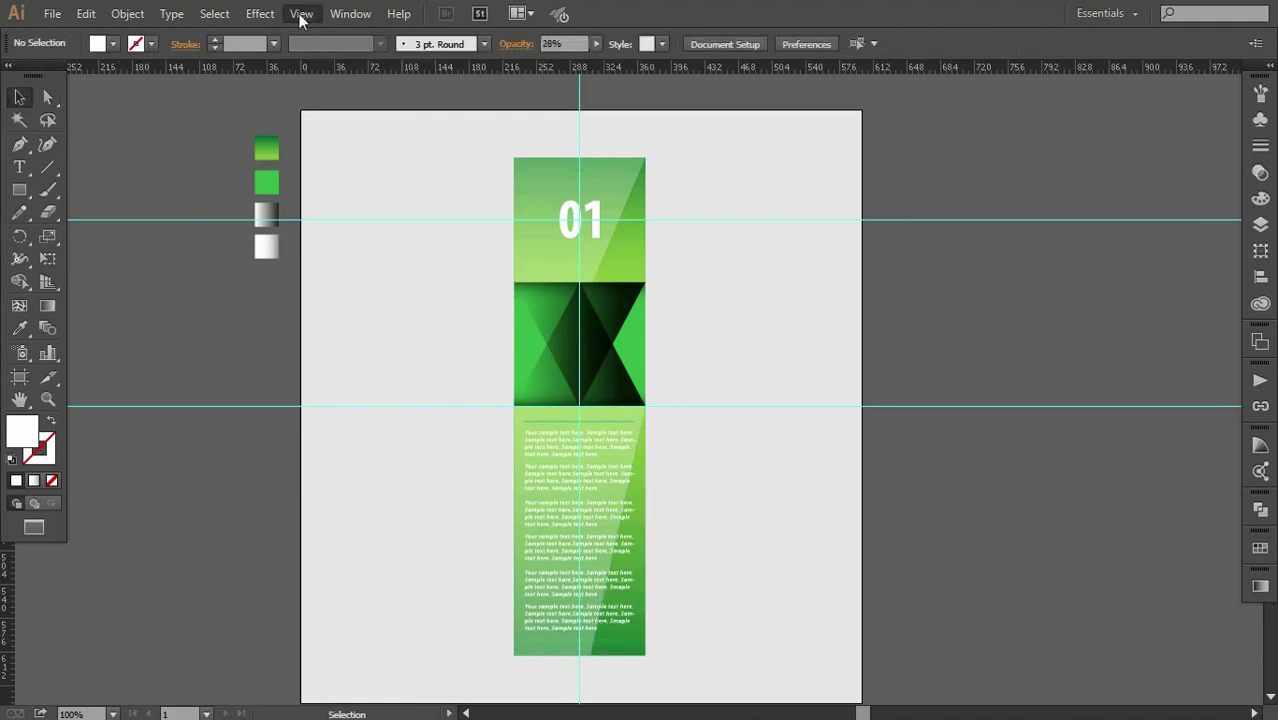
click(301, 17)
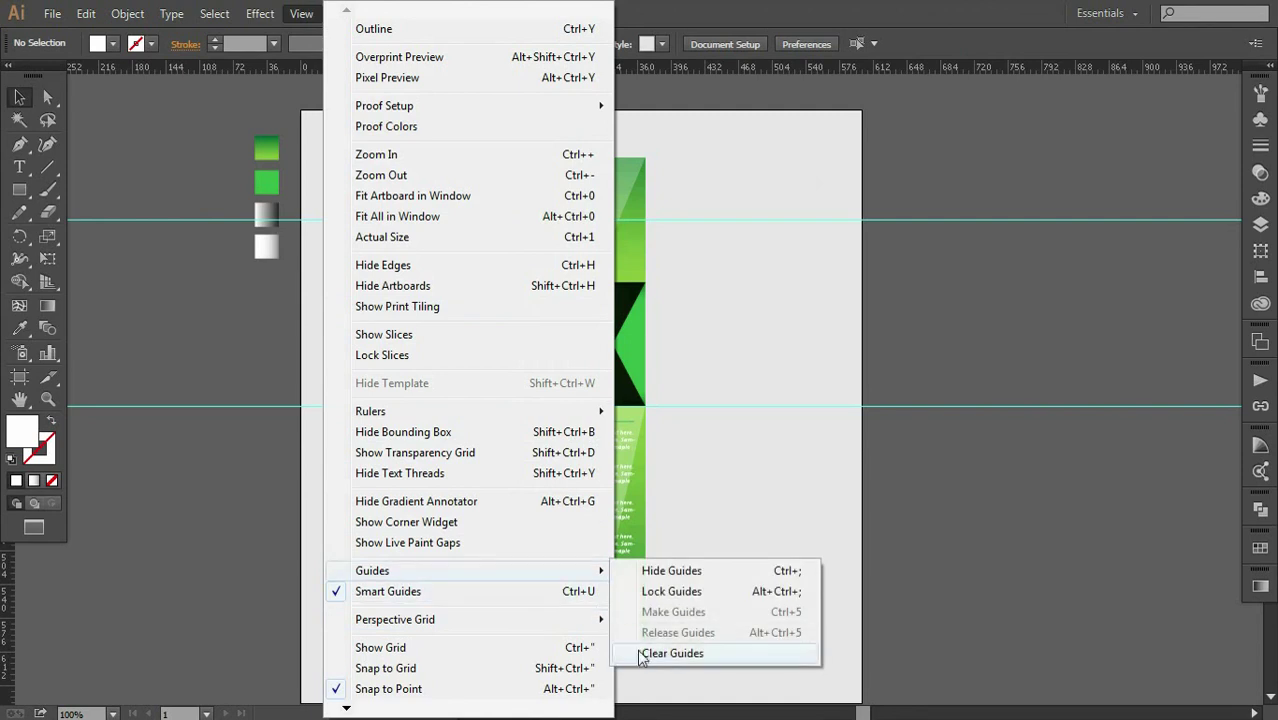
click(641, 655)
key(ctrl+plus)
key(ctrl+plus)
key(ctrl+plus)
key(ctrl+plus)
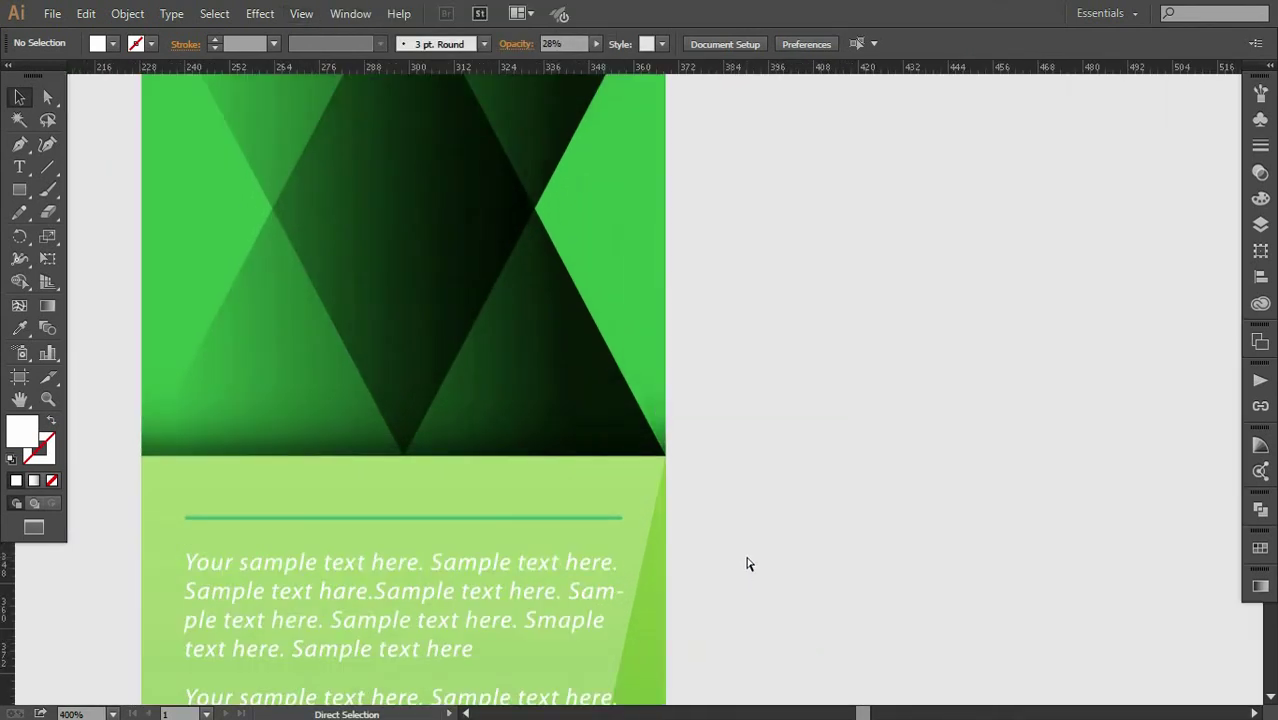
key(ctrl+plus)
scroll(825, 444, down, 5)
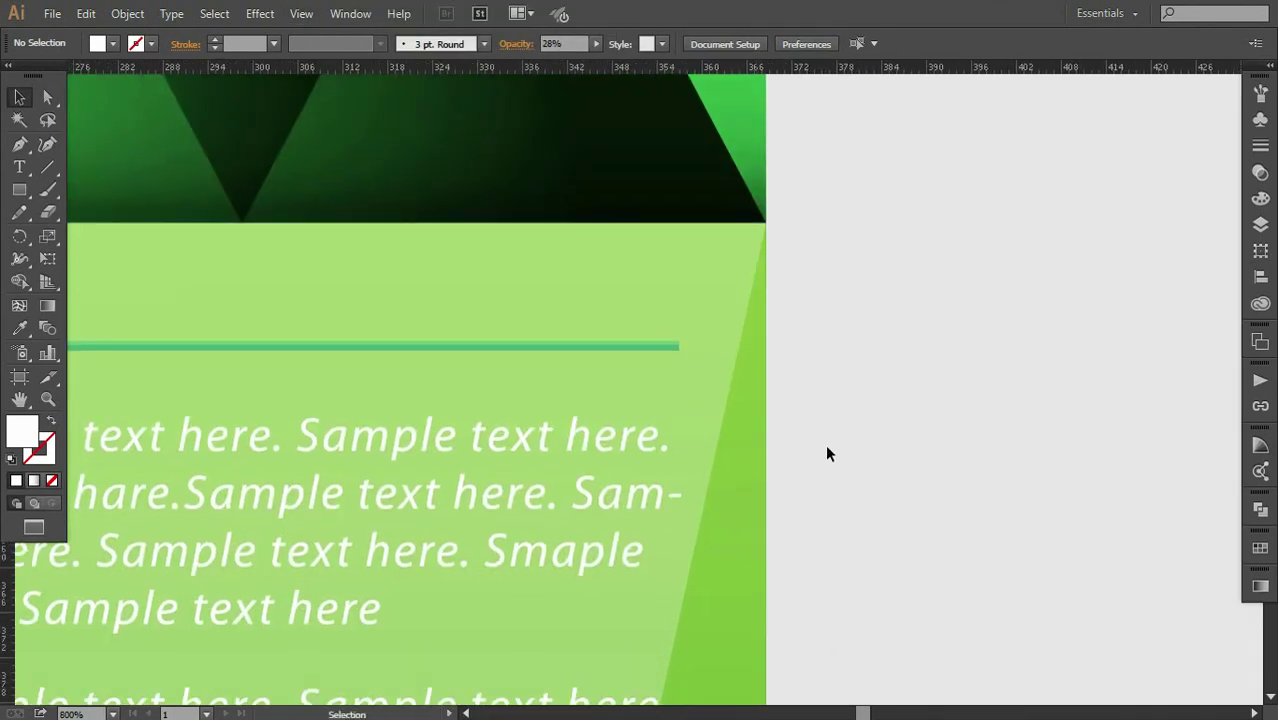
key(ctrl+minus)
mouse_move(720, 566)
mouse_down()
mouse_move(736, 448)
mouse_move(713, 471)
mouse_up()
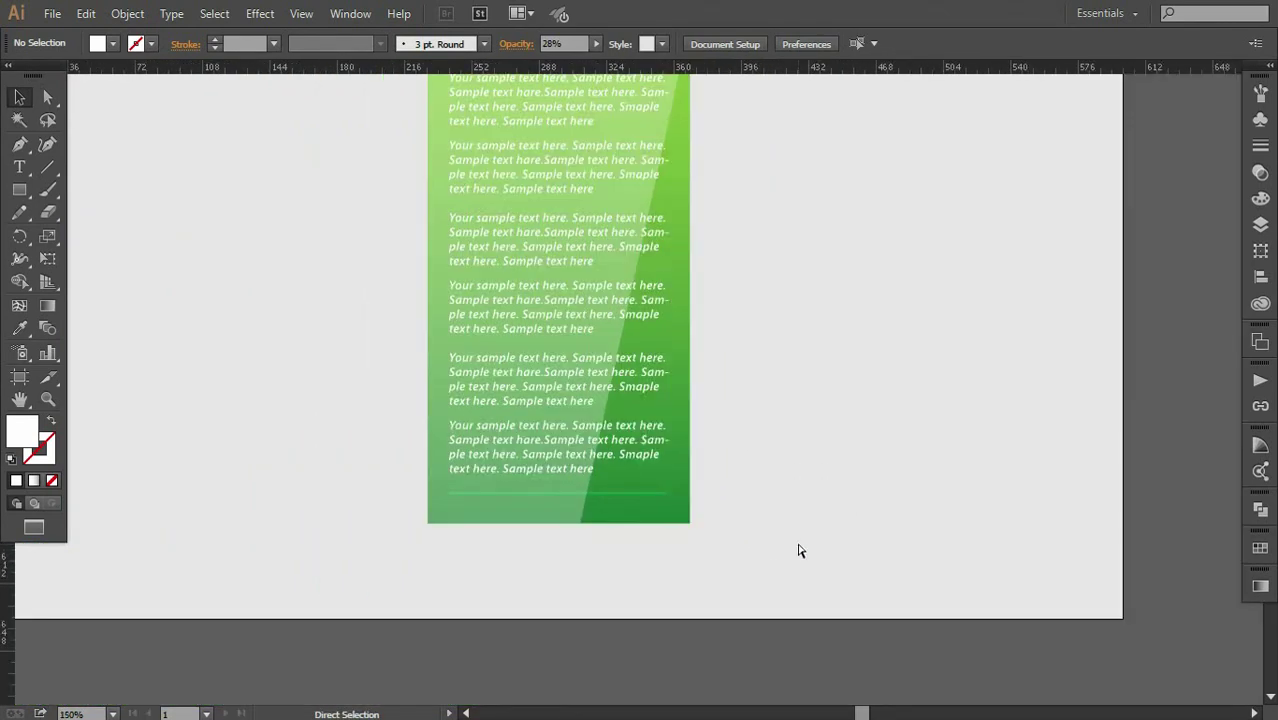
key(ctrl+0)
key(ctrl+1)
Delete the four sample colour squares beside the column
drag(735, 314, 726, 483)
drag(212, 105, 303, 280)
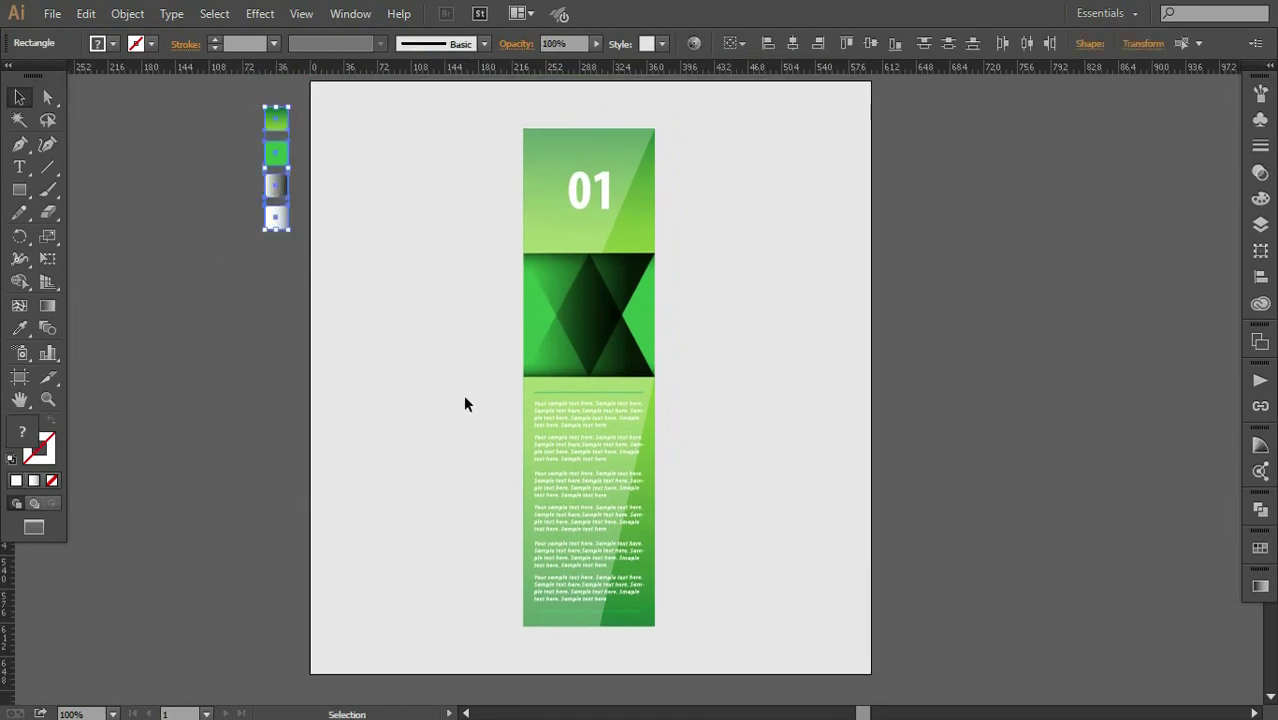
key(Delete)
drag(670, 436, 680, 443)
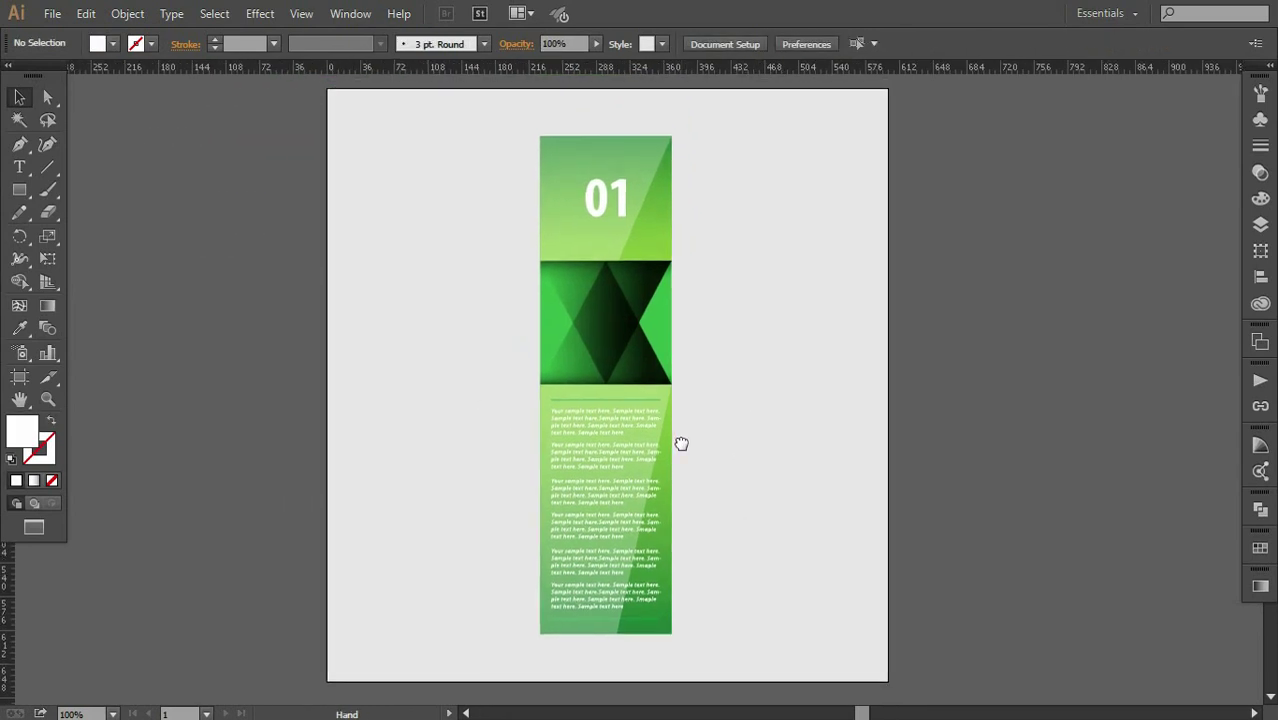